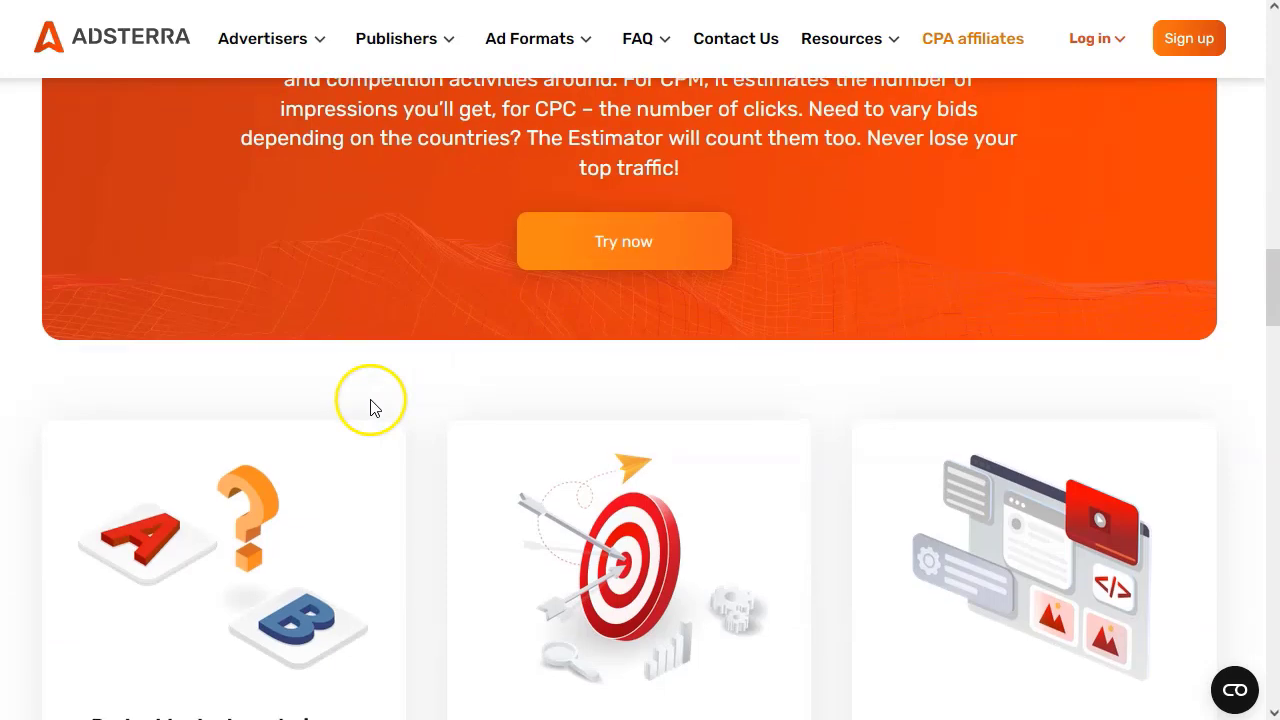
Examine the pricing models page for its campaign testing, retargeting, RTB traffic and payout policy sections.
{"action": "scroll", "coordinate": [371, 406], "scroll_direction": "down", "scroll_amount": 3}
{"action": "scroll", "coordinate": [440, 390], "scroll_direction": "down", "scroll_amount": 1}
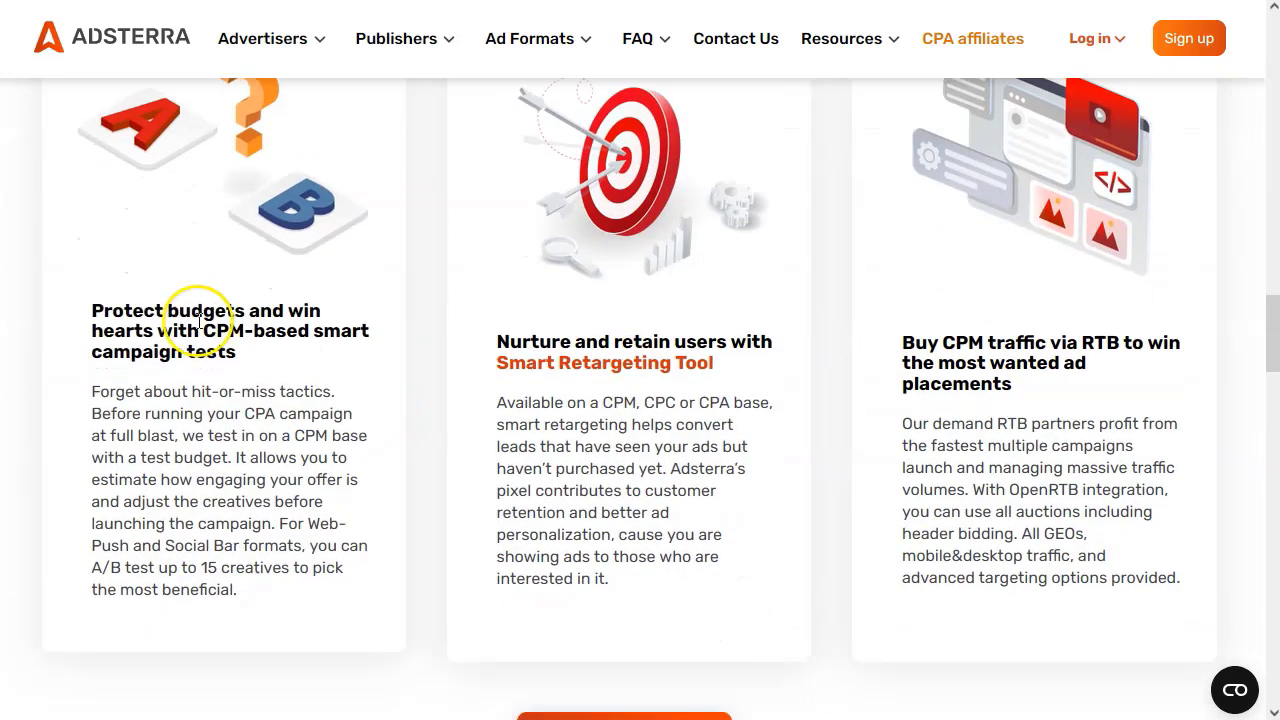
{"action": "scroll", "coordinate": [205, 312], "scroll_direction": "down", "scroll_amount": 1}
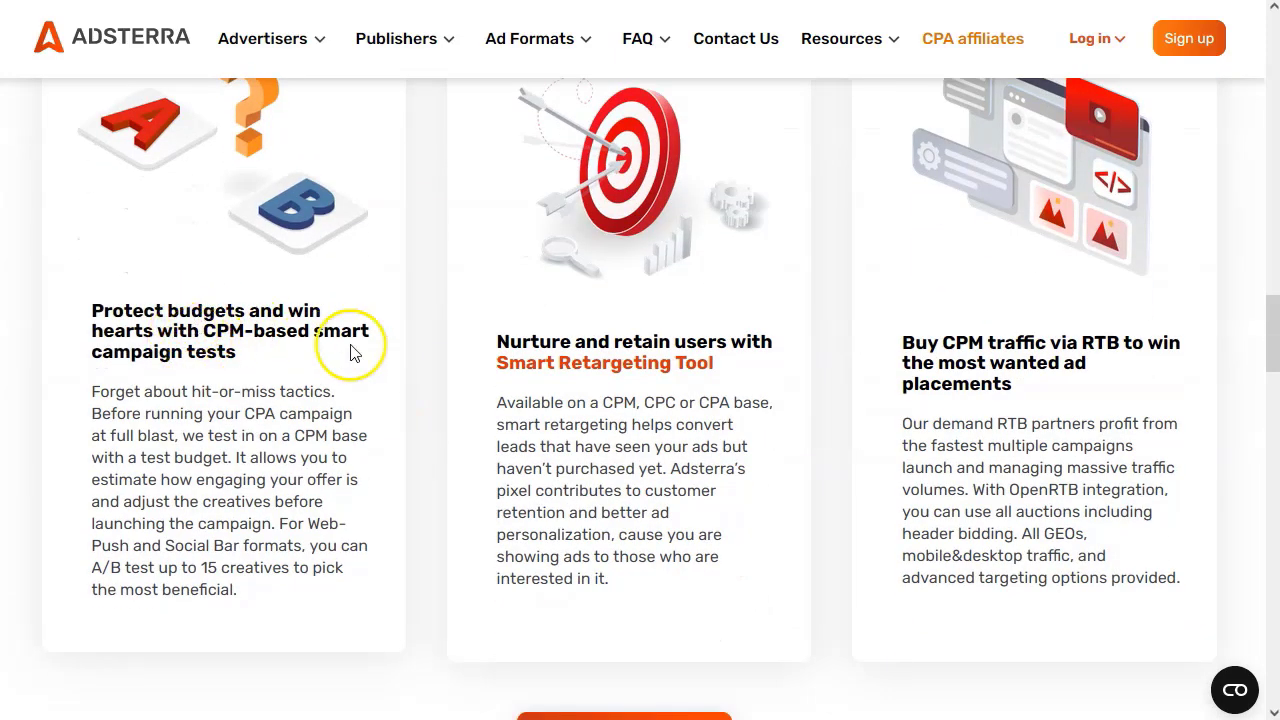
{"action": "scroll", "coordinate": [409, 366], "scroll_direction": "down", "scroll_amount": 1}
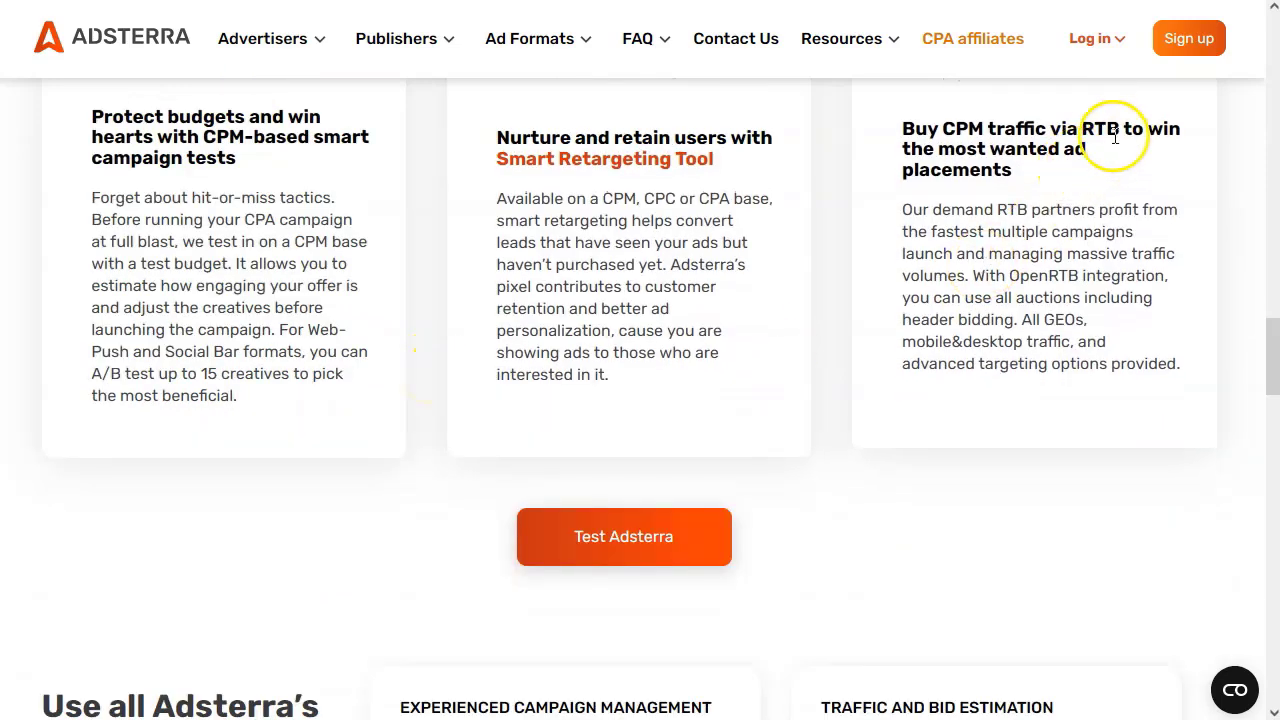
{"action": "scroll", "coordinate": [646, 374], "scroll_direction": "down", "scroll_amount": 10}
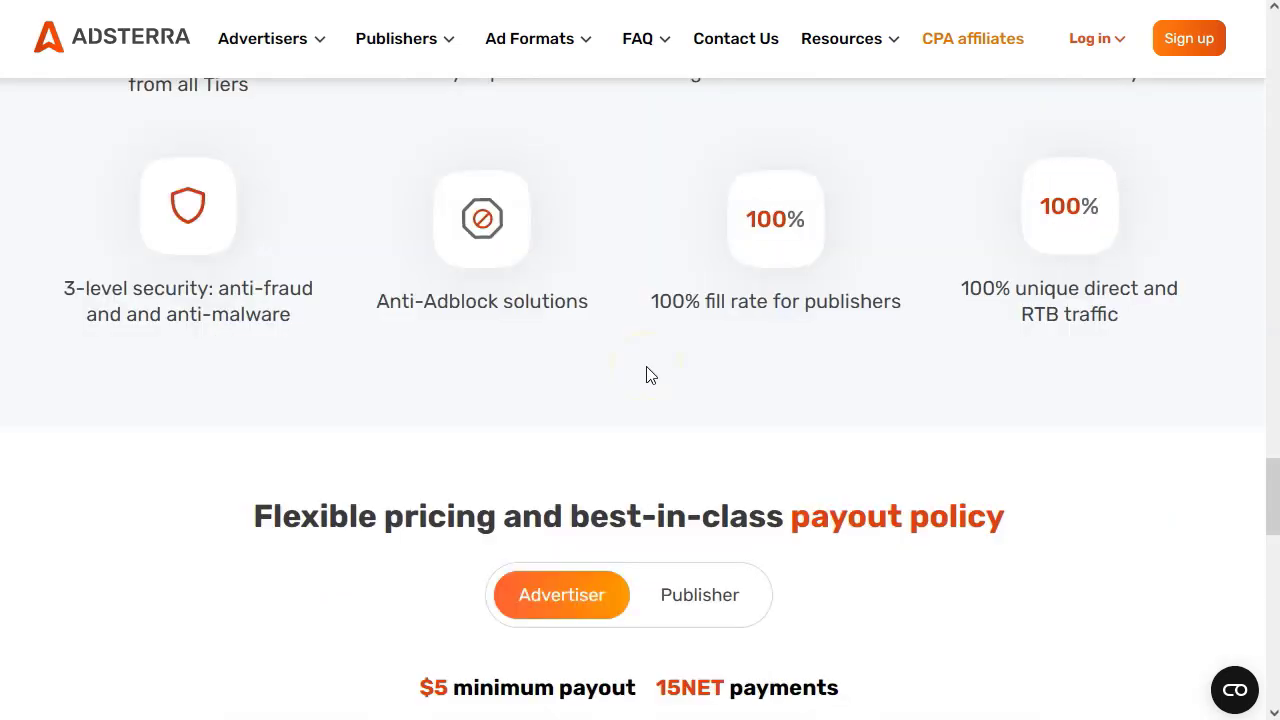
{"action": "scroll", "coordinate": [646, 375], "scroll_direction": "up", "scroll_amount": 3}
{"action": "scroll", "coordinate": [646, 374], "scroll_direction": "down", "scroll_amount": 4}
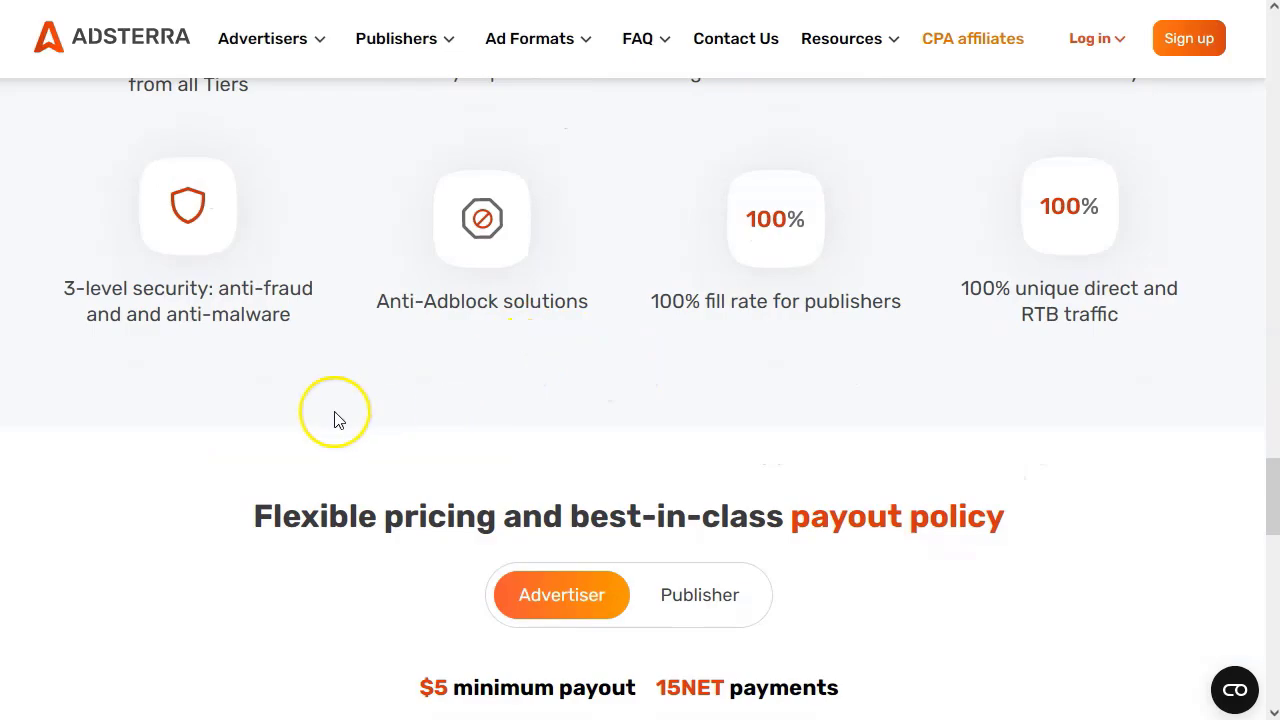
{"action": "scroll", "coordinate": [383, 534], "scroll_direction": "up", "scroll_amount": 20}
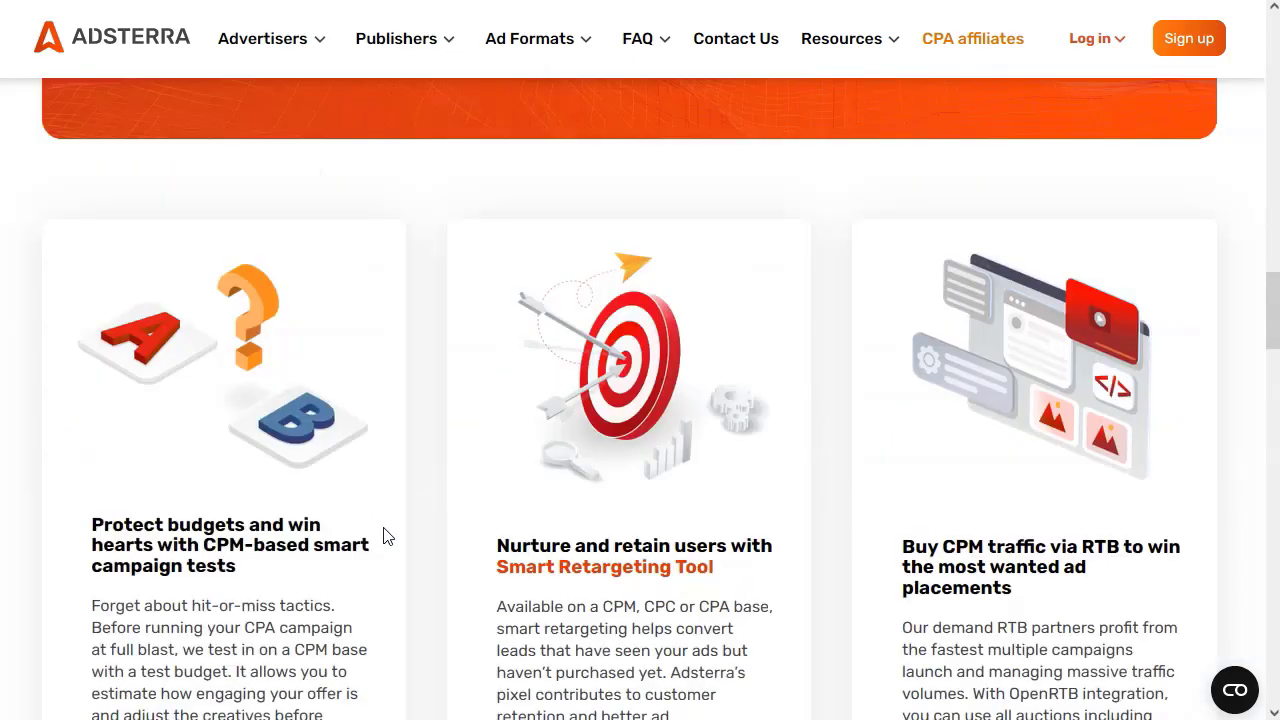
{"action": "scroll", "coordinate": [386, 537], "scroll_direction": "up", "scroll_amount": 3}
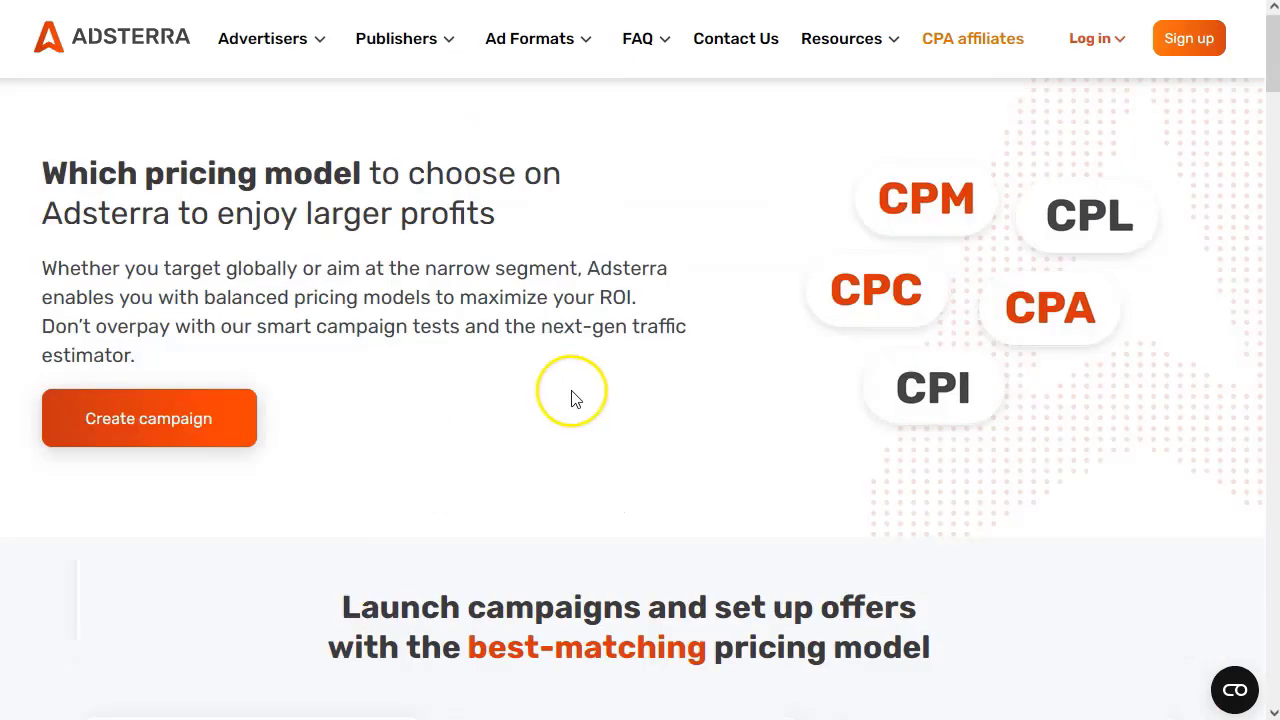
Start signing up as an advertiser and open the advertiser registration form.
{"action": "left_click", "coordinate": [268, 42]}
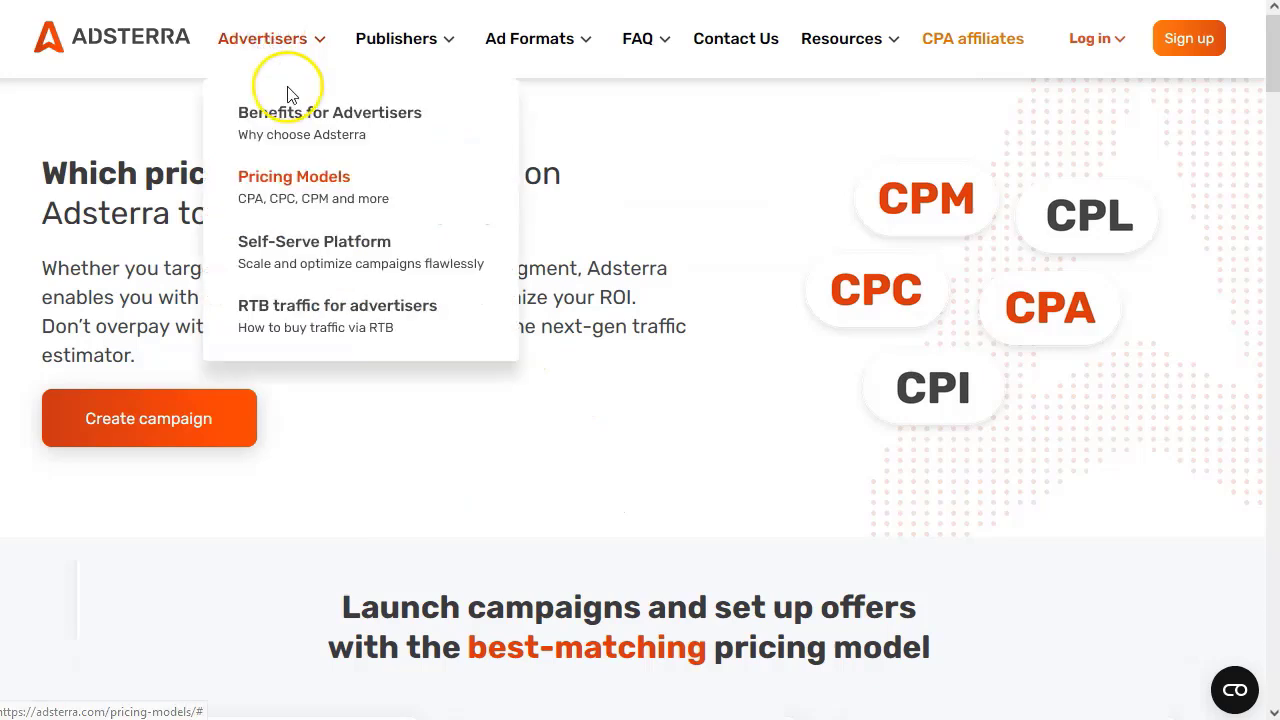
{"action": "left_click", "coordinate": [363, 447]}
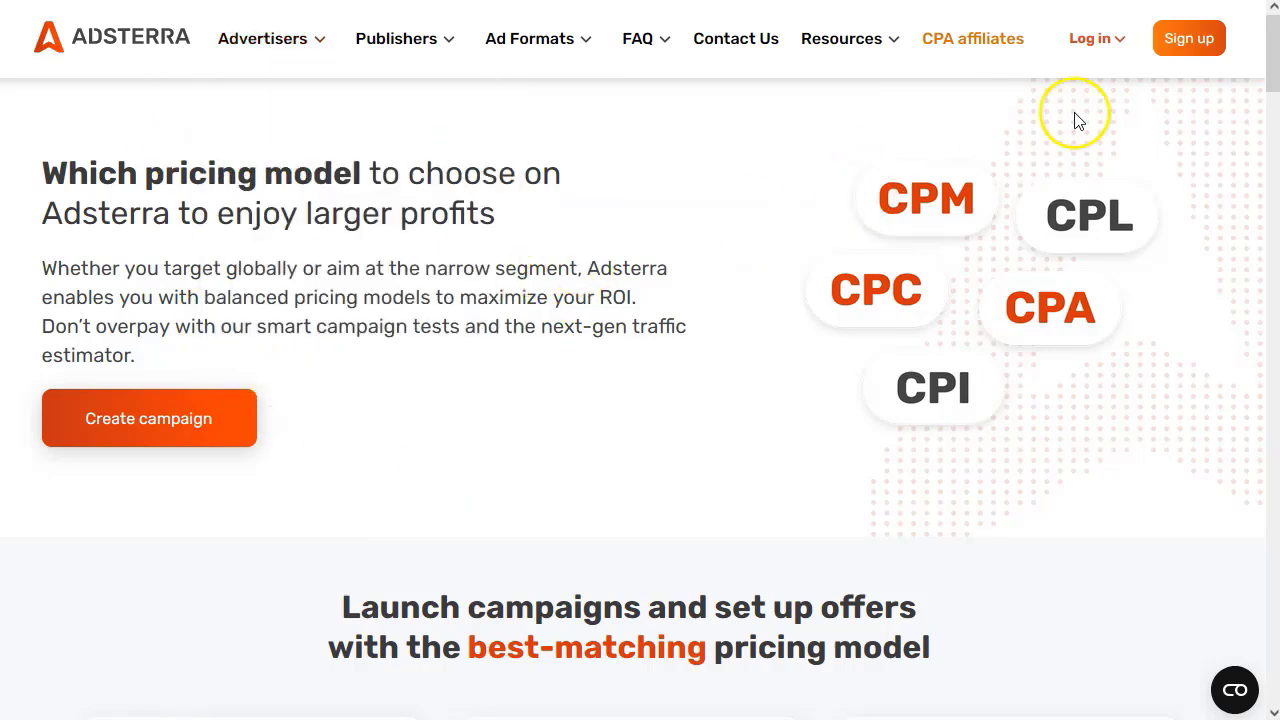
{"action": "left_click", "coordinate": [1192, 39]}
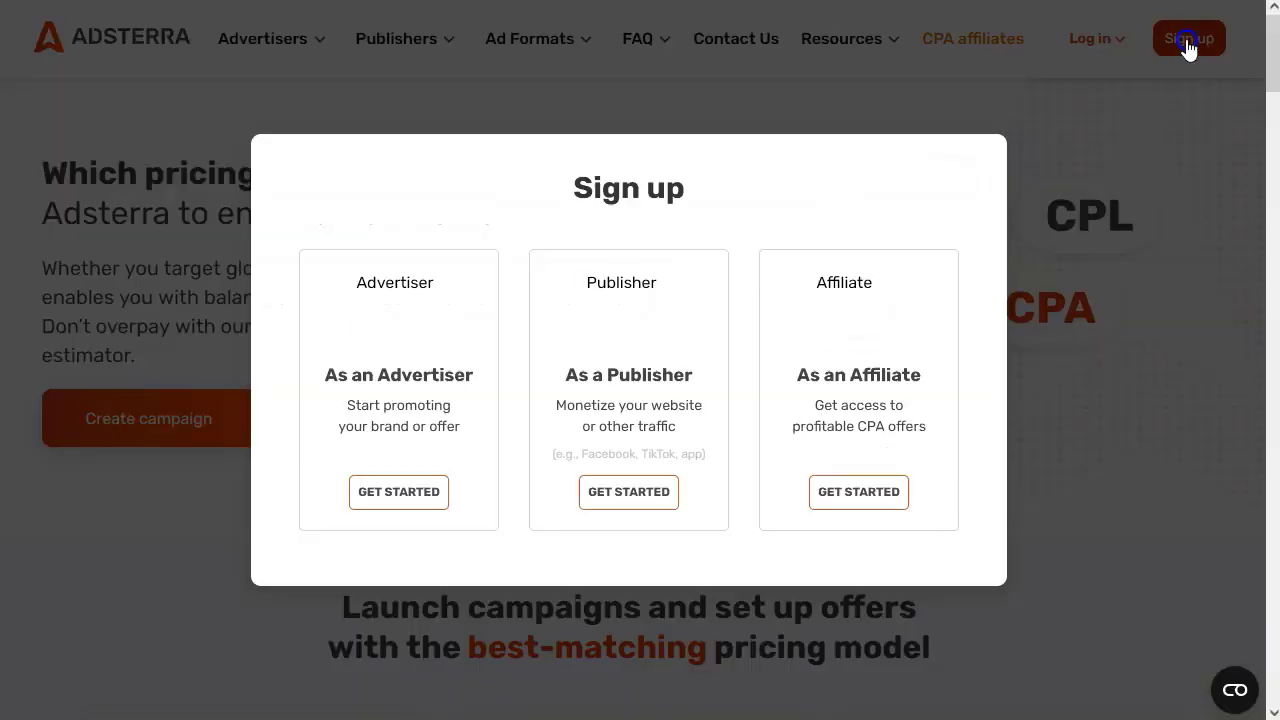
{"action": "left_click", "coordinate": [403, 489]}
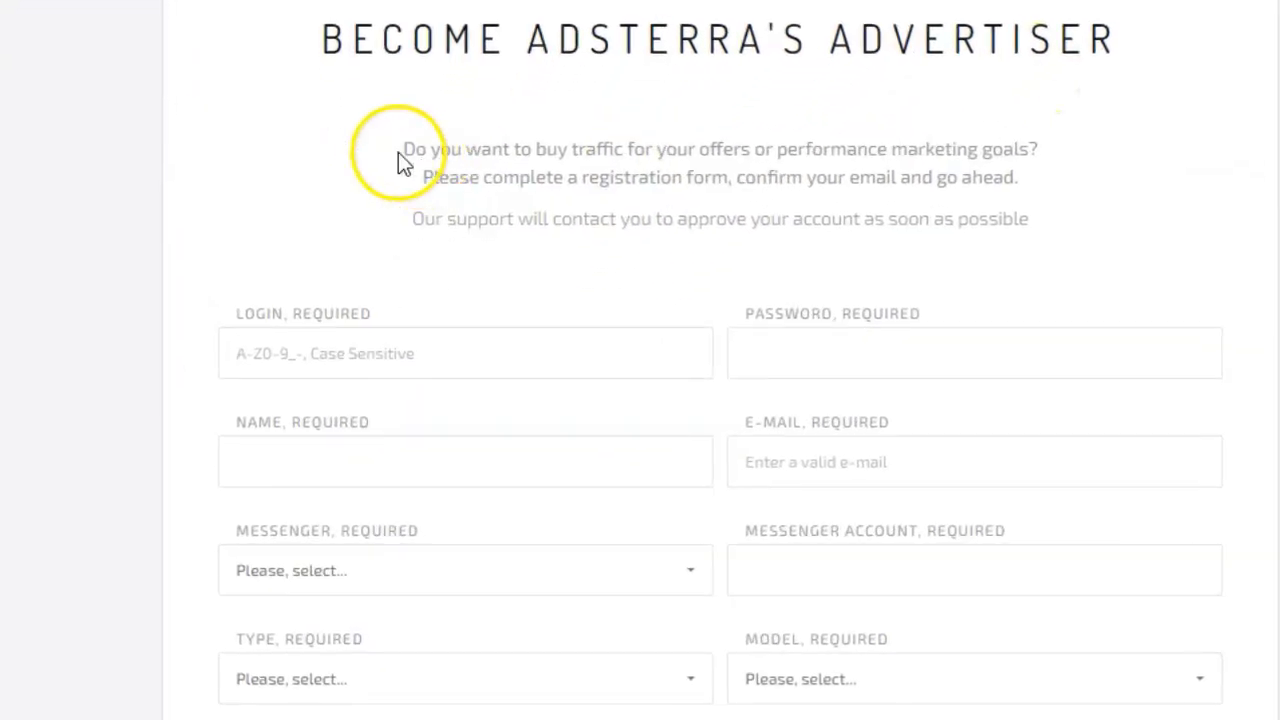
Read the advertiser registration instructions and review the required account fields.
{"action": "left_click_drag", "start_coordinate": [398, 155], "coordinate": [655, 157]}
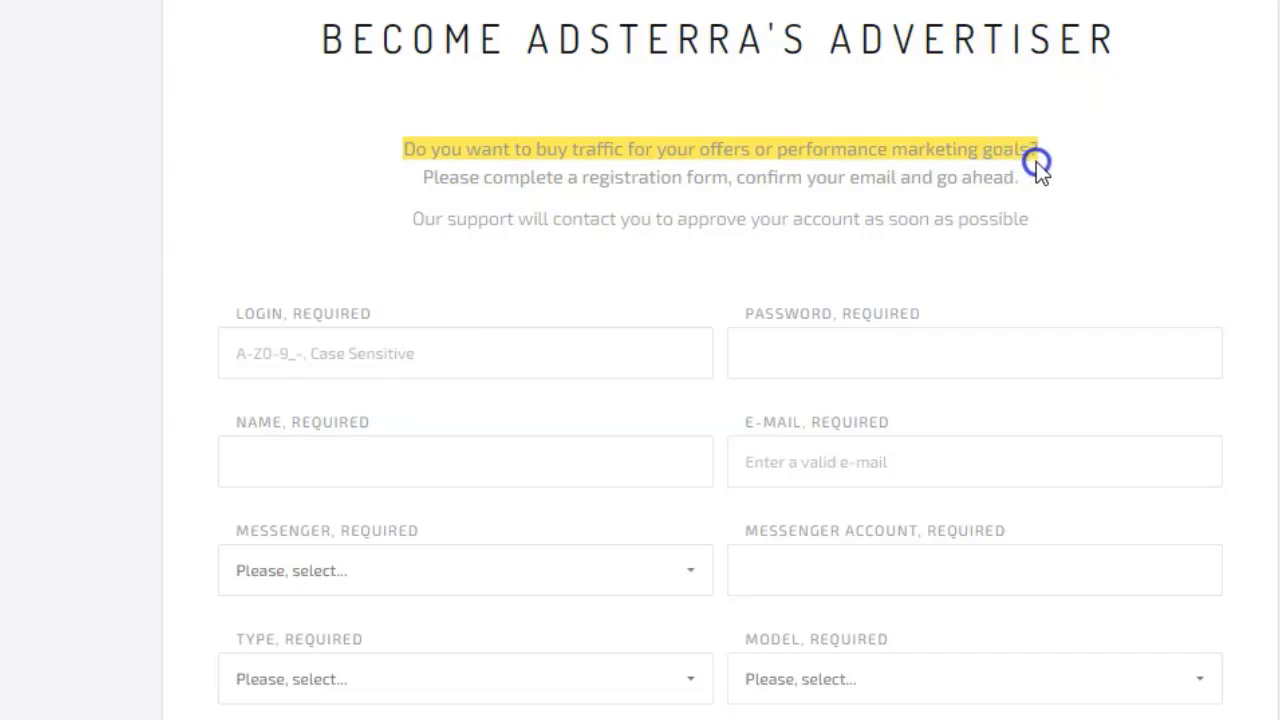
{"action": "left_click", "coordinate": [493, 185]}
{"action": "left_click_drag", "start_coordinate": [449, 185], "coordinate": [1028, 183]}
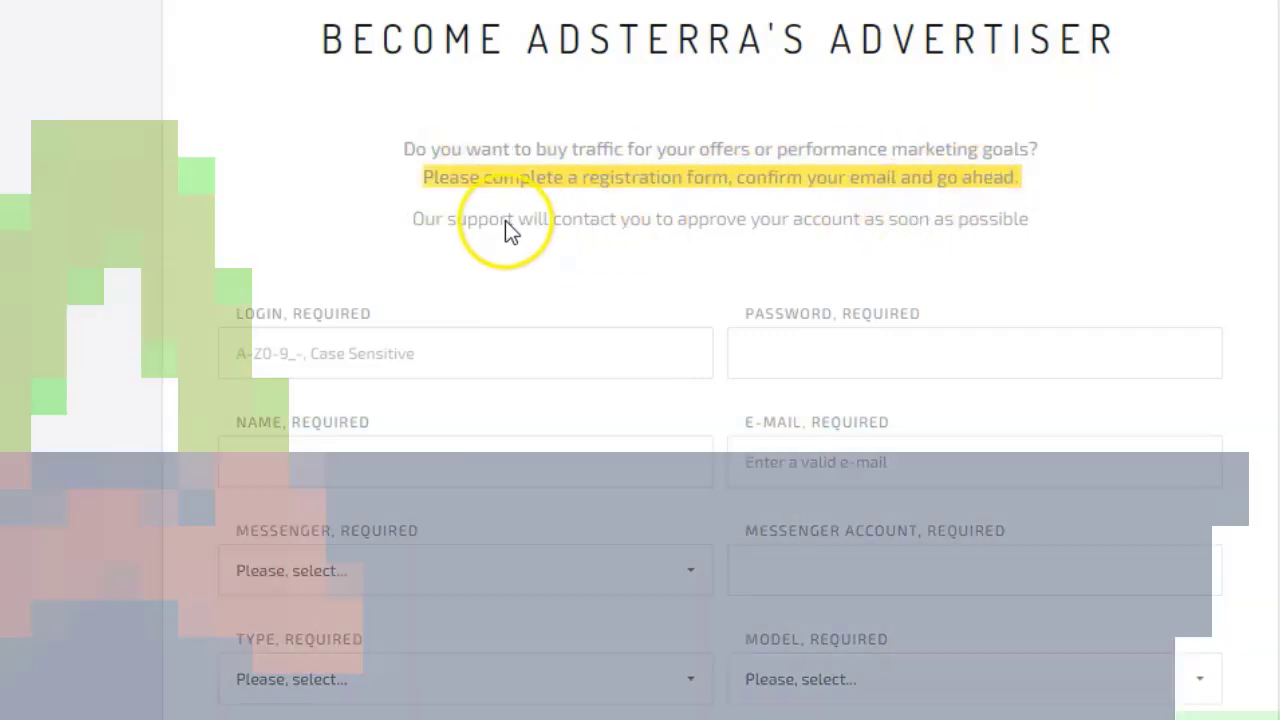
{"action": "left_click", "coordinate": [505, 224]}
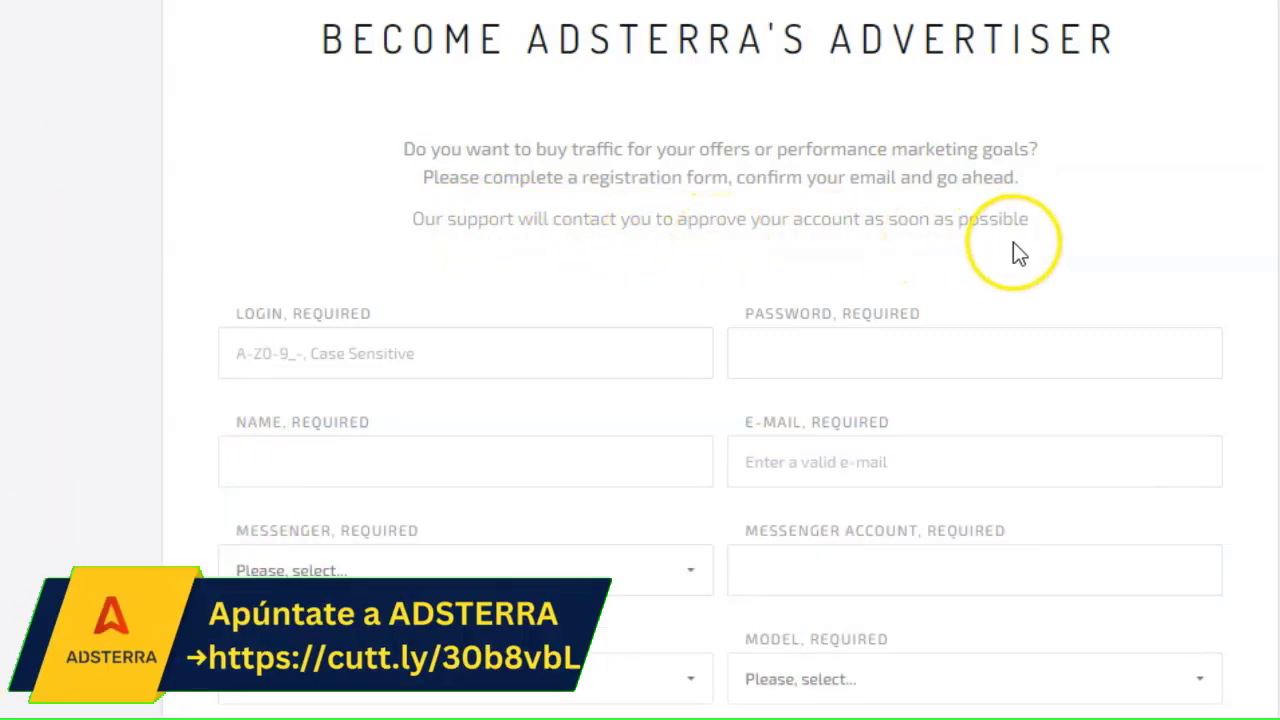
{"action": "scroll", "coordinate": [188, 258], "scroll_direction": "down", "scroll_amount": 1}
{"action": "scroll", "coordinate": [300, 240], "scroll_direction": "down", "scroll_amount": 1}
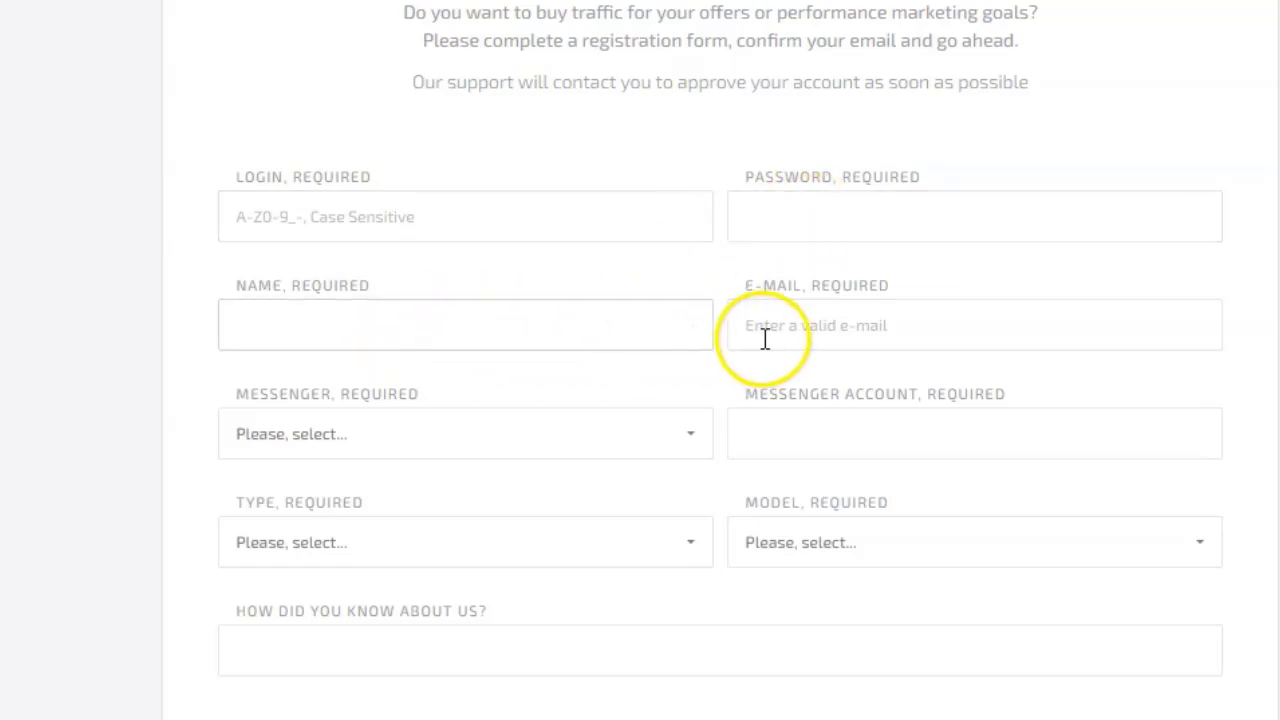
Look through the messenger services offered in the registration form without choosing one.
{"action": "scroll", "coordinate": [740, 368], "scroll_direction": "down", "scroll_amount": 2}
{"action": "left_click", "coordinate": [437, 151]}
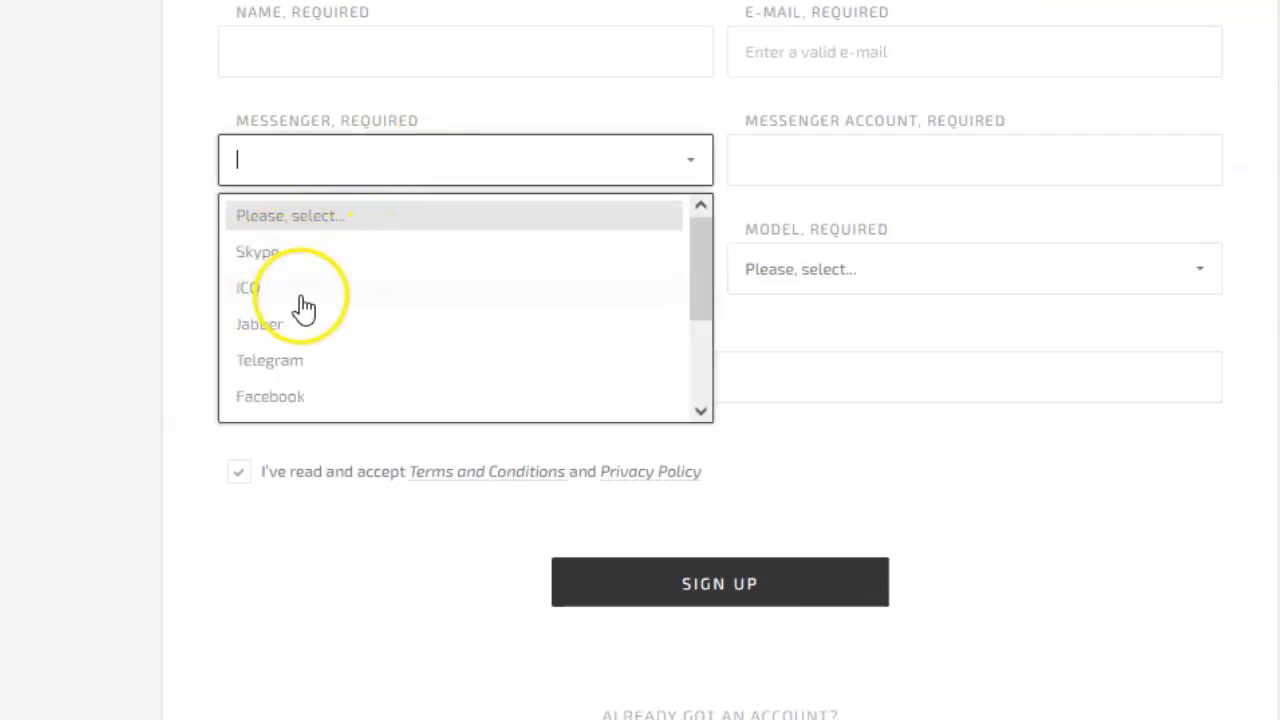
{"action": "scroll", "coordinate": [386, 343], "scroll_direction": "down", "scroll_amount": 2}
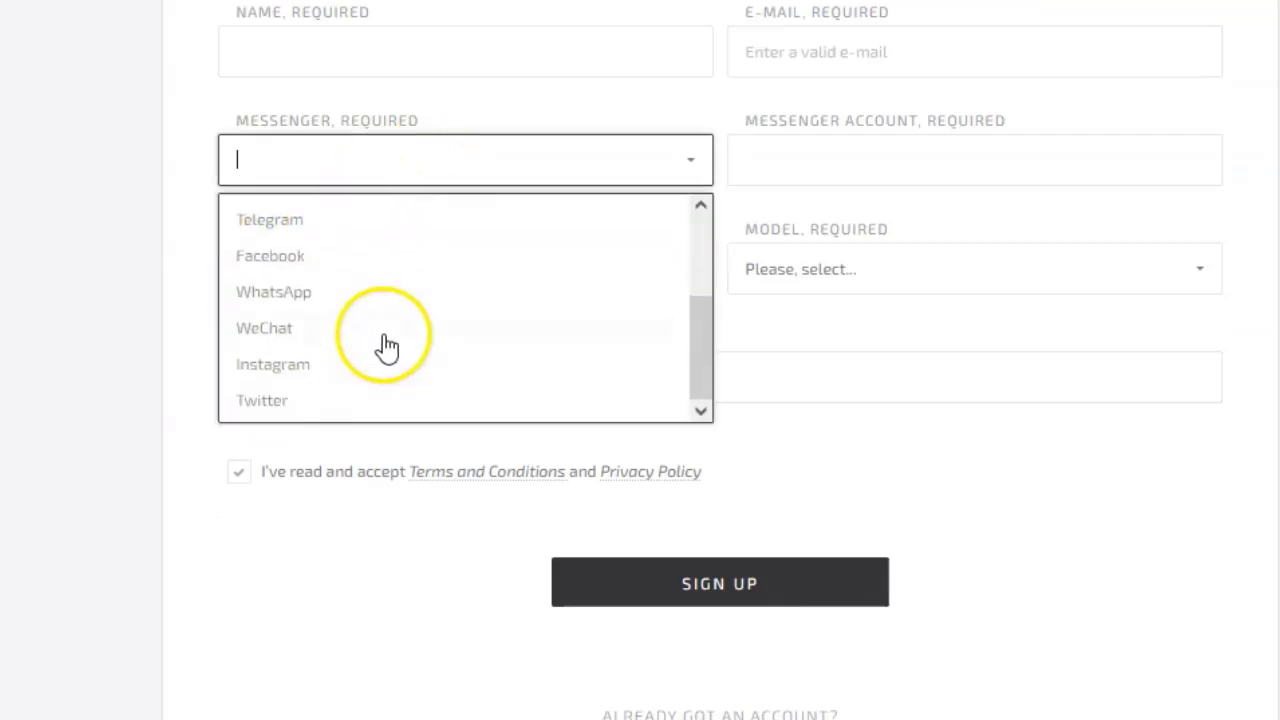
{"action": "scroll", "coordinate": [366, 351], "scroll_direction": "down", "scroll_amount": 1}
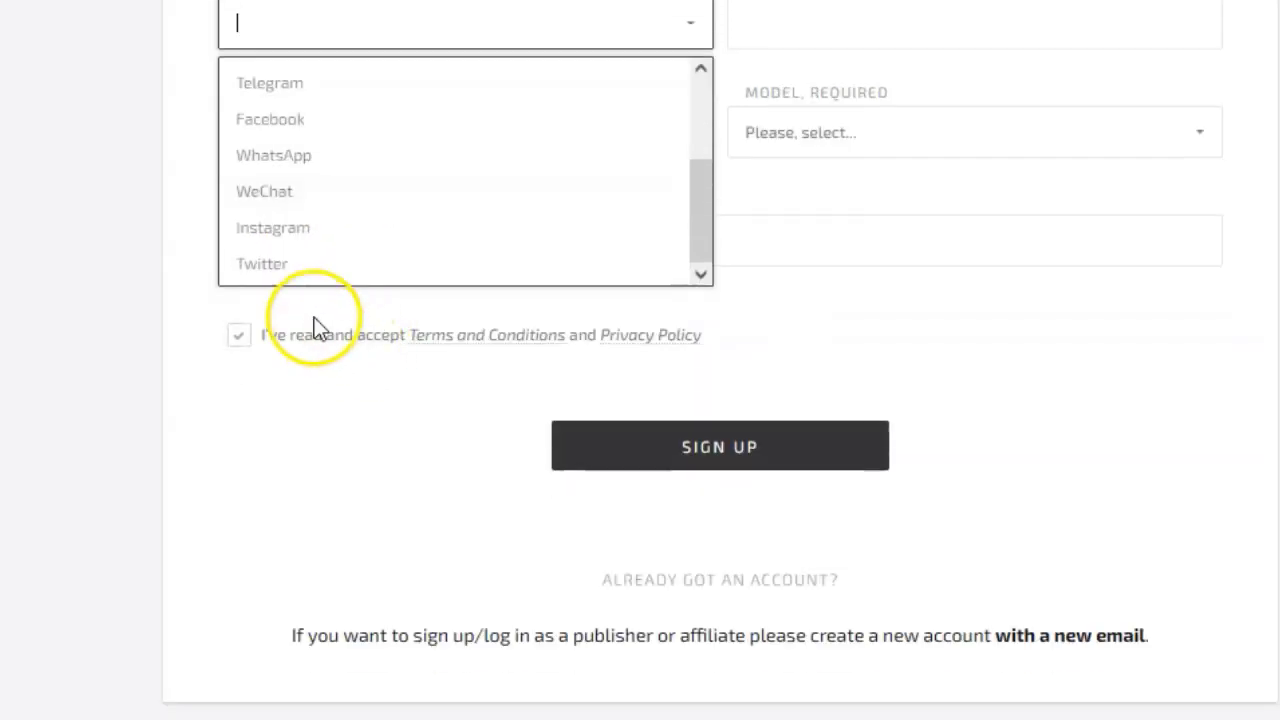
{"action": "left_click", "coordinate": [60, 232]}
{"action": "scroll", "coordinate": [59, 232], "scroll_direction": "up", "scroll_amount": 1}
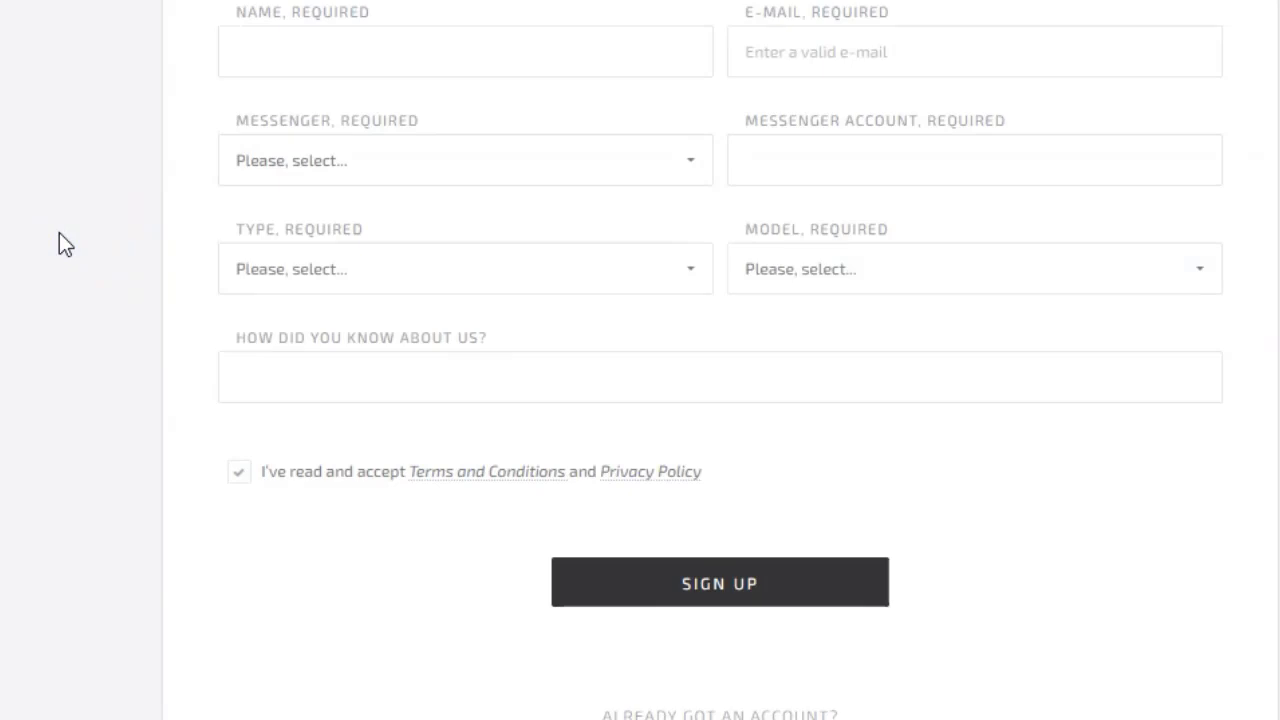
{"action": "scroll", "coordinate": [59, 244], "scroll_direction": "up", "scroll_amount": 1}
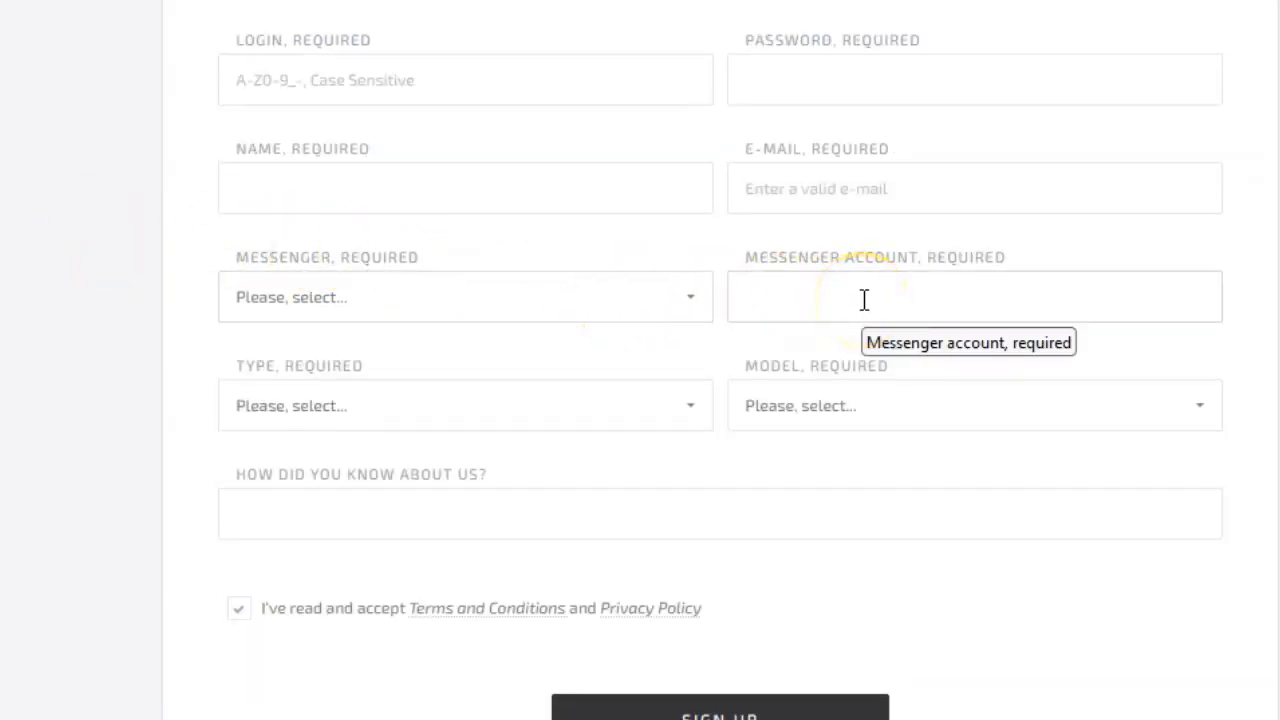
Set the required messenger to Telegram and fill in the messenger account handle.
{"action": "left_click", "coordinate": [591, 294]}
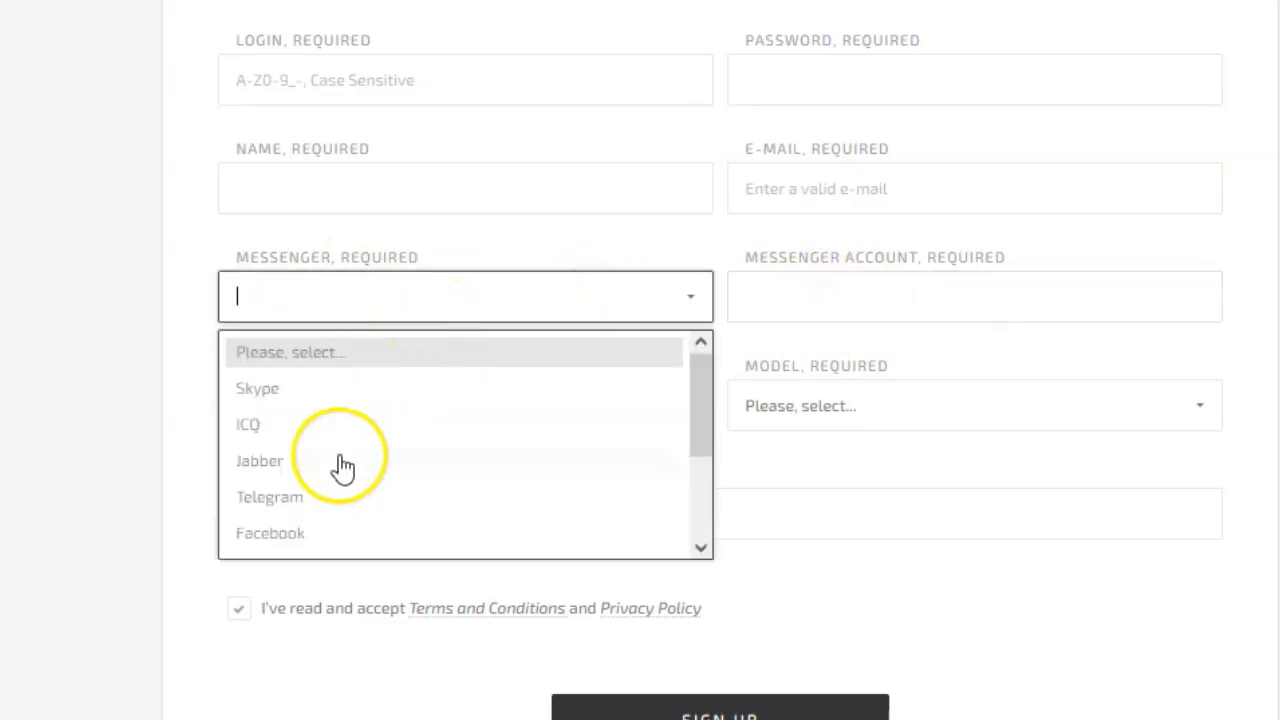
{"action": "scroll", "coordinate": [330, 455], "scroll_direction": "down", "scroll_amount": 1}
{"action": "left_click", "coordinate": [318, 388]}
{"action": "left_click", "coordinate": [820, 304]}
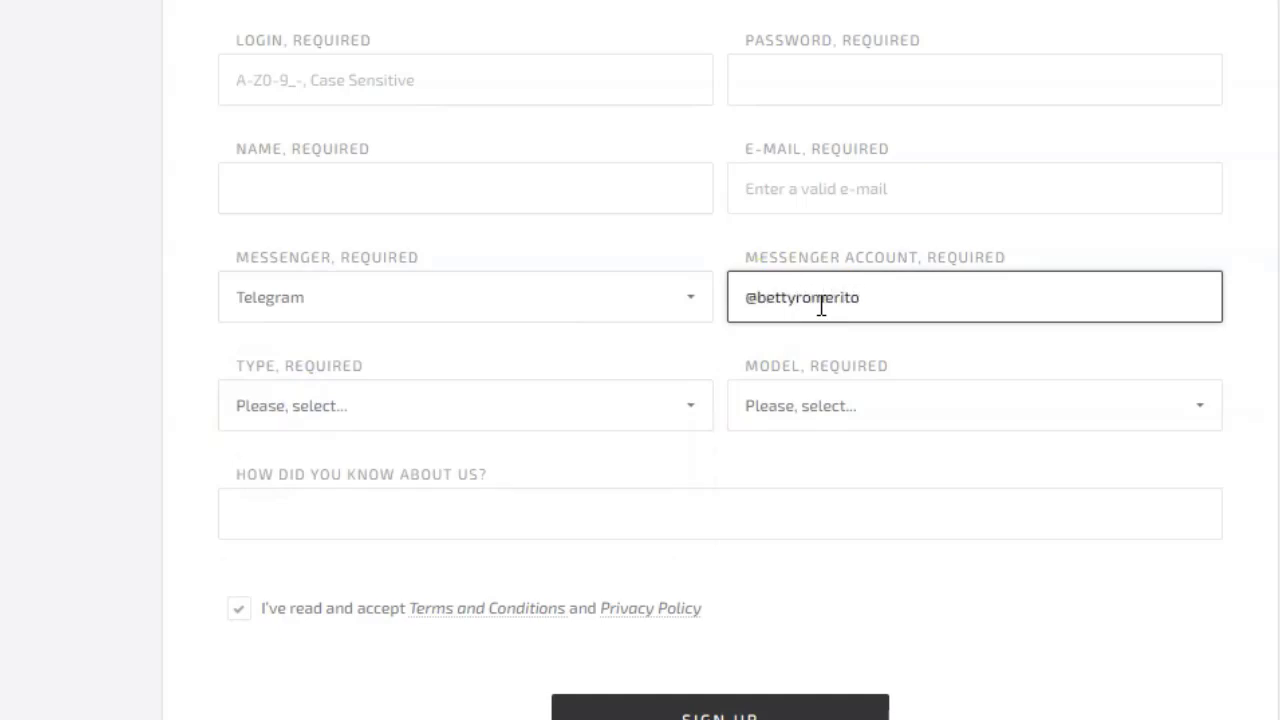
Set the advertiser type to Direct advertiser and the model to CPM.
{"action": "left_click", "coordinate": [362, 397]}
{"action": "scroll", "coordinate": [355, 320], "scroll_direction": "down", "scroll_amount": 3}
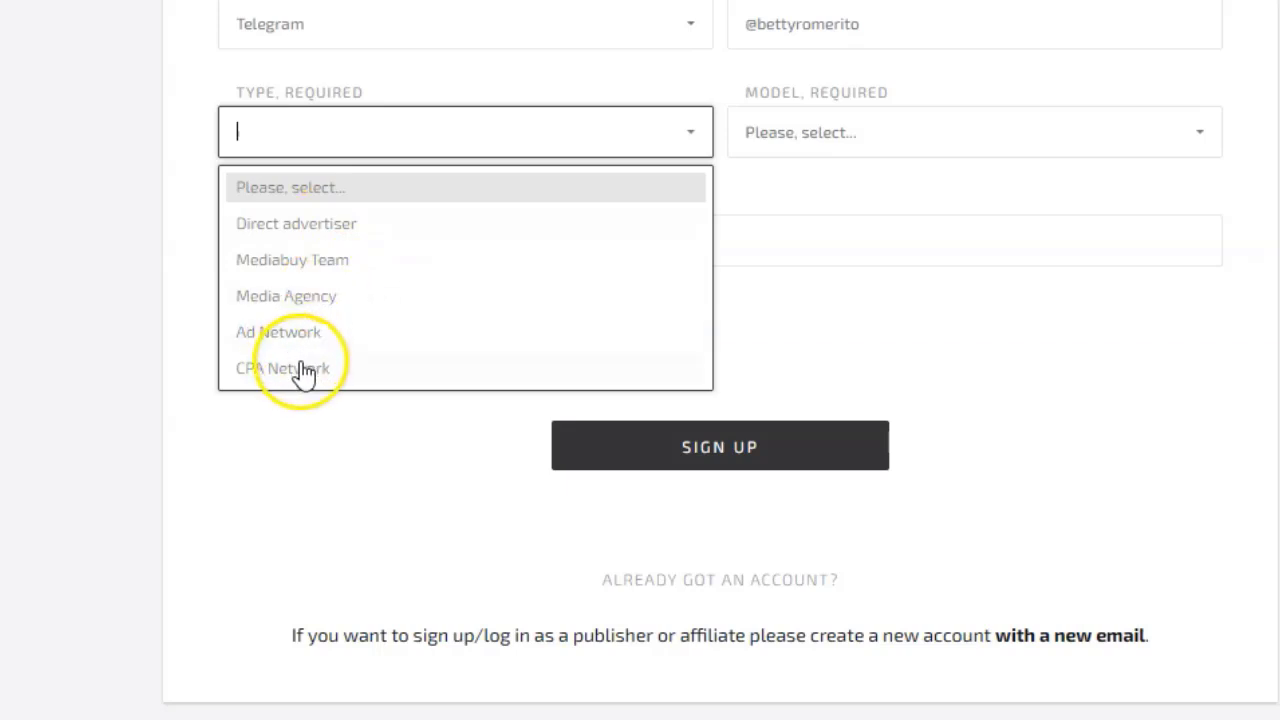
{"action": "scroll", "coordinate": [354, 303], "scroll_direction": "down", "scroll_amount": 2}
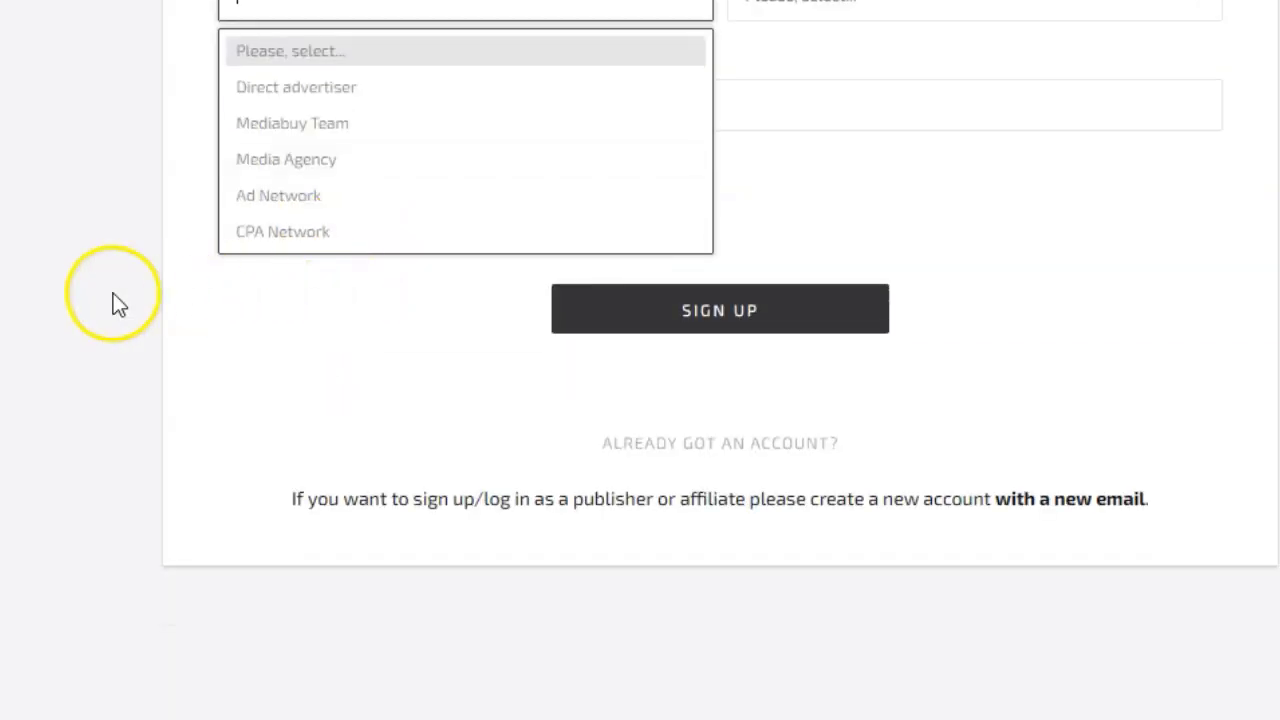
{"action": "left_click", "coordinate": [330, 90]}
{"action": "left_click", "coordinate": [878, 8]}
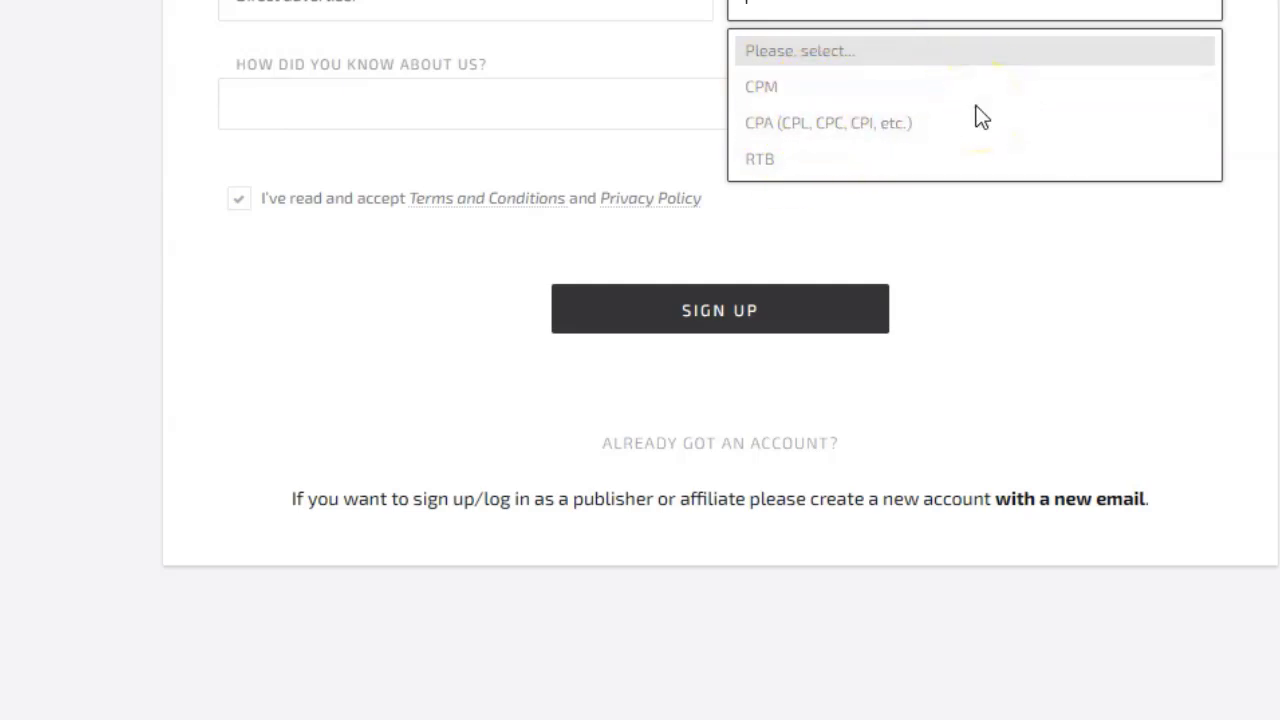
{"action": "left_click", "coordinate": [765, 88]}
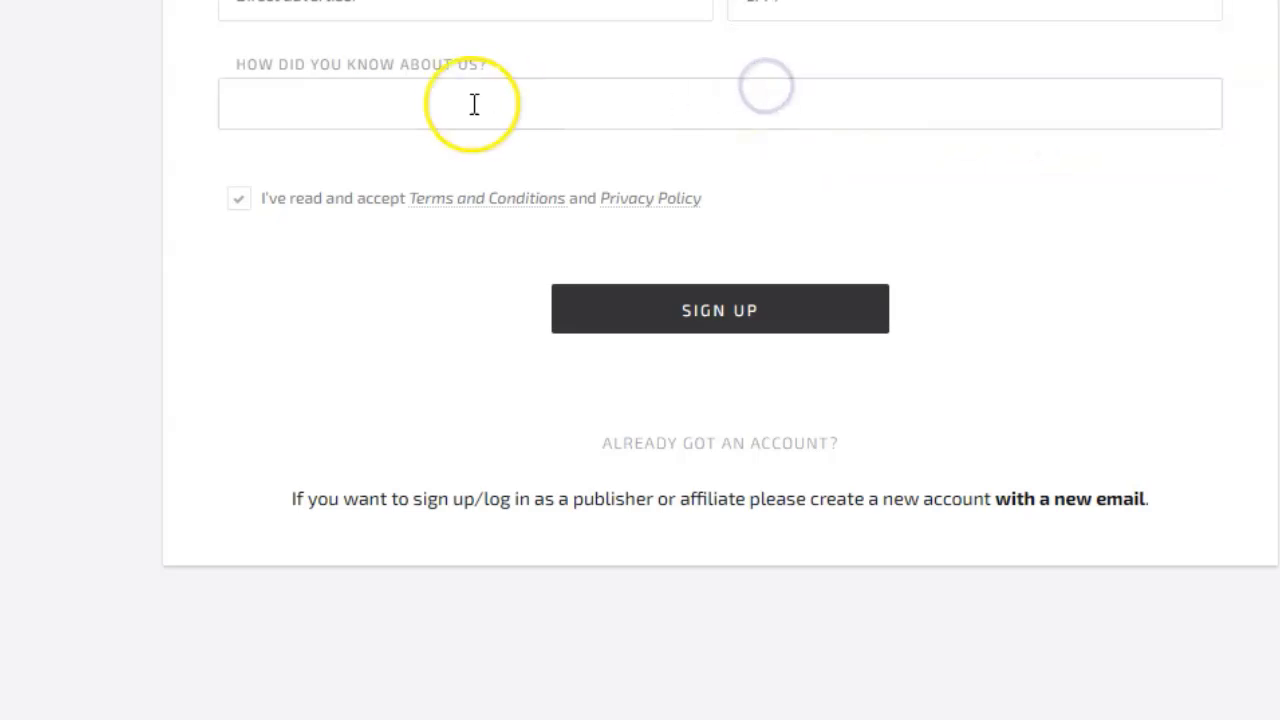
Fill in how you heard about Adsterra with the referrer's username, correct the entry, and proceed to the advertiser account.
{"action": "left_click", "coordinate": [425, 105]}
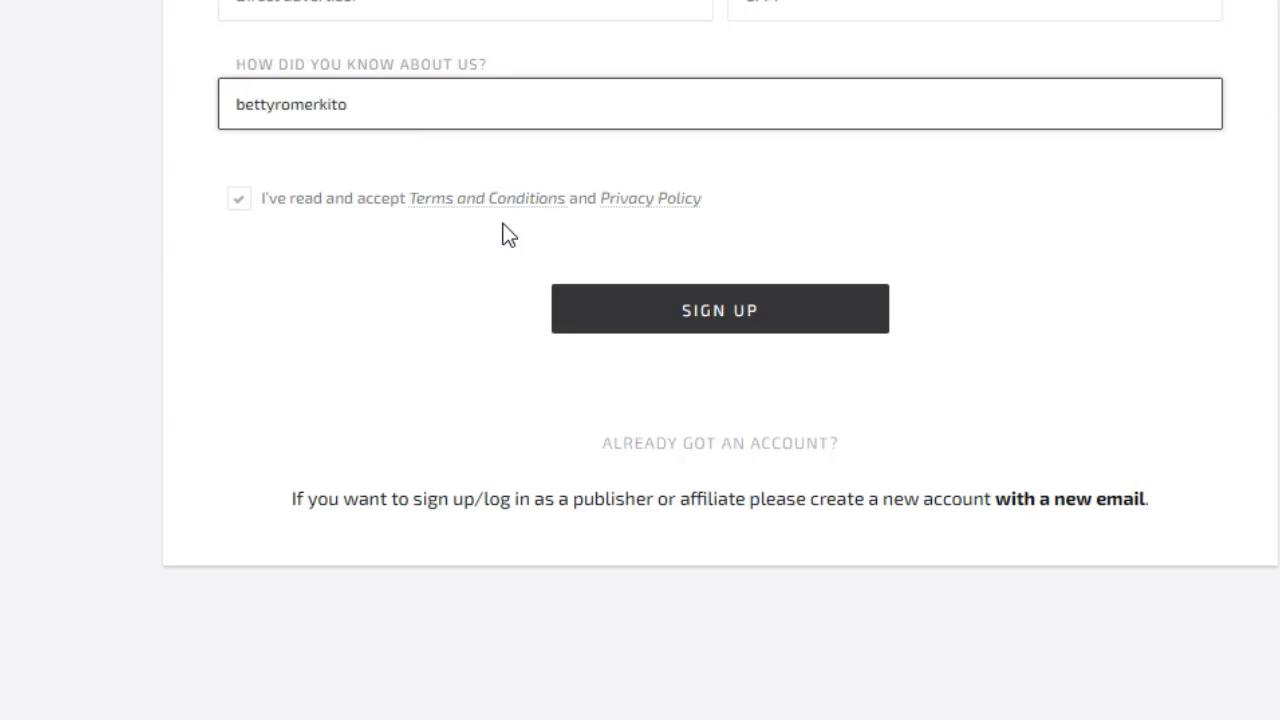
{"action": "left_click_drag", "start_coordinate": [383, 120], "coordinate": [171, 123]}
{"action": "left_click", "coordinate": [89, 169]}
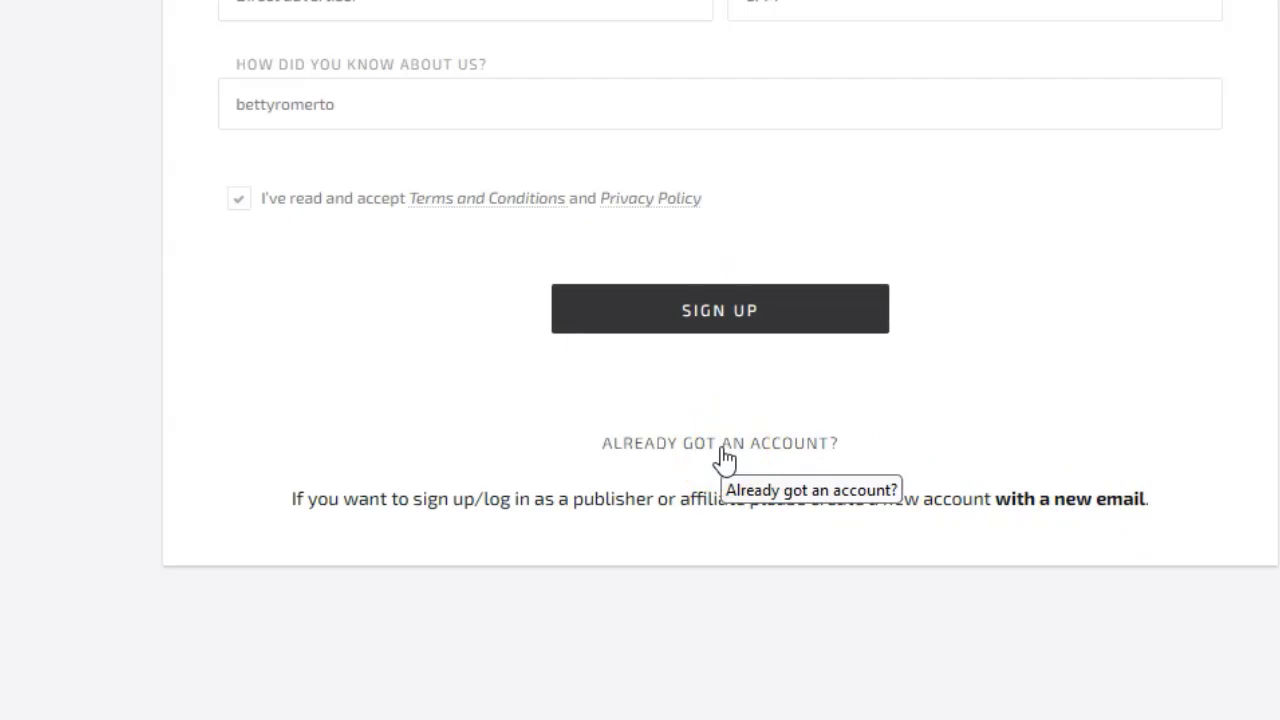
{"action": "left_click", "coordinate": [701, 393]}
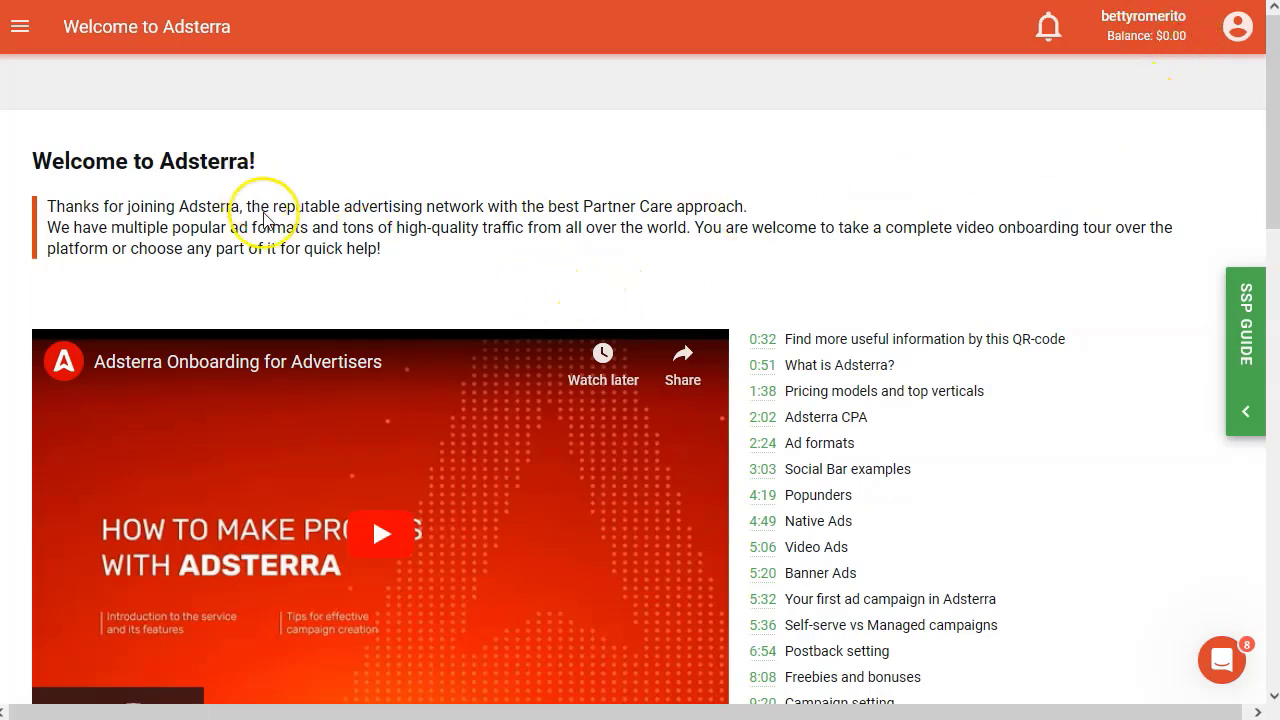
Review the onboarding video topics on the welcome page and the sections listed in the main navigation.
{"action": "left_click", "coordinate": [22, 28]}
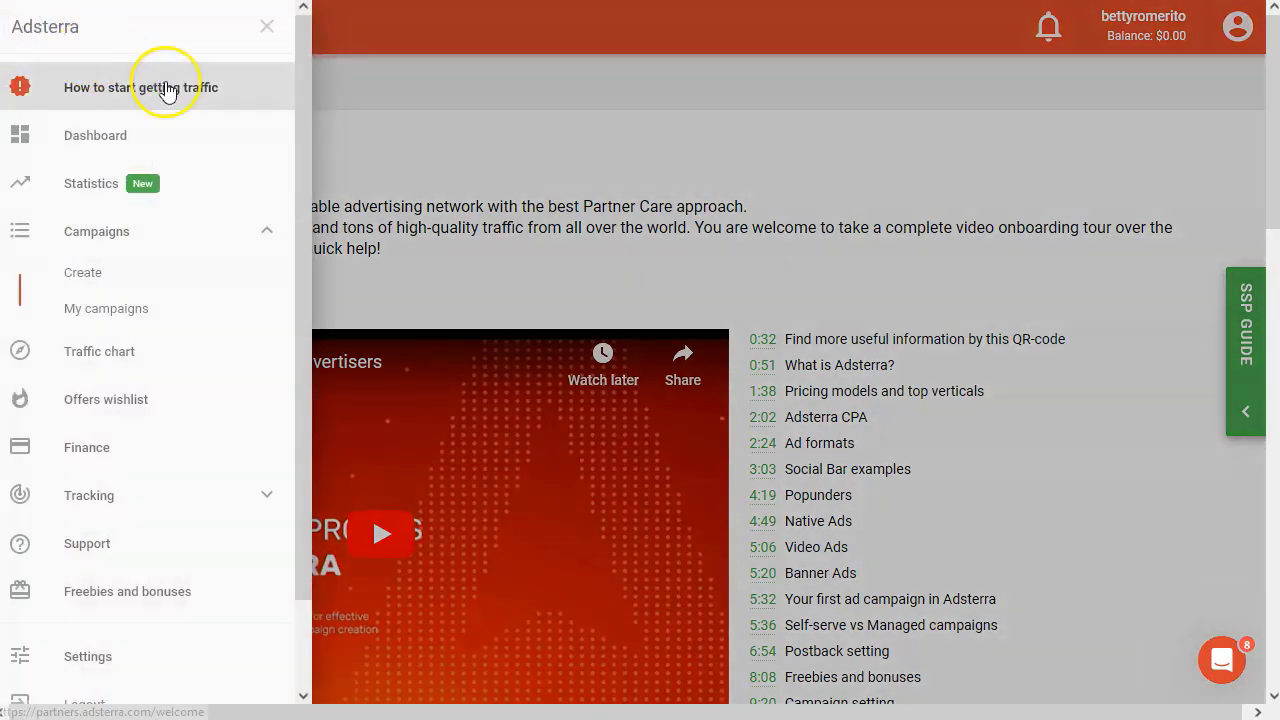
{"action": "left_click", "coordinate": [434, 88]}
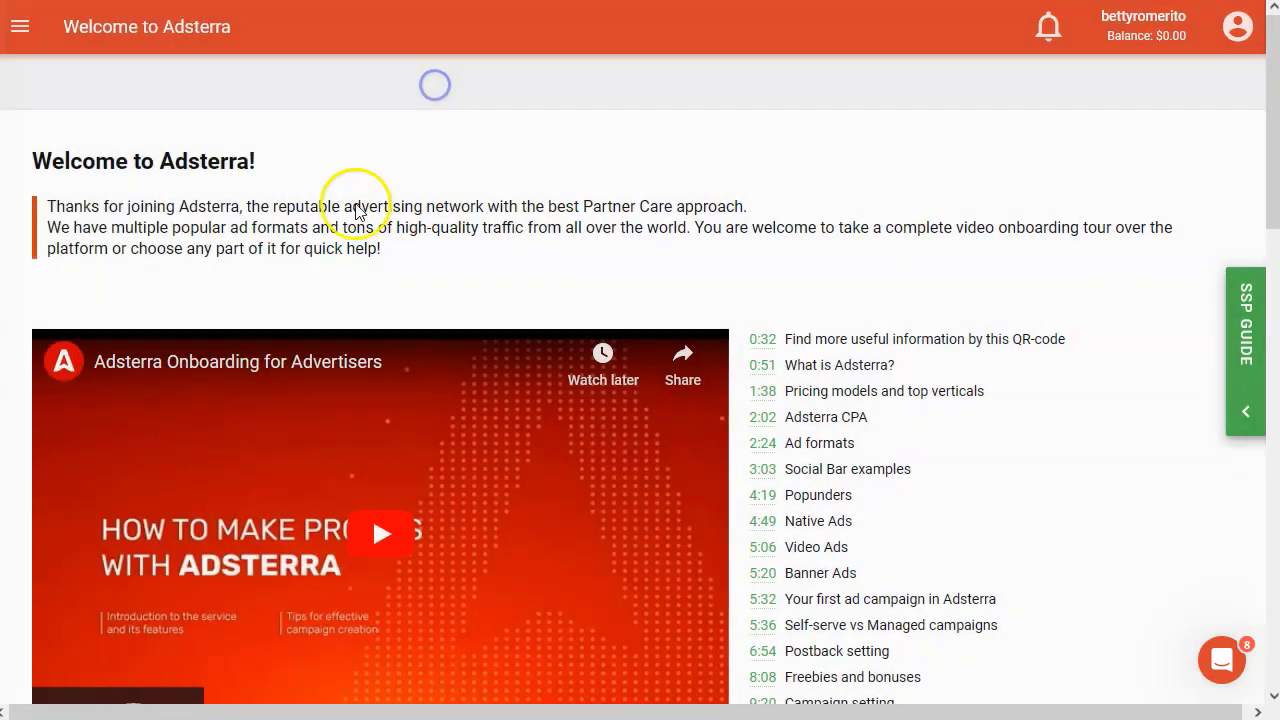
{"action": "scroll", "coordinate": [316, 381], "scroll_direction": "down", "scroll_amount": 2}
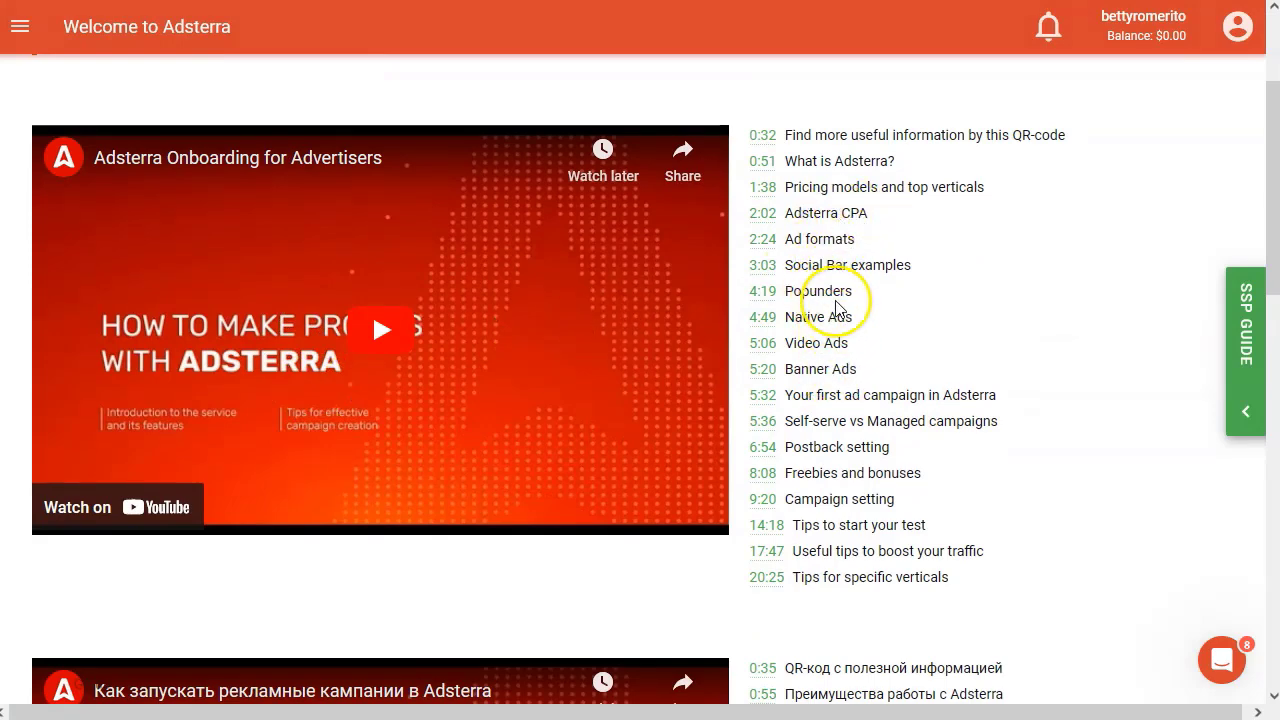
{"action": "scroll", "coordinate": [840, 415], "scroll_direction": "down", "scroll_amount": 1}
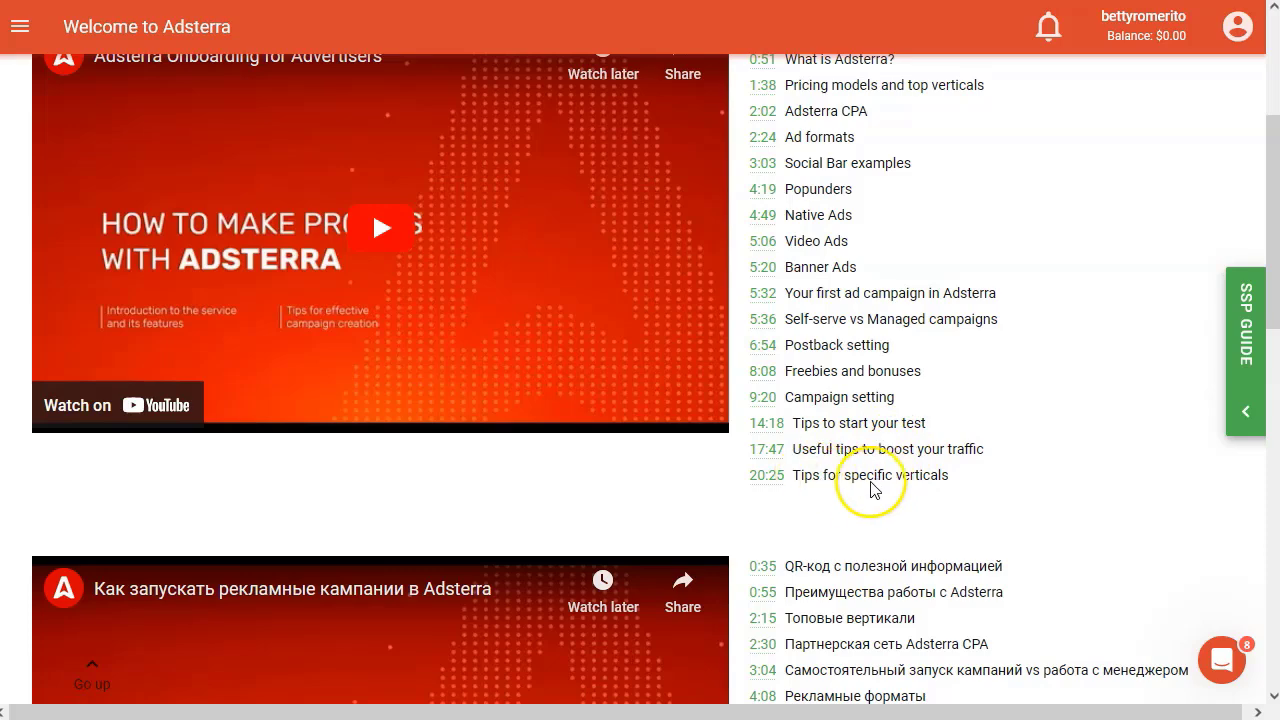
{"action": "scroll", "coordinate": [743, 491], "scroll_direction": "up", "scroll_amount": 2}
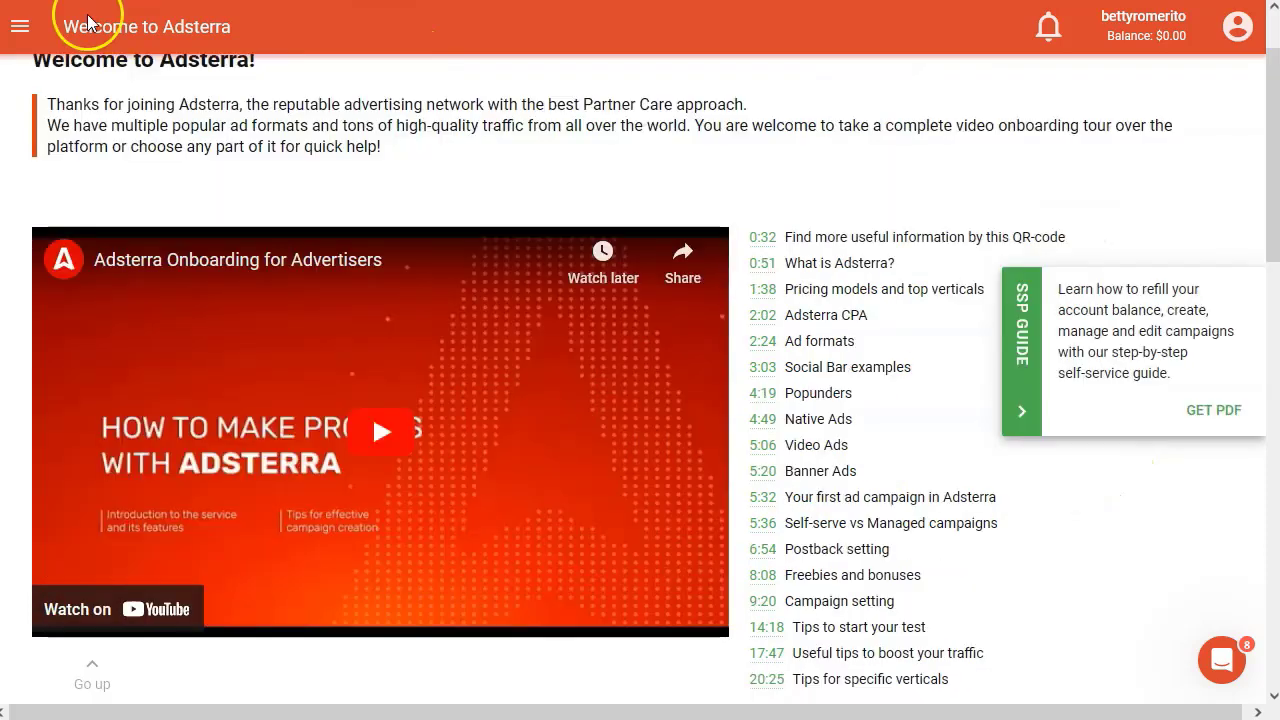
{"action": "left_click", "coordinate": [17, 27]}
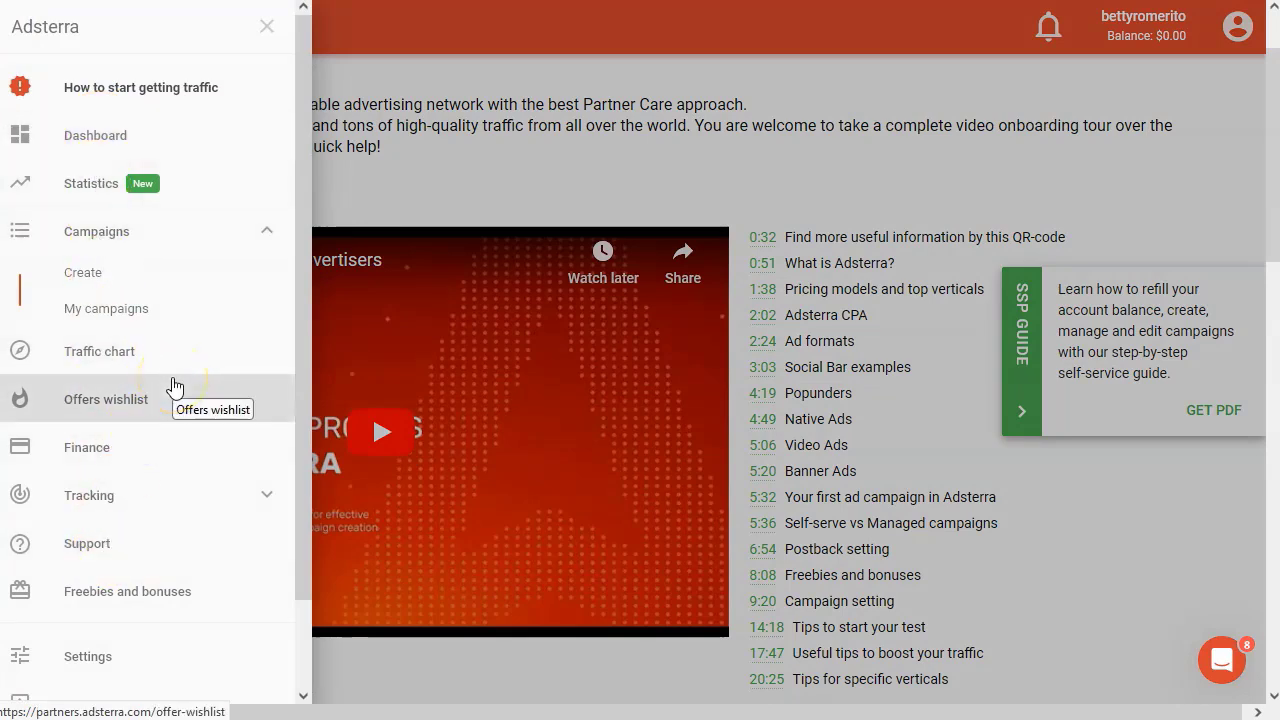
Open the offers wishlist, preview the Adblocking Free offer's landing page, and close the preview.
{"action": "left_click", "coordinate": [141, 405]}
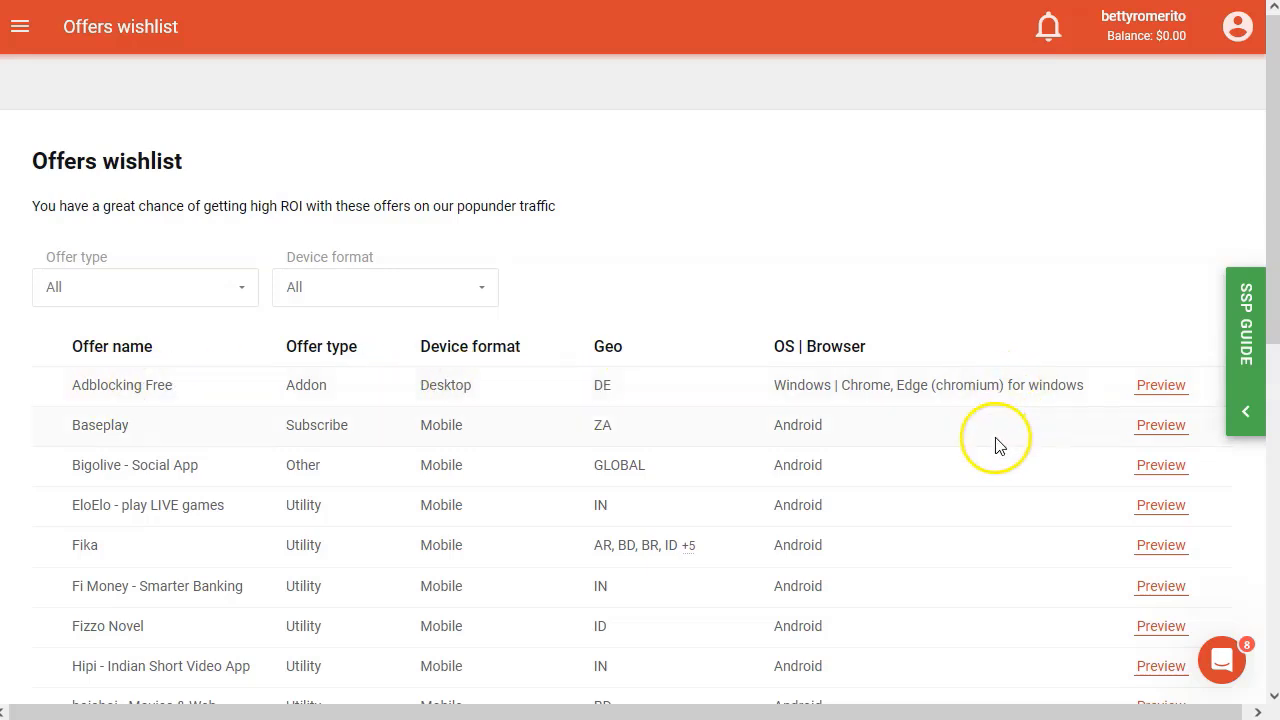
{"action": "left_click", "coordinate": [1161, 386]}
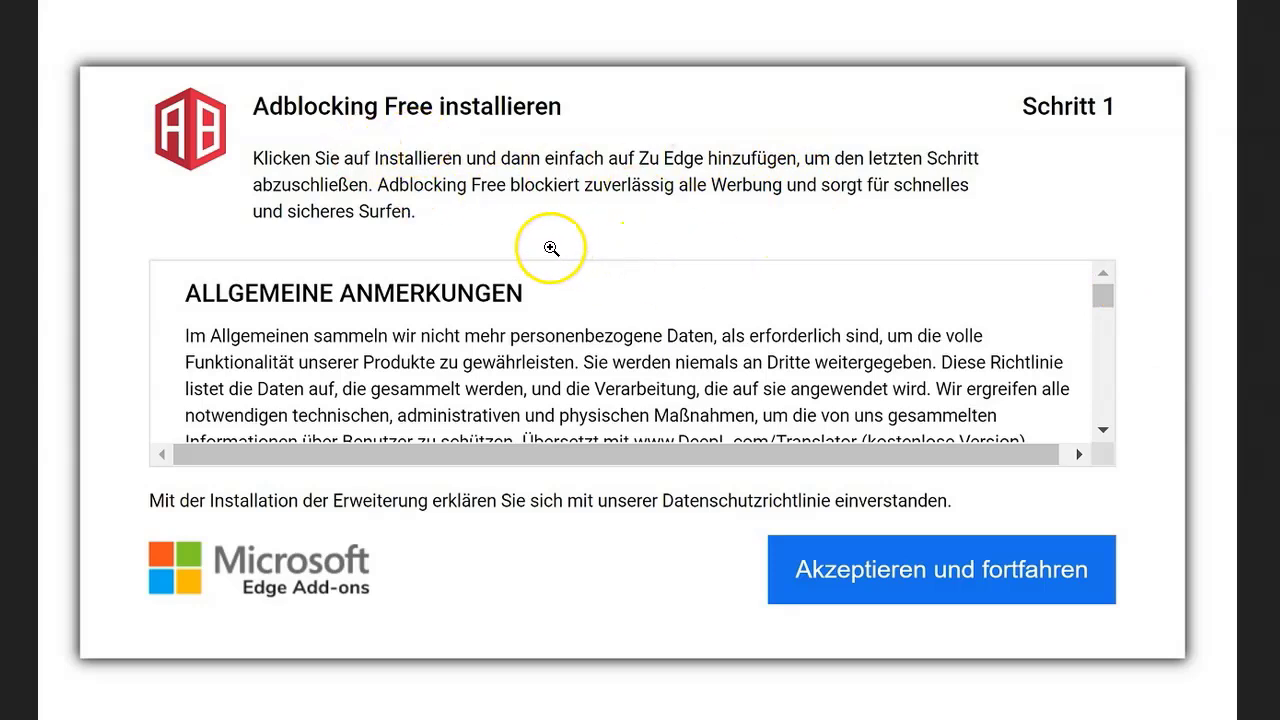
{"action": "key", "text": "ctrl+w"}
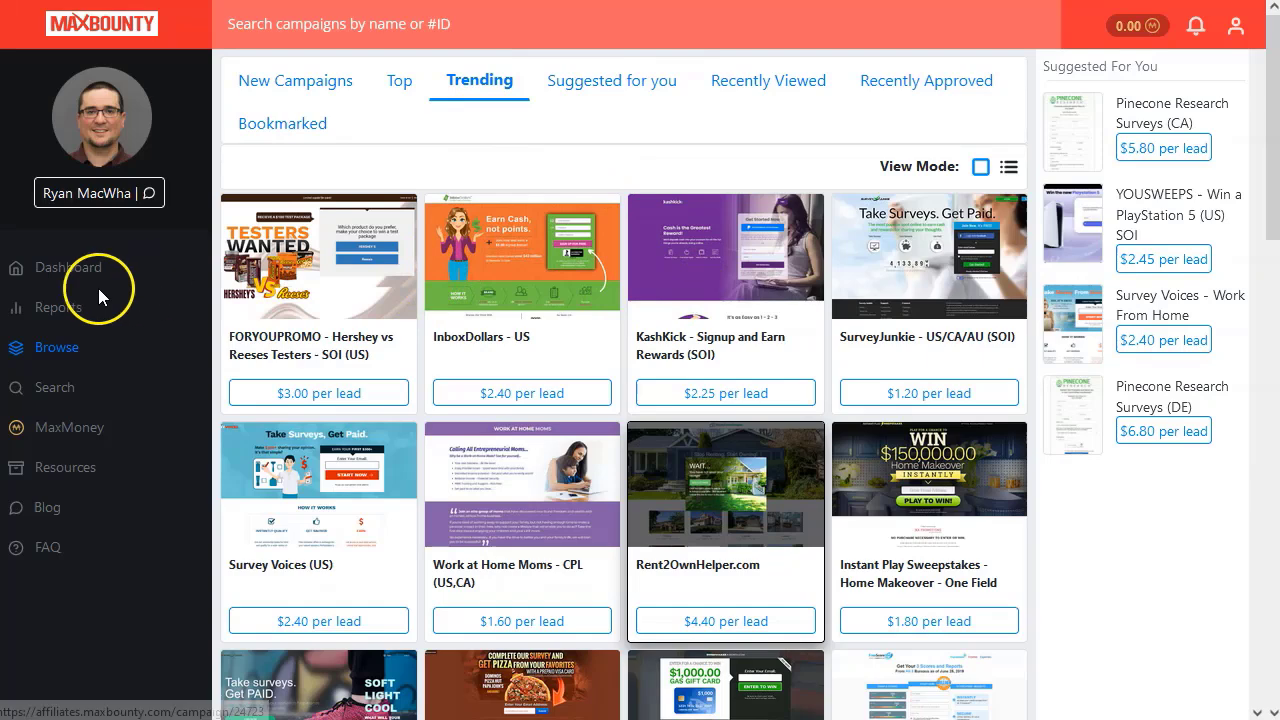
Switch to MaxBounty and browse its new campaigns and campaign search.
{"action": "left_click", "coordinate": [60, 350]}
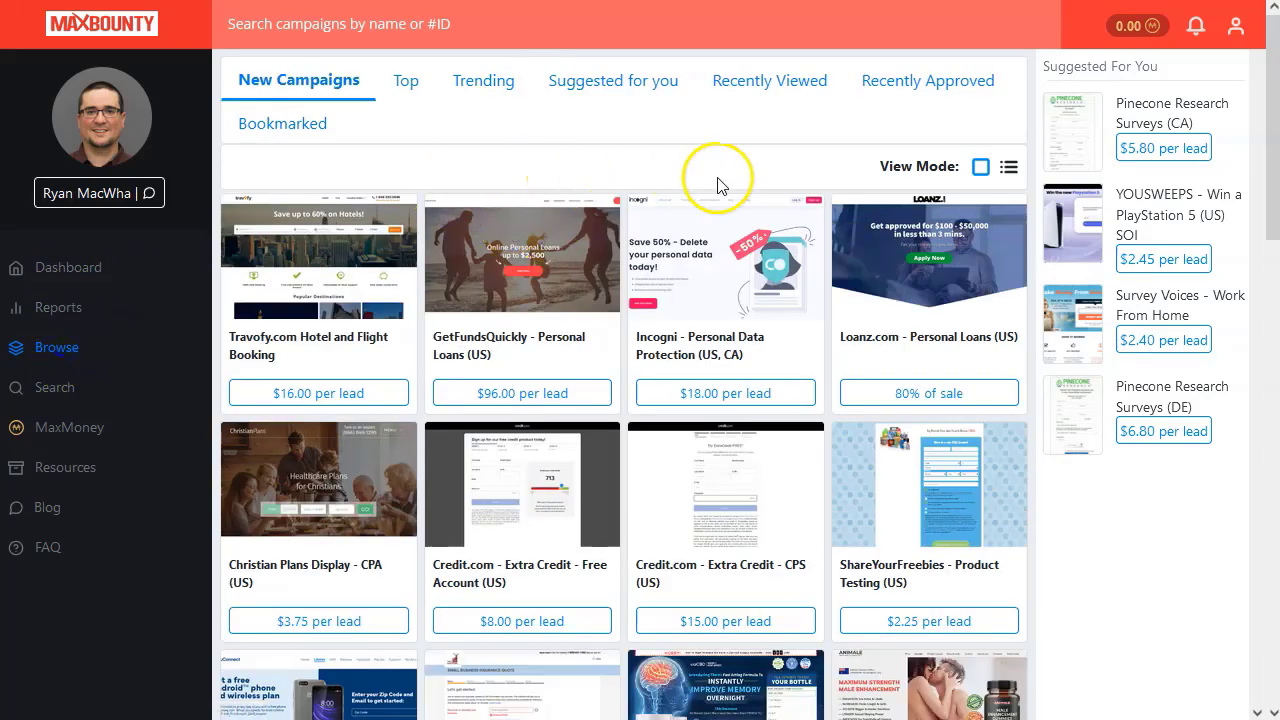
{"action": "left_click", "coordinate": [394, 24]}
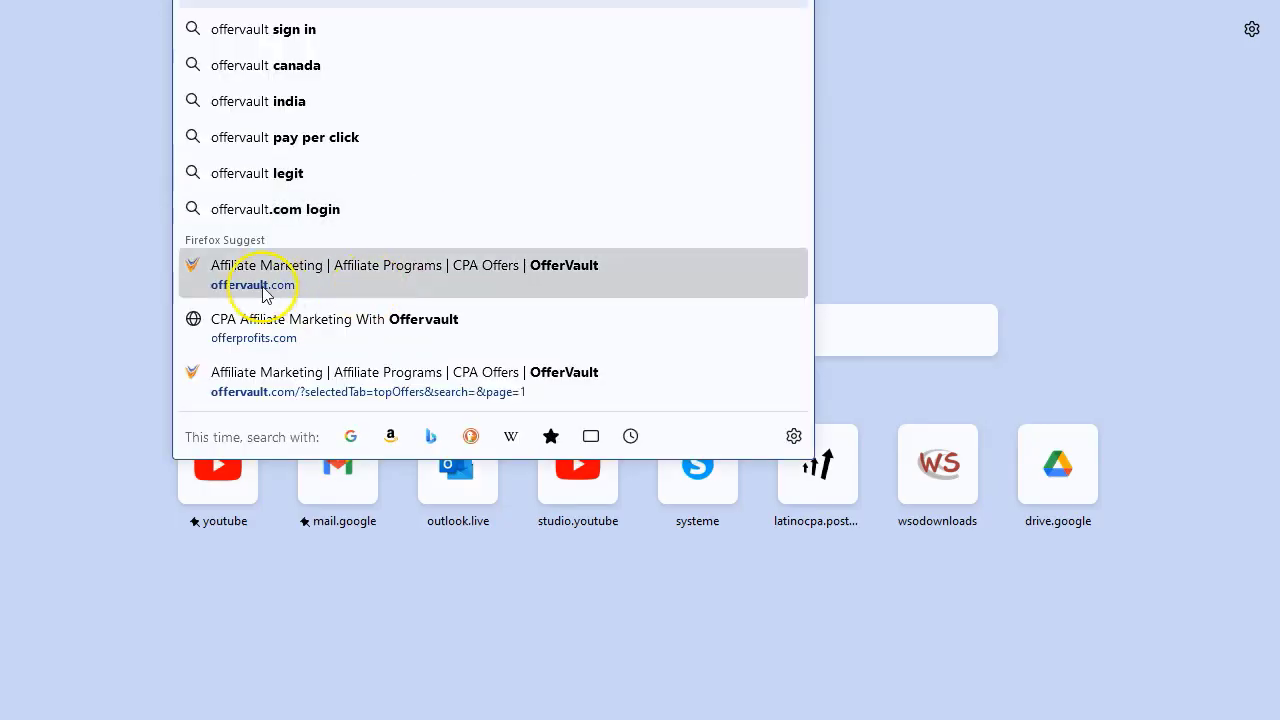
Go to OfferVault and search its offers for Adblock.
{"action": "left_click", "coordinate": [261, 279]}
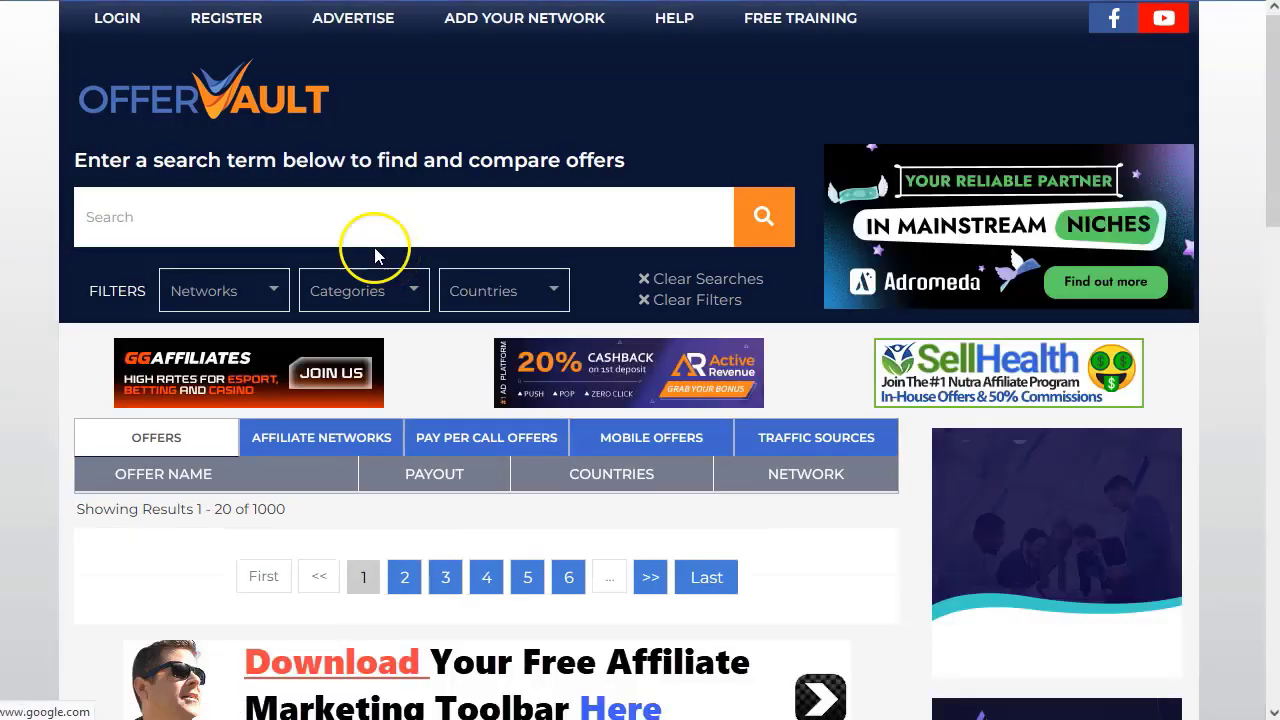
{"action": "left_click", "coordinate": [423, 214]}
{"action": "type", "text": "blocka"}
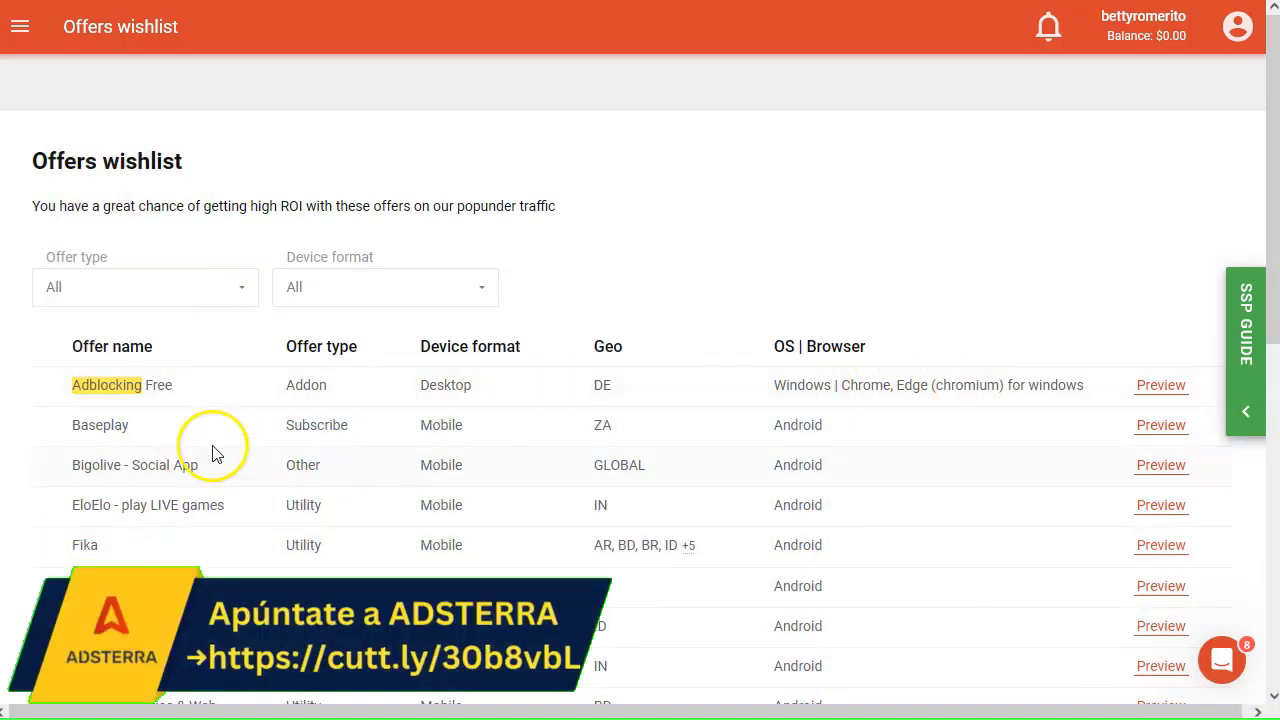
Switch back to the Adsterra offers wishlist, preview the Baseplay offer, and look through the other listed offers.
{"action": "left_click", "coordinate": [97, 430]}
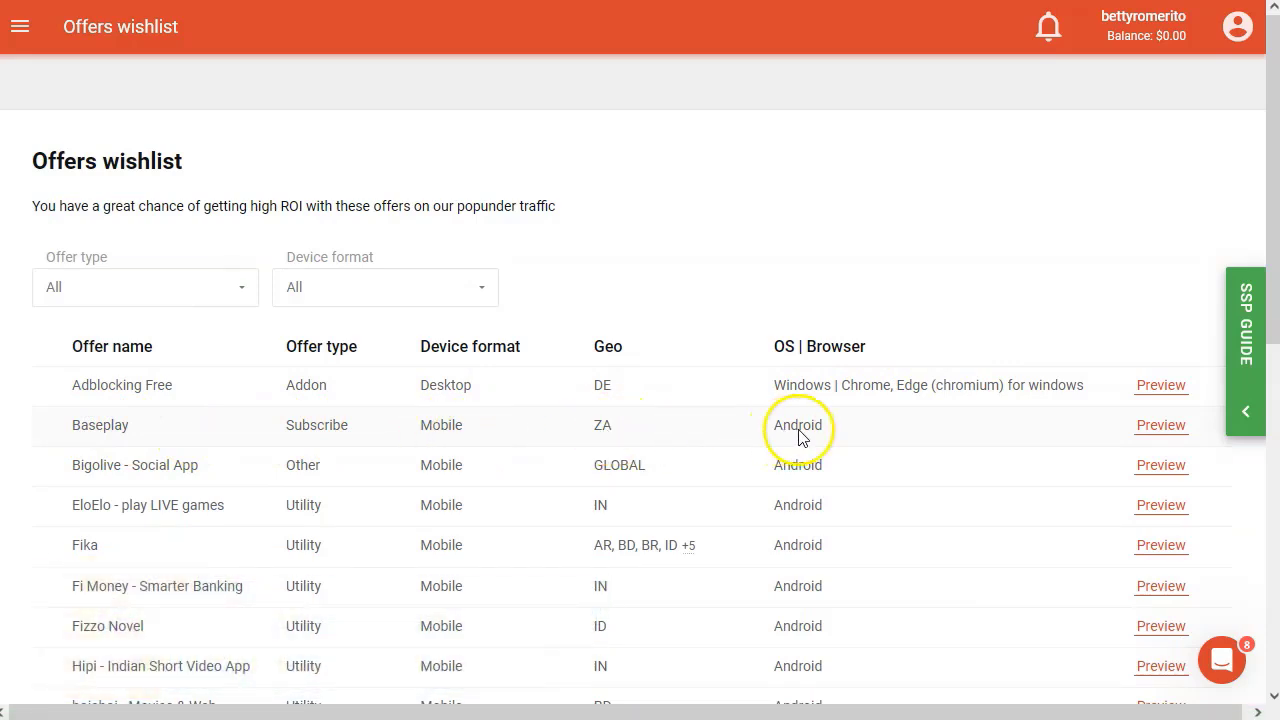
{"action": "left_click", "coordinate": [1168, 430]}
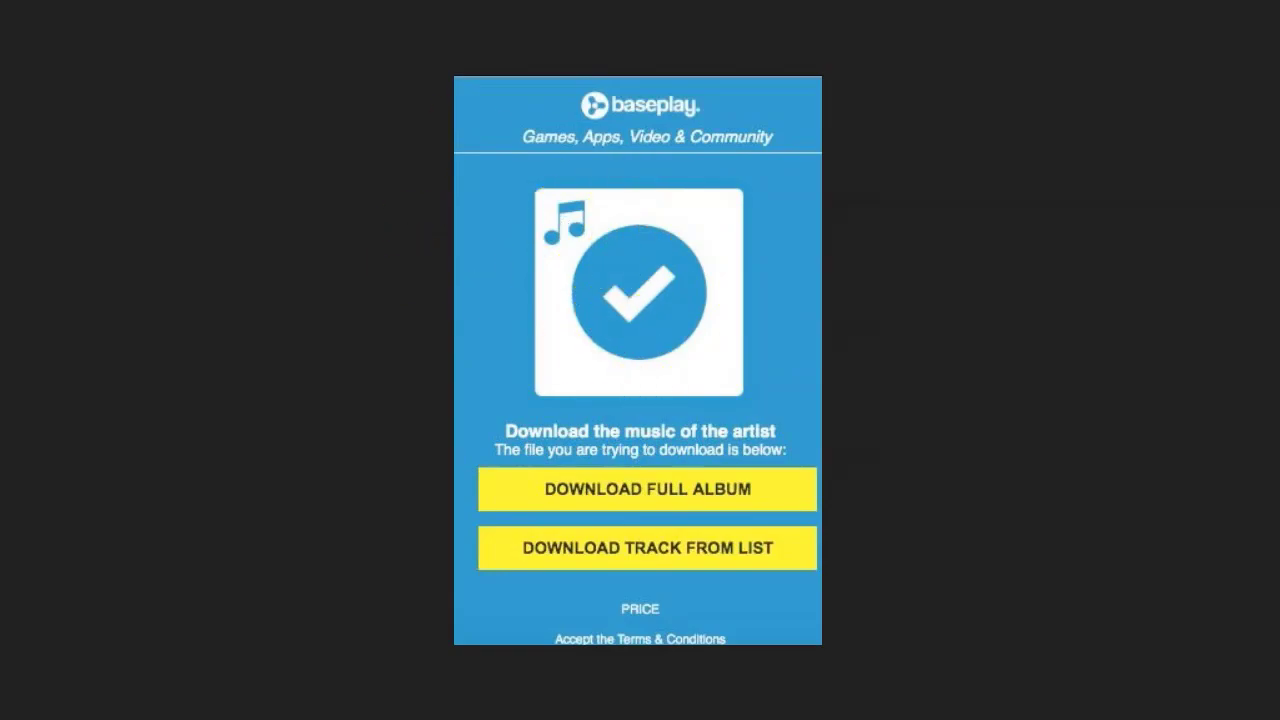
{"action": "left_click", "coordinate": [363, 106]}
{"action": "scroll", "coordinate": [230, 483], "scroll_direction": "down", "scroll_amount": 1}
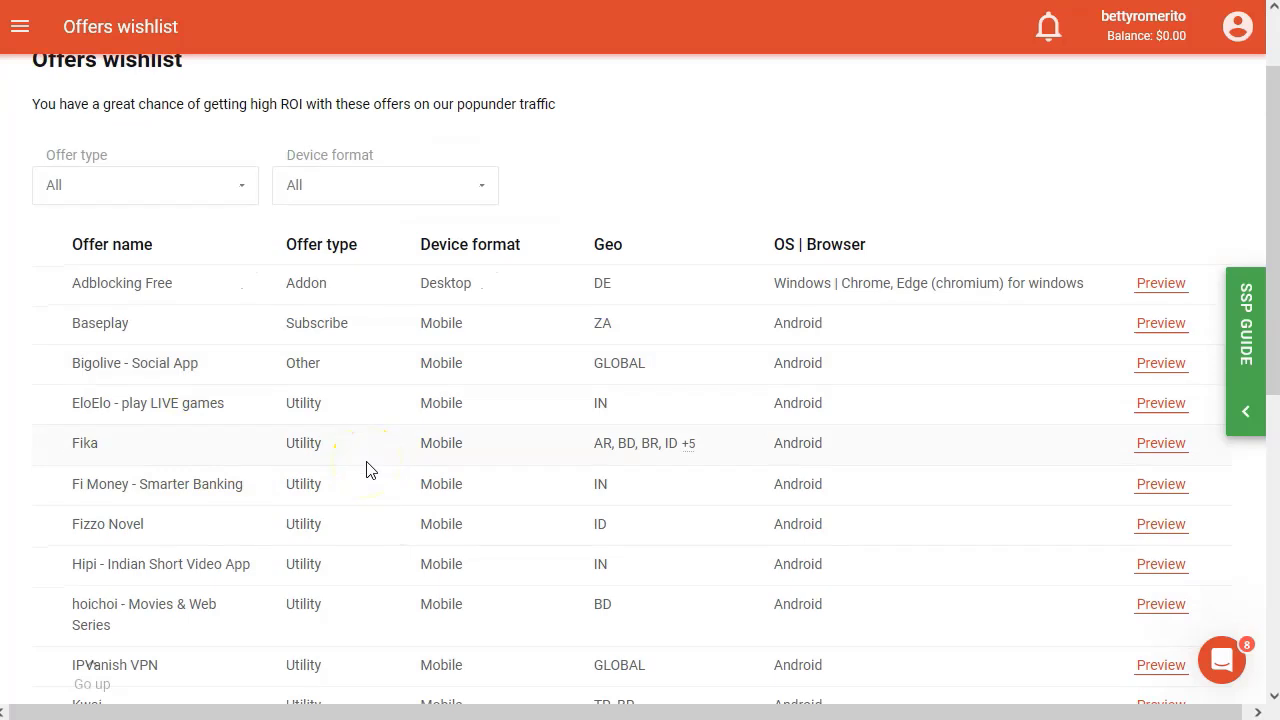
{"action": "scroll", "coordinate": [366, 470], "scroll_direction": "down", "scroll_amount": 1}
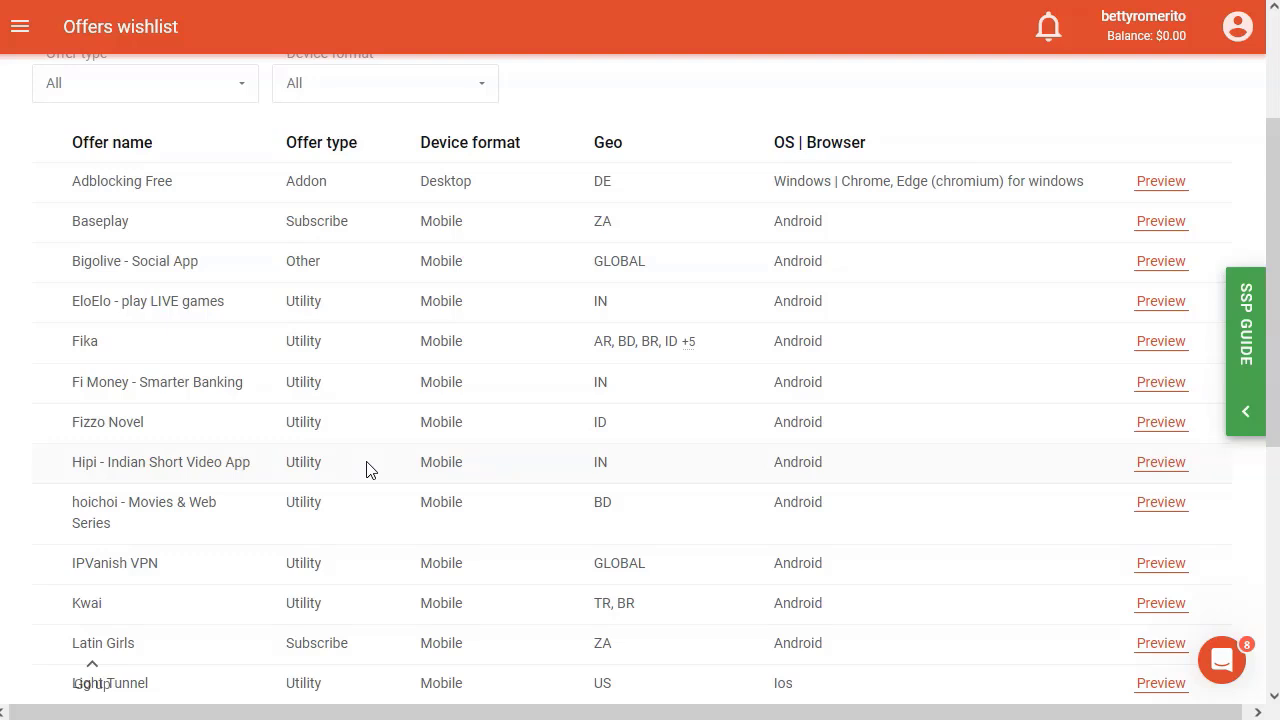
{"action": "scroll", "coordinate": [366, 471], "scroll_direction": "down", "scroll_amount": 1}
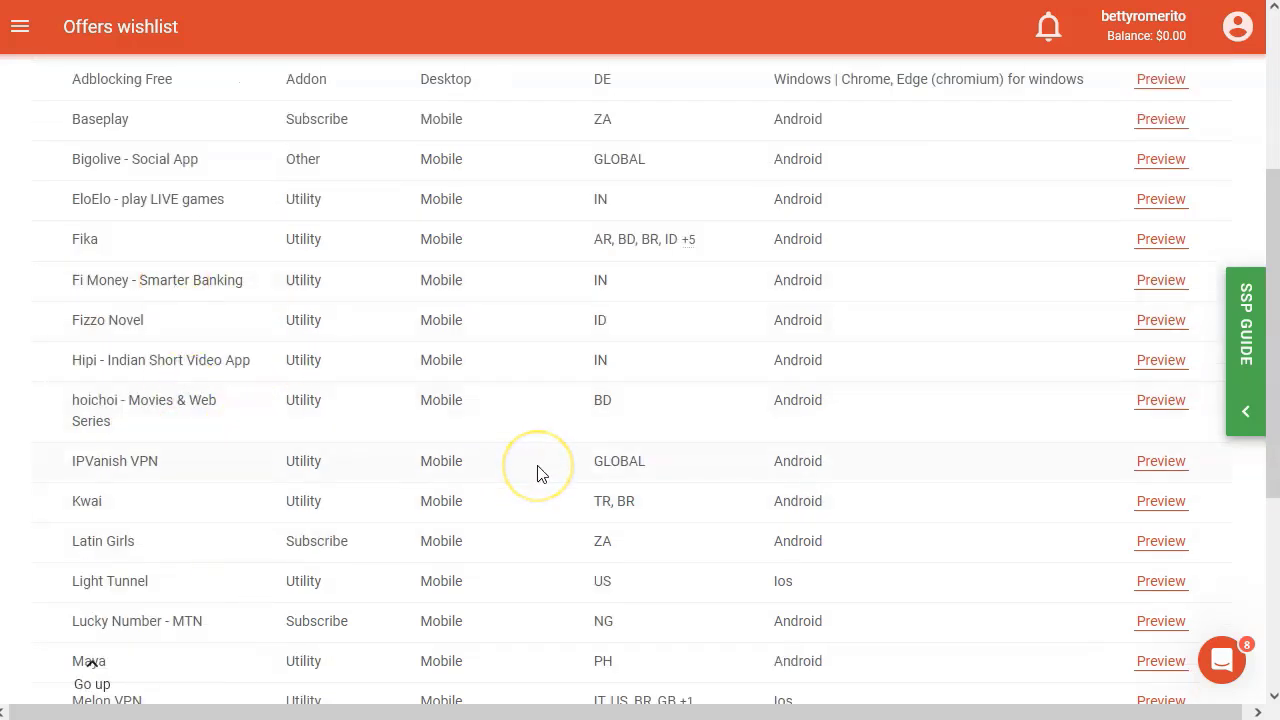
{"action": "scroll", "coordinate": [537, 473], "scroll_direction": "up", "scroll_amount": 1}
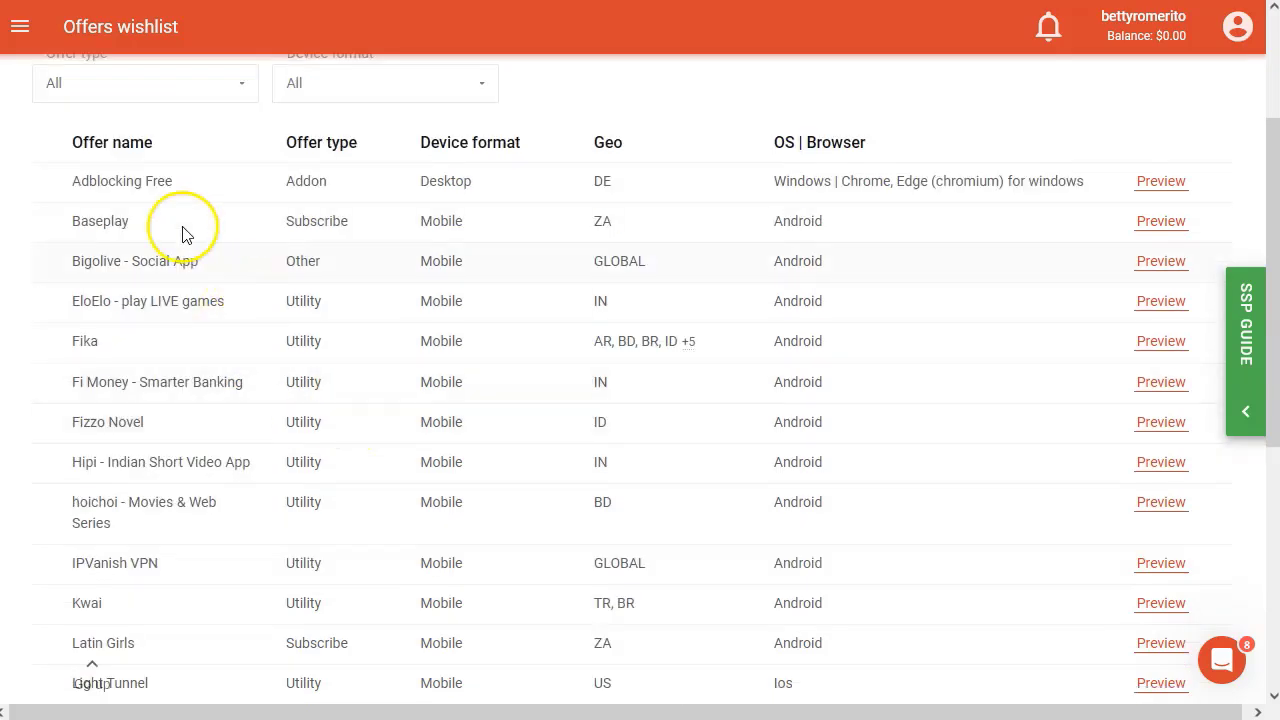
Open the traffic chart and check the impressions and recommended CPM for Mexico.
{"action": "left_click", "coordinate": [20, 27]}
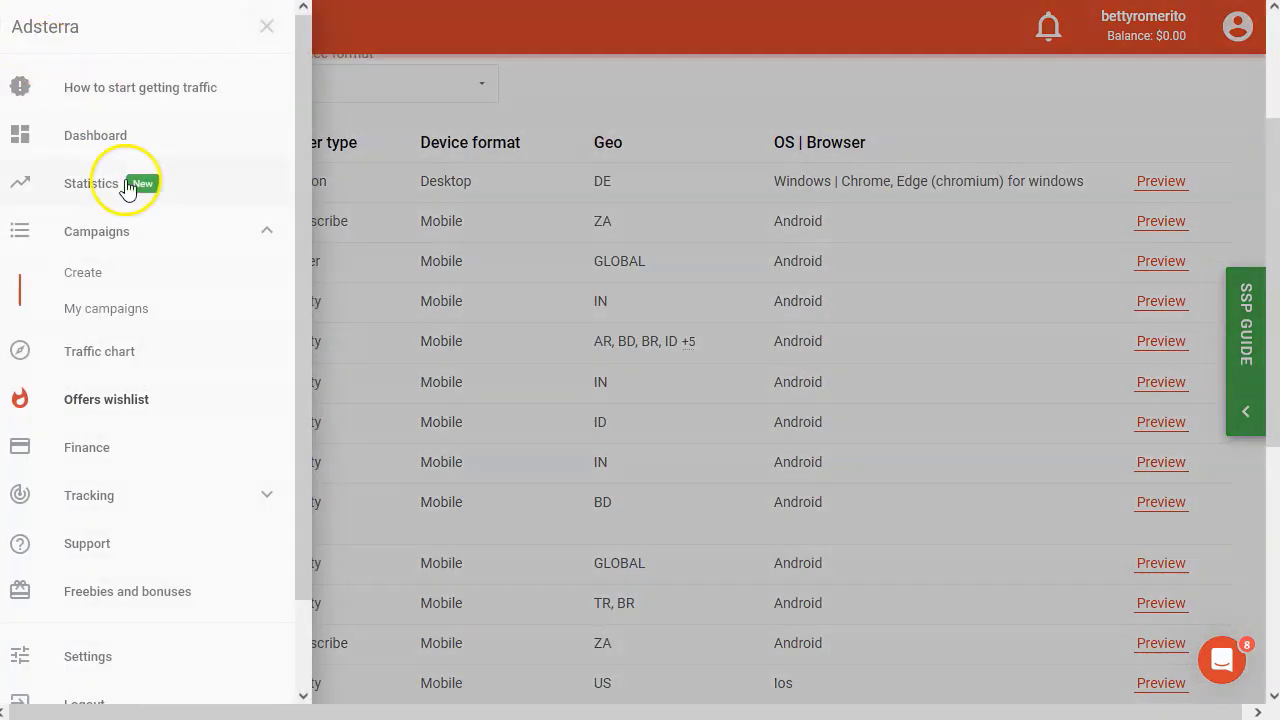
{"action": "left_click", "coordinate": [107, 356]}
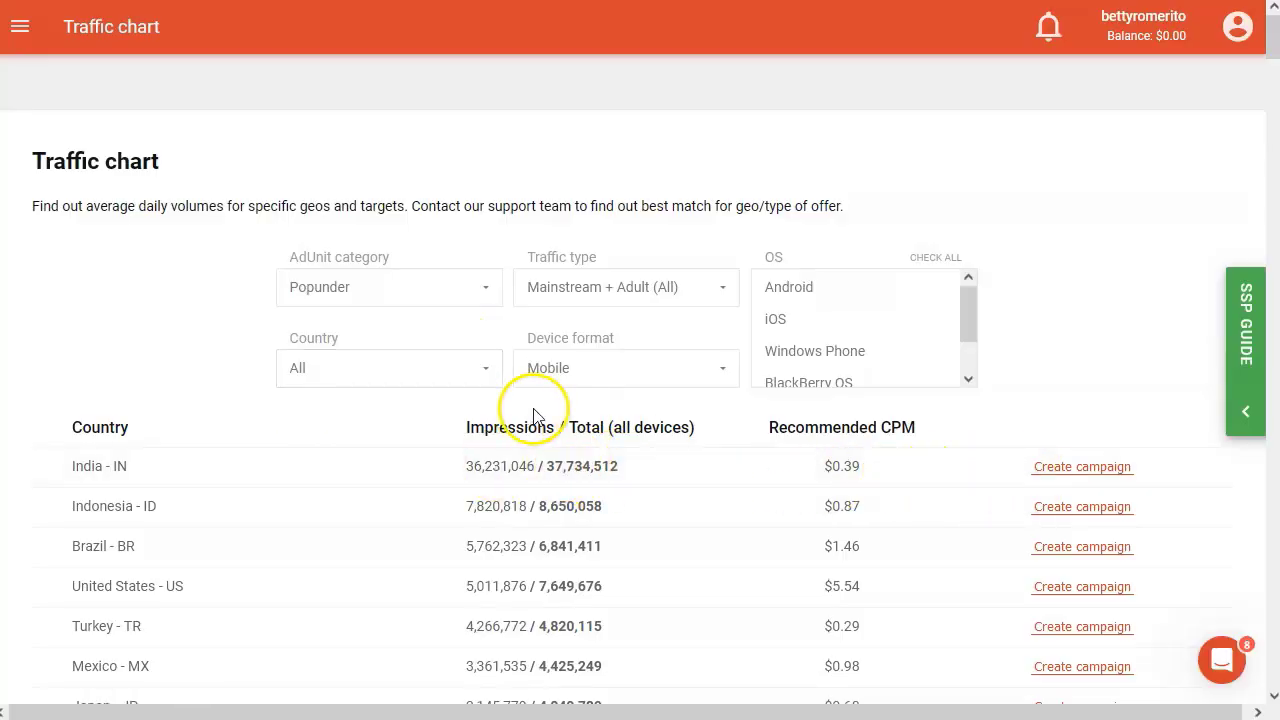
{"action": "scroll", "coordinate": [330, 487], "scroll_direction": "down", "scroll_amount": 3}
{"action": "scroll", "coordinate": [310, 487], "scroll_direction": "down", "scroll_amount": 2}
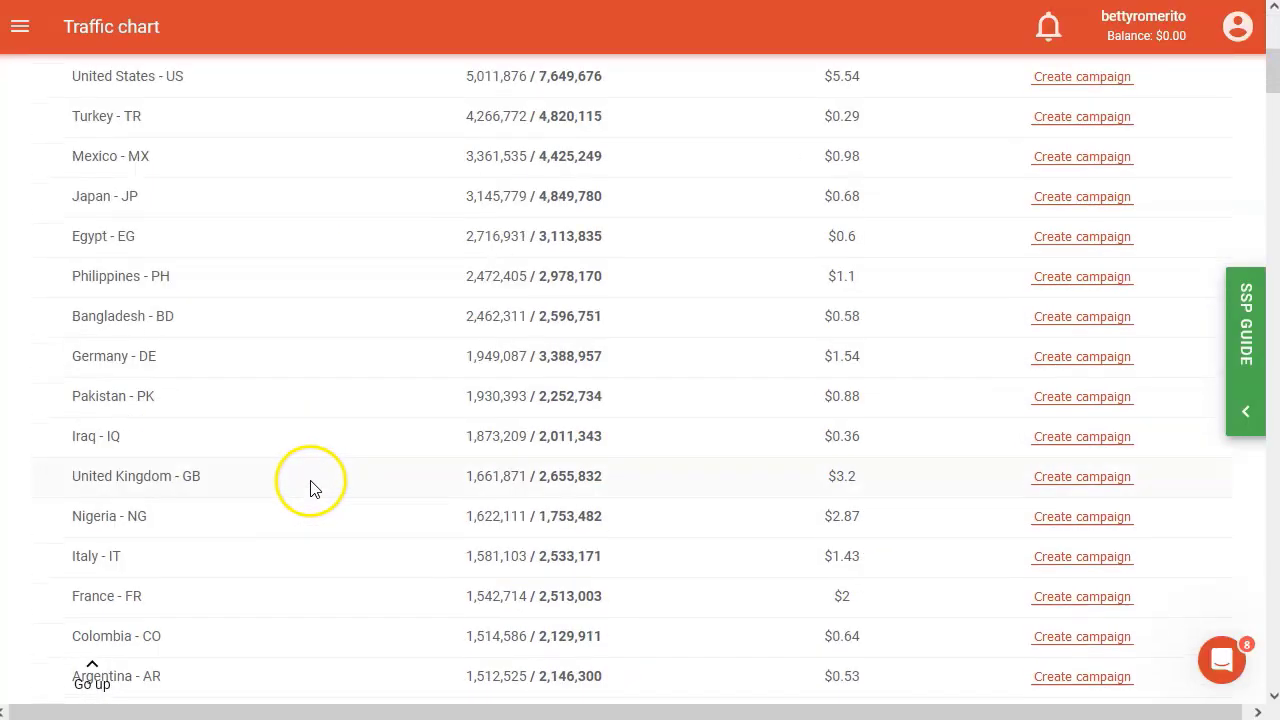
{"action": "scroll", "coordinate": [894, 243], "scroll_direction": "up", "scroll_amount": 3}
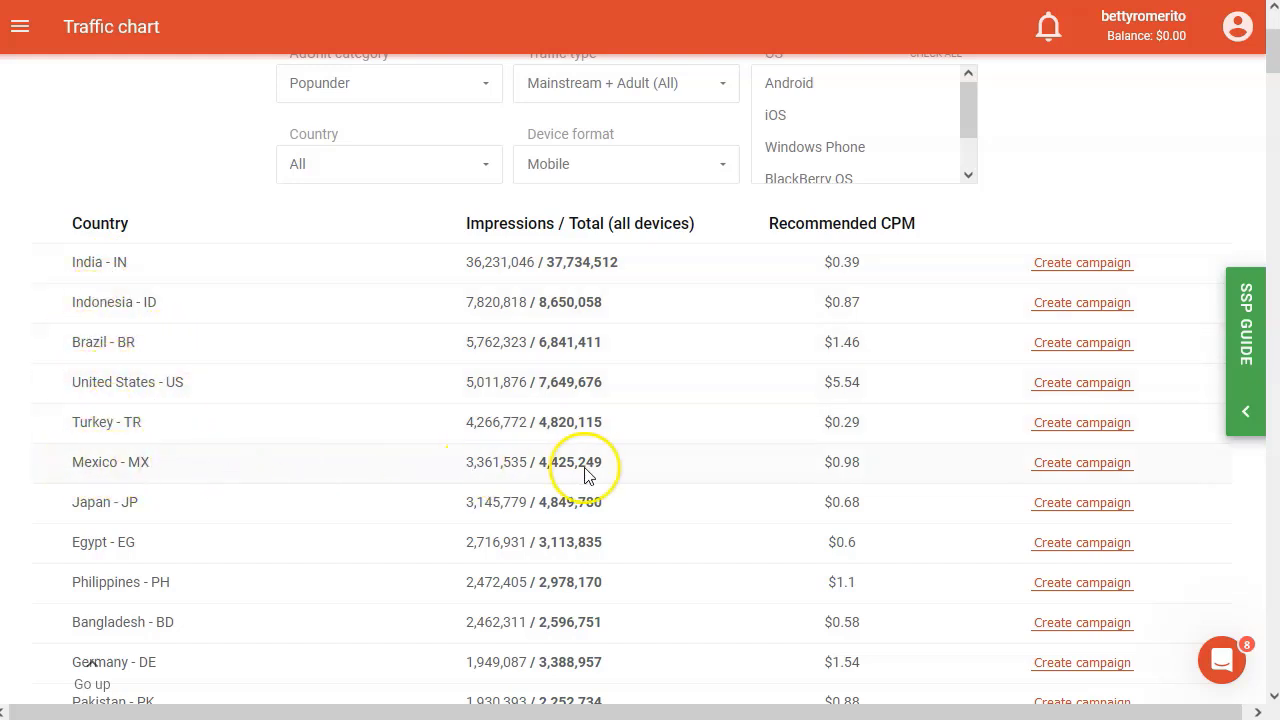
{"action": "left_click", "coordinate": [870, 470]}
{"action": "left_click", "coordinate": [883, 466]}
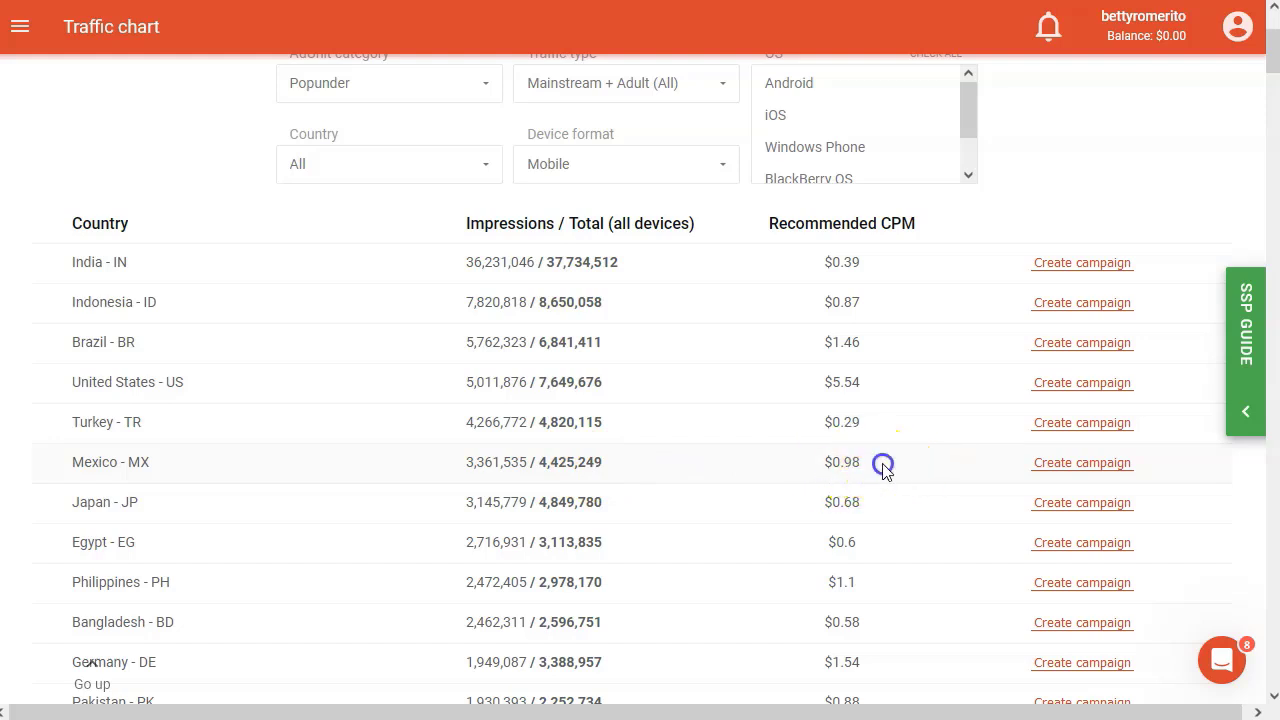
Look through the impressions and recommended CPM of the other countries in the traffic chart.
{"action": "scroll", "coordinate": [880, 470], "scroll_direction": "down", "scroll_amount": 1}
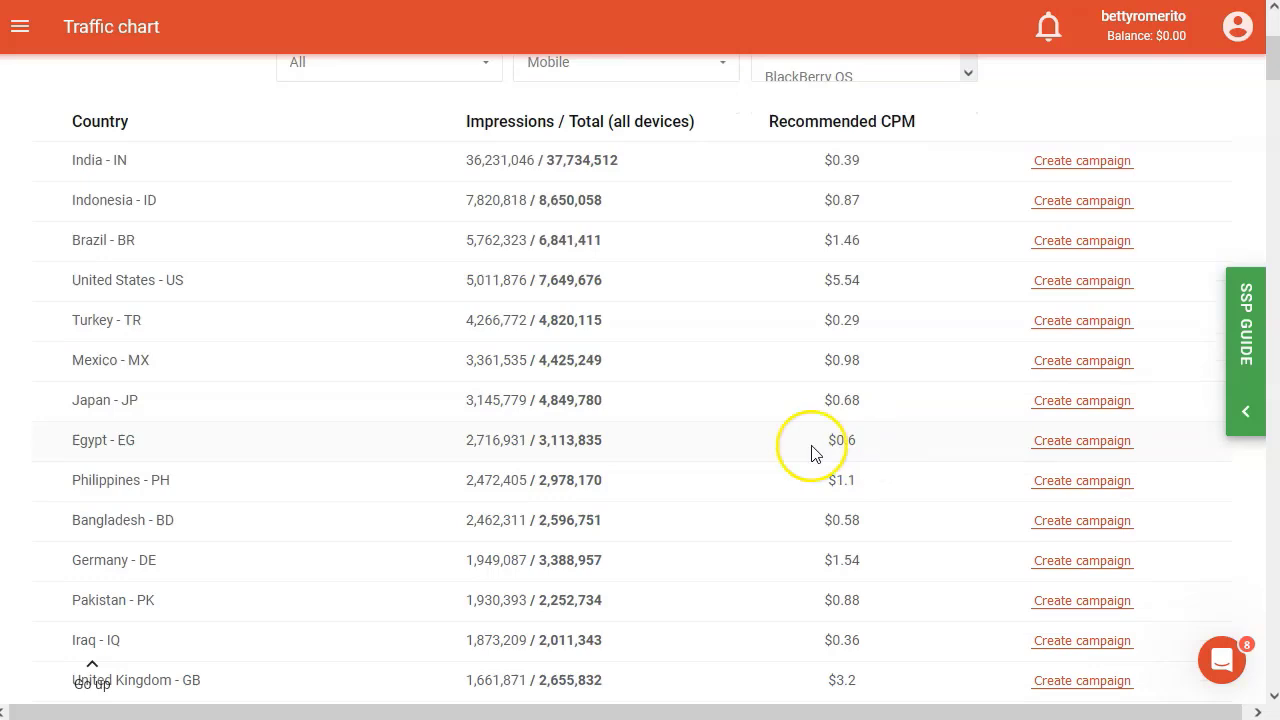
{"action": "scroll", "coordinate": [208, 470], "scroll_direction": "down", "scroll_amount": 5}
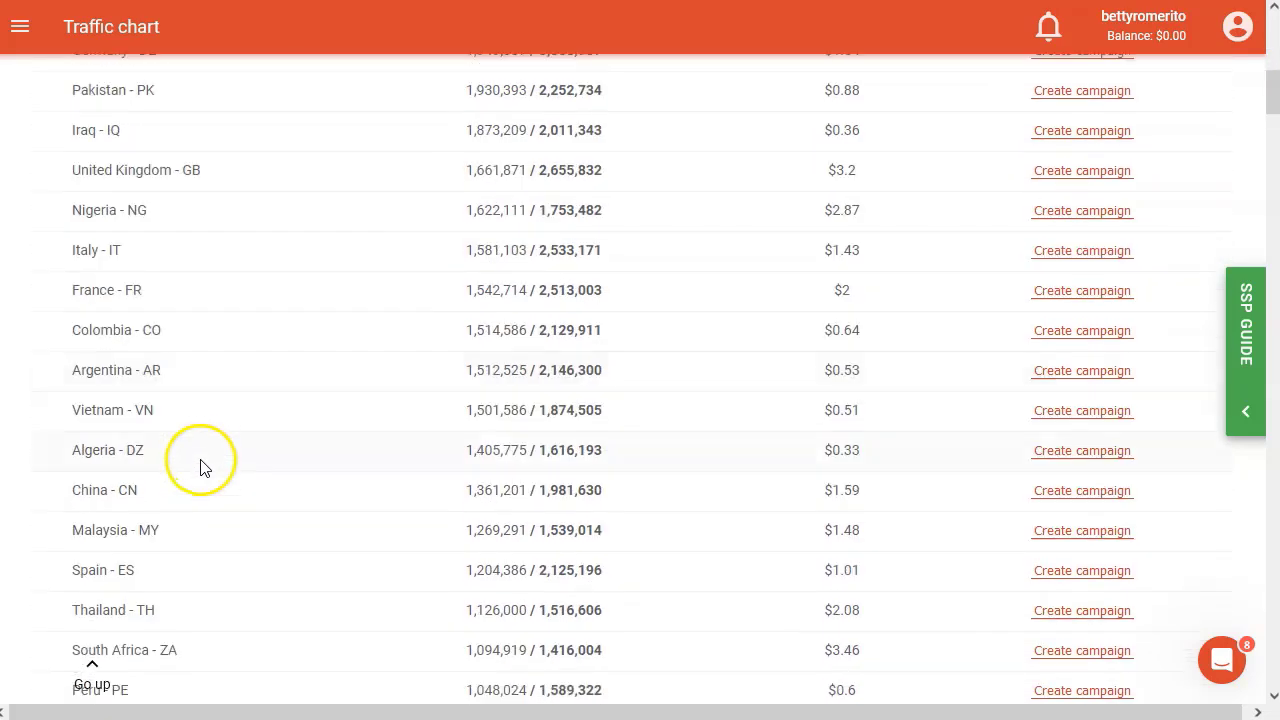
{"action": "scroll", "coordinate": [300, 485], "scroll_direction": "down", "scroll_amount": 3}
{"action": "scroll", "coordinate": [392, 502], "scroll_direction": "down", "scroll_amount": 2}
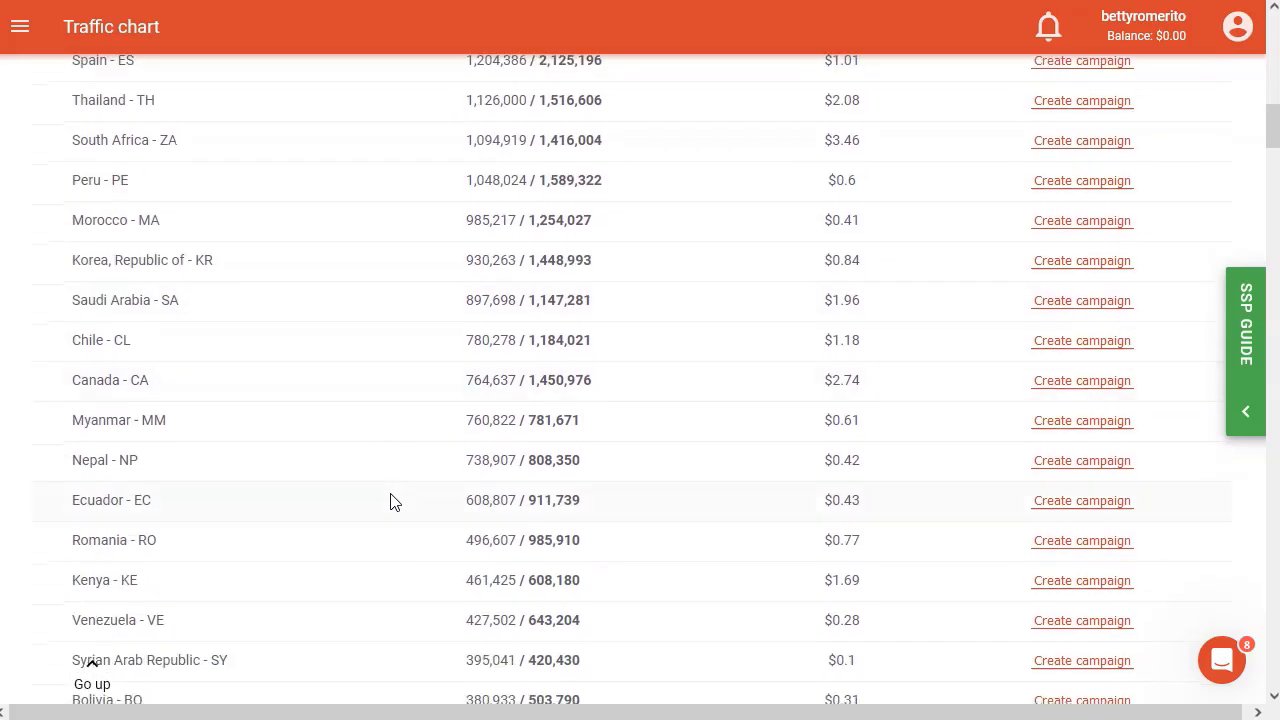
{"action": "scroll", "coordinate": [392, 502], "scroll_direction": "down", "scroll_amount": 2}
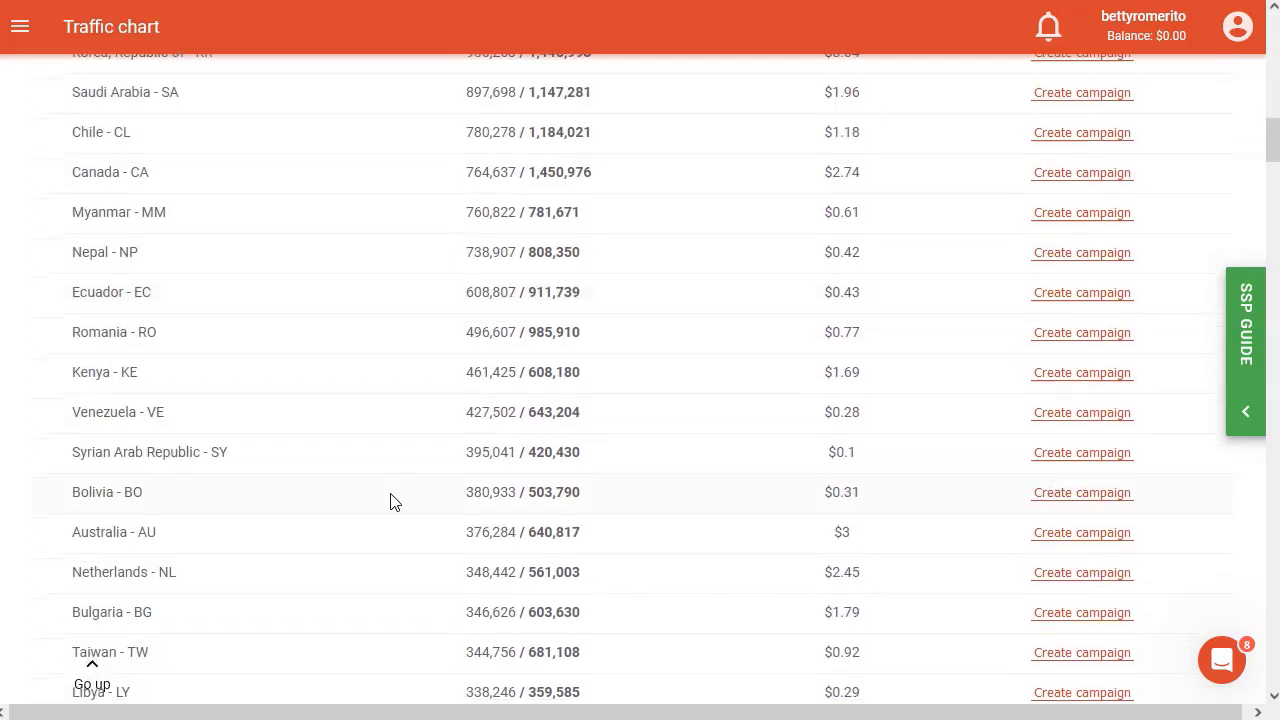
{"action": "scroll", "coordinate": [392, 502], "scroll_direction": "down", "scroll_amount": 2}
Filter the traffic chart to the Social bar ad unit, Mainstream traffic and Android, and review the recommended CPM by country.
{"action": "scroll", "coordinate": [125, 296], "scroll_direction": "up", "scroll_amount": 10}
{"action": "left_click", "coordinate": [368, 281]}
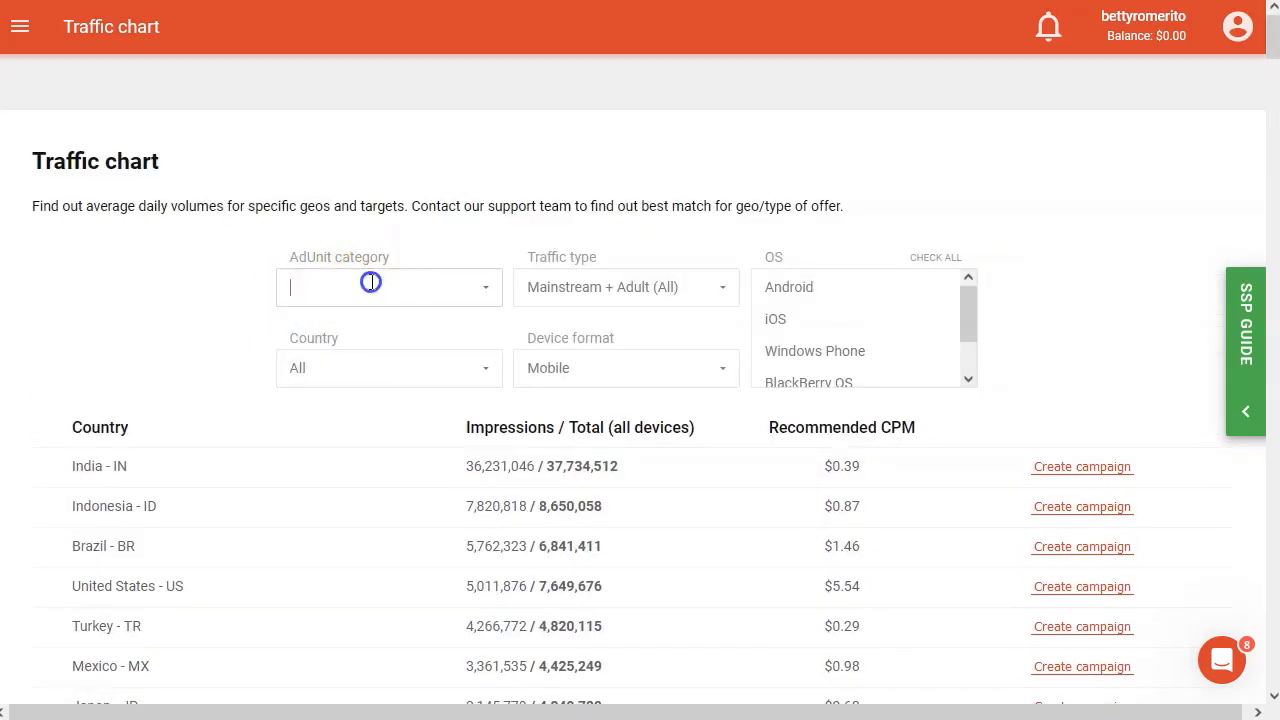
{"action": "left_click", "coordinate": [334, 366]}
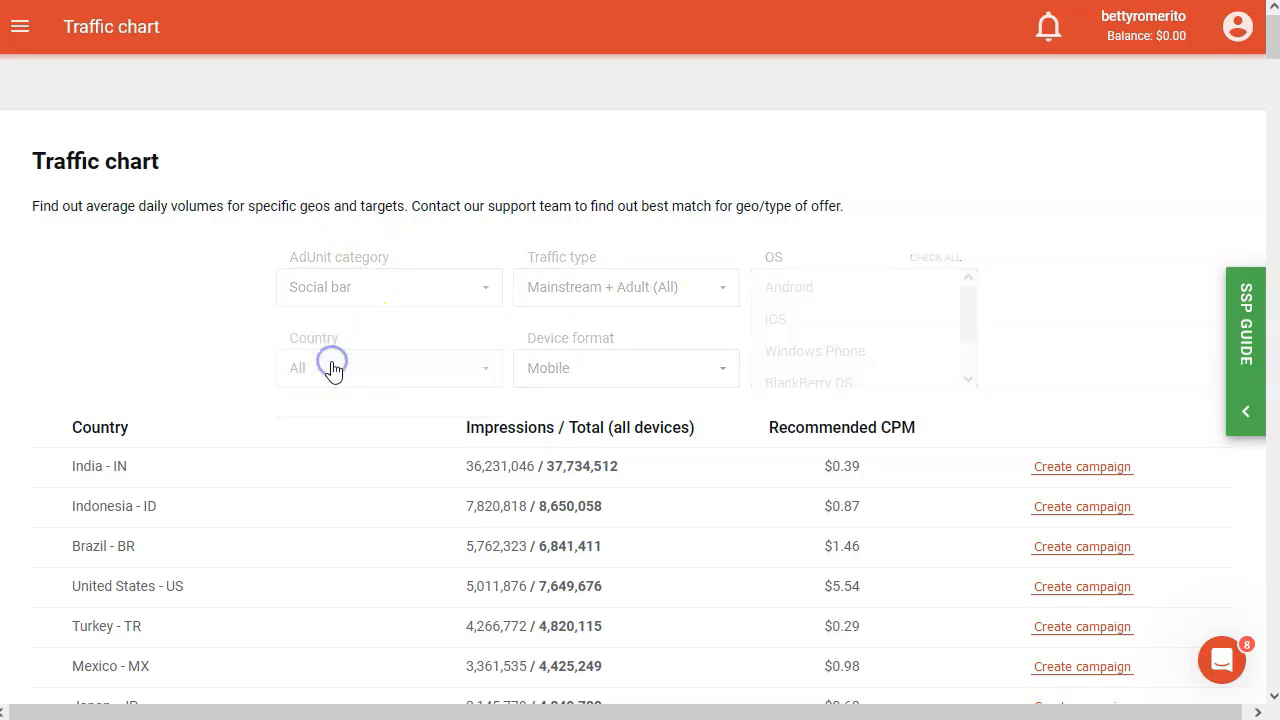
{"action": "left_click", "coordinate": [691, 290]}
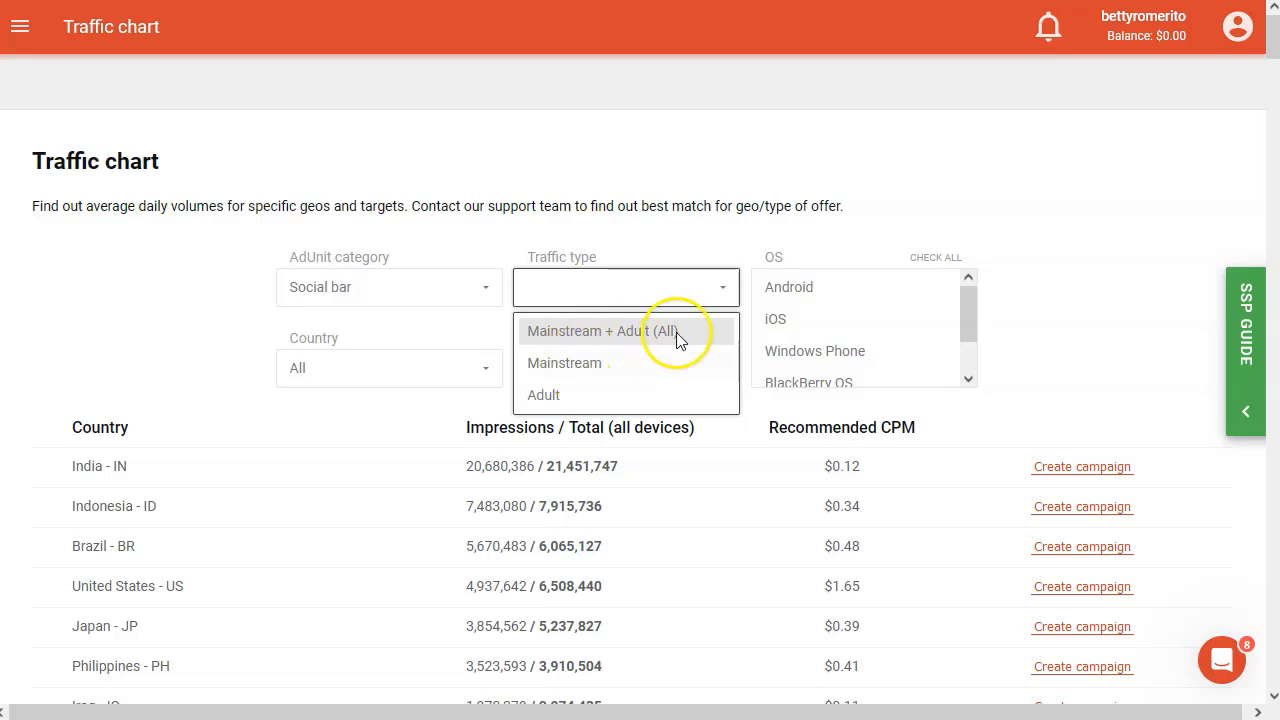
{"action": "left_click", "coordinate": [568, 364]}
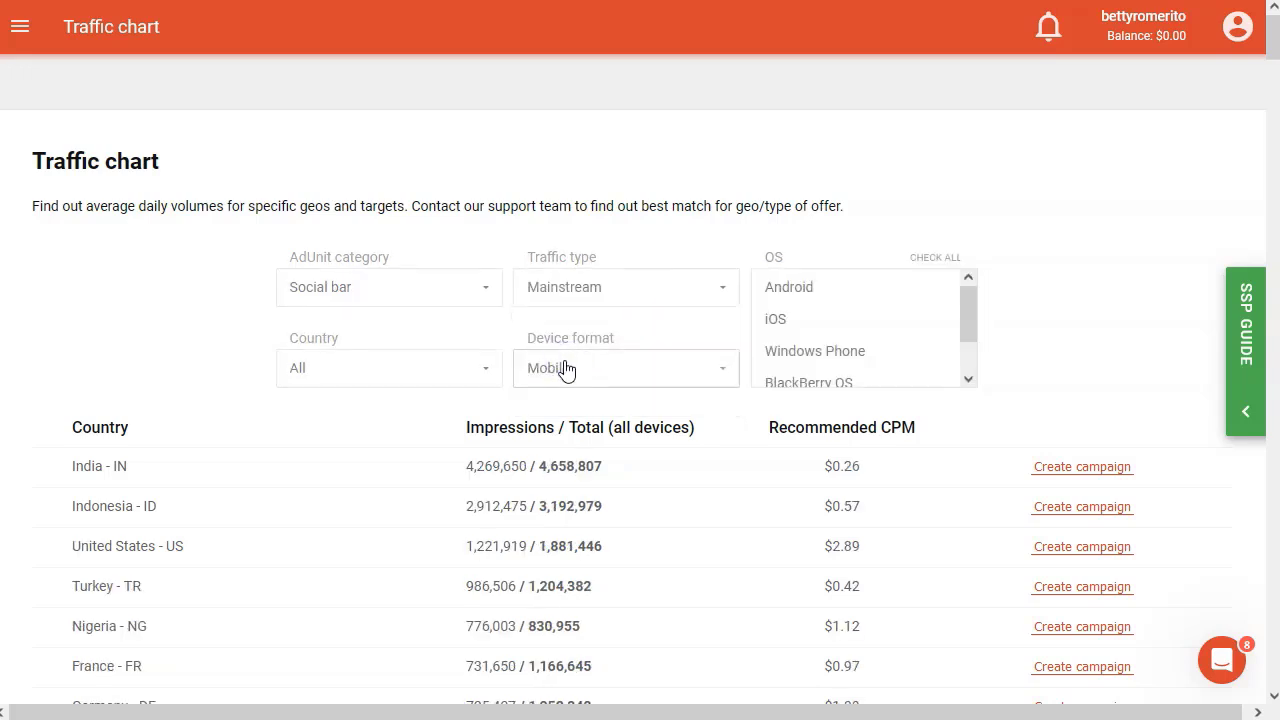
{"action": "left_click", "coordinate": [789, 287]}
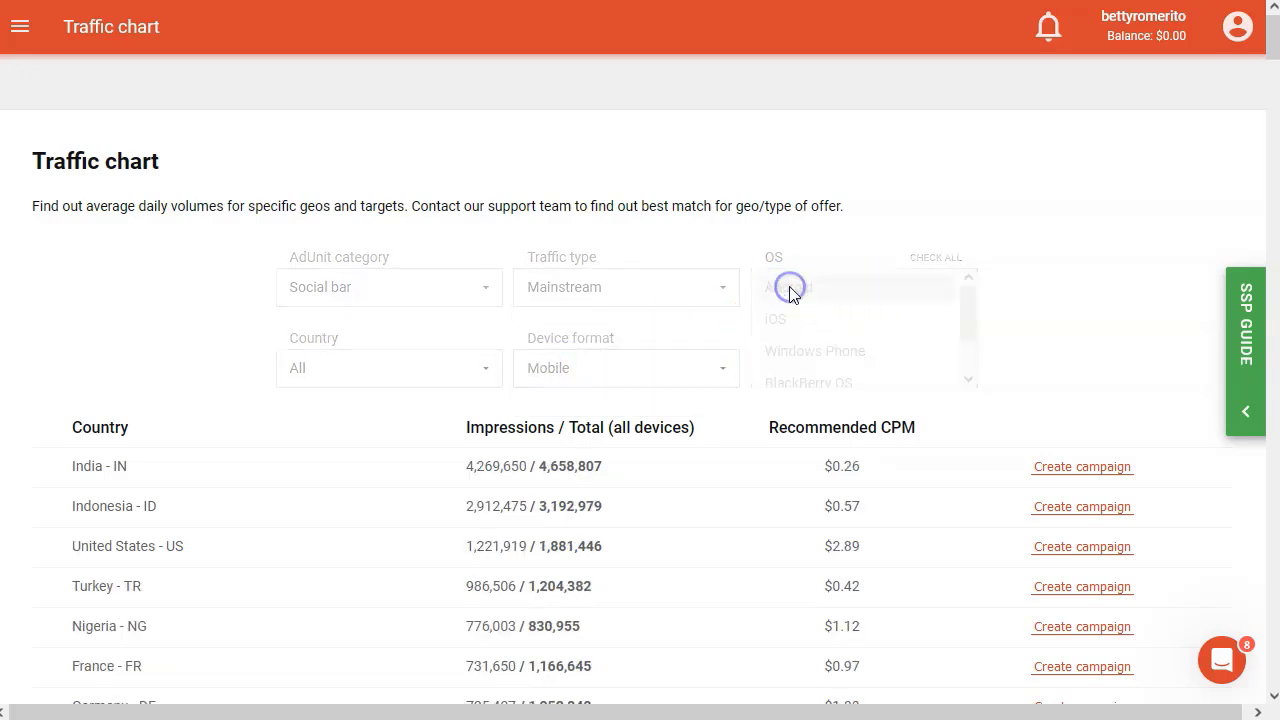
{"action": "scroll", "coordinate": [545, 350], "scroll_direction": "down", "scroll_amount": 2}
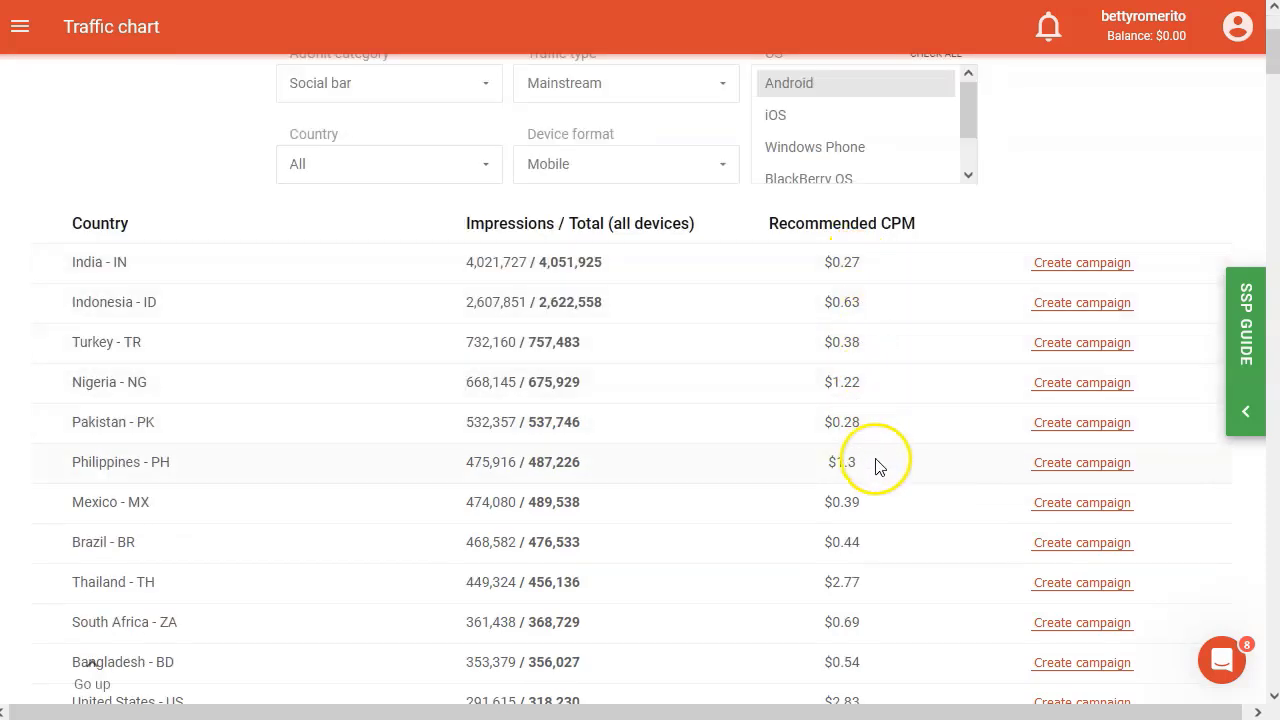
{"action": "scroll", "coordinate": [875, 420], "scroll_direction": "down", "scroll_amount": 1}
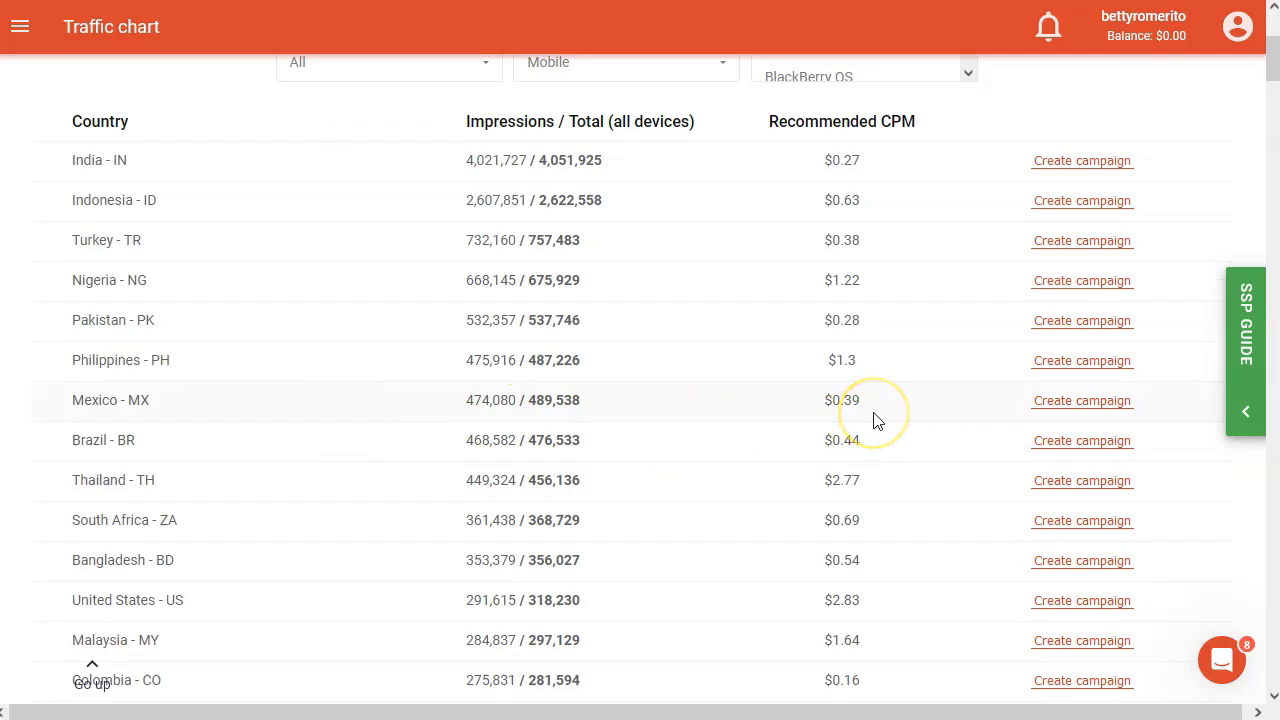
{"action": "scroll", "coordinate": [875, 420], "scroll_direction": "up", "scroll_amount": 3}
{"action": "scroll", "coordinate": [666, 500], "scroll_direction": "down", "scroll_amount": 1}
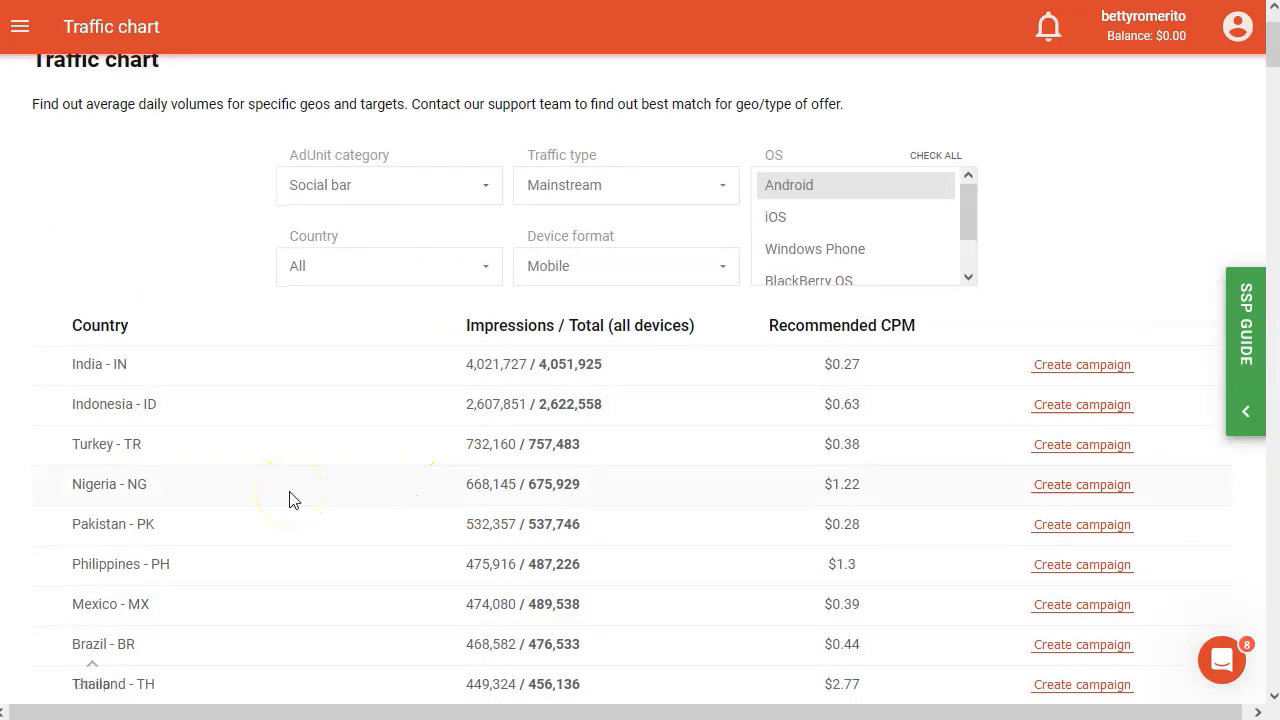
{"action": "scroll", "coordinate": [293, 500], "scroll_direction": "up", "scroll_amount": 1}
Return from the traffic chart to the offers wishlist.
{"action": "left_click", "coordinate": [20, 26]}
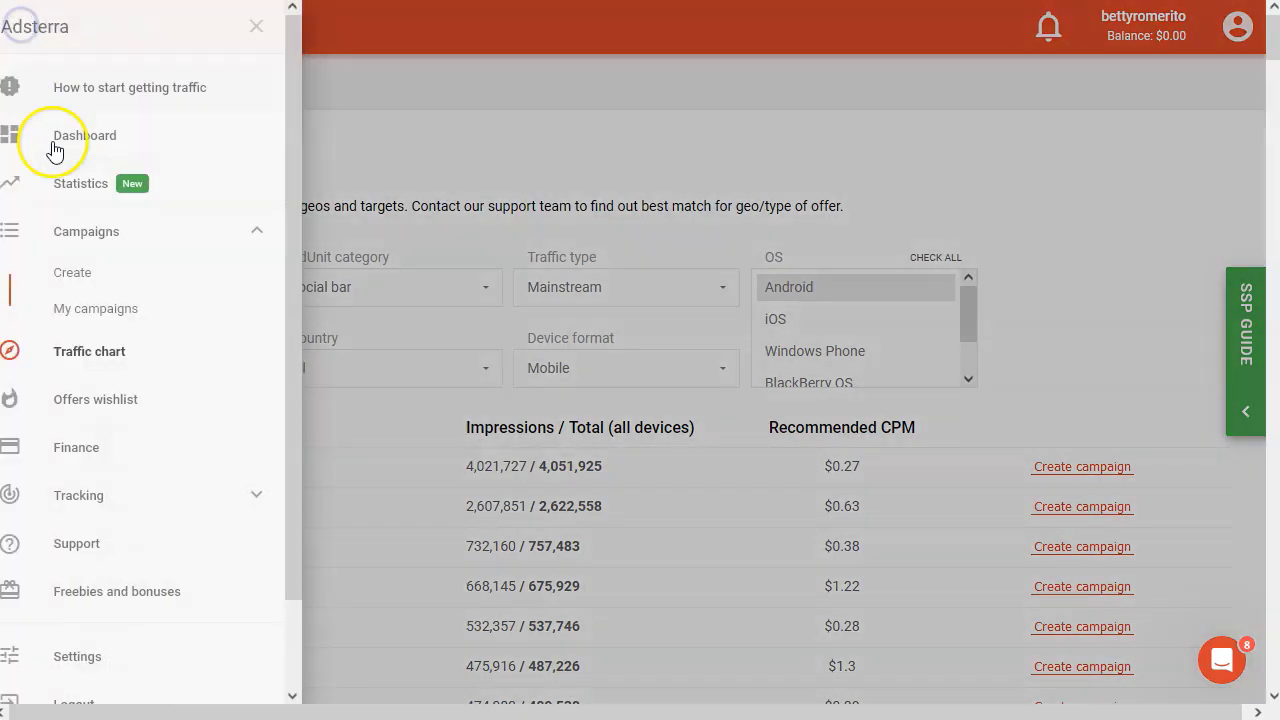
{"action": "left_click", "coordinate": [114, 402]}
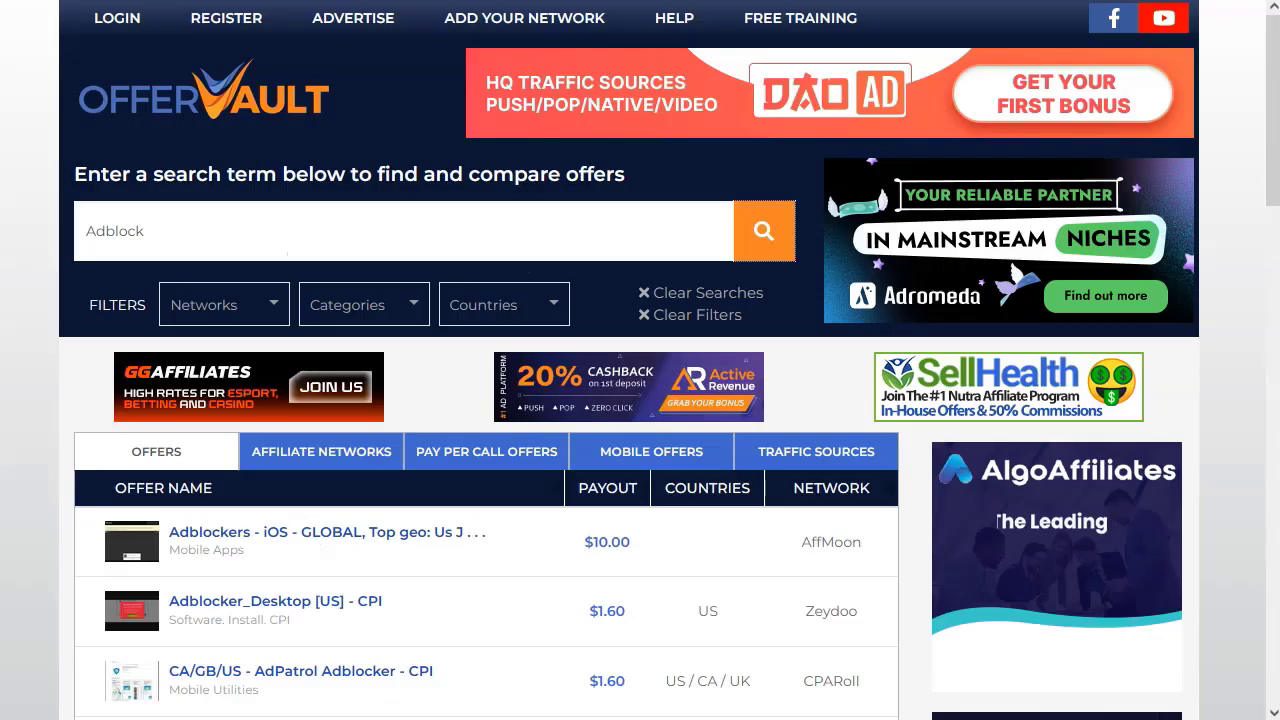
Switch to the OfferVault Adblock results and open the Adblockers iOS GLOBAL offer to examine its payout, network and other details.
{"action": "scroll", "coordinate": [557, 414], "scroll_direction": "down", "scroll_amount": 5}
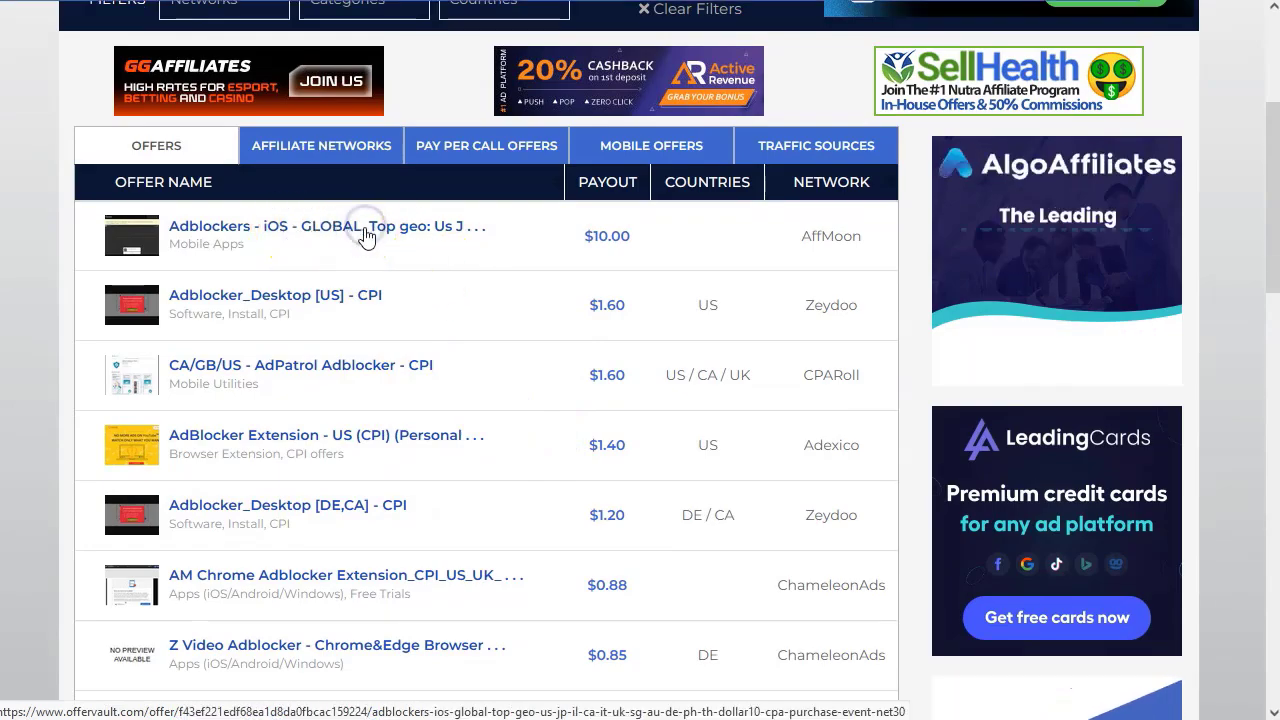
{"action": "left_click", "coordinate": [444, 236]}
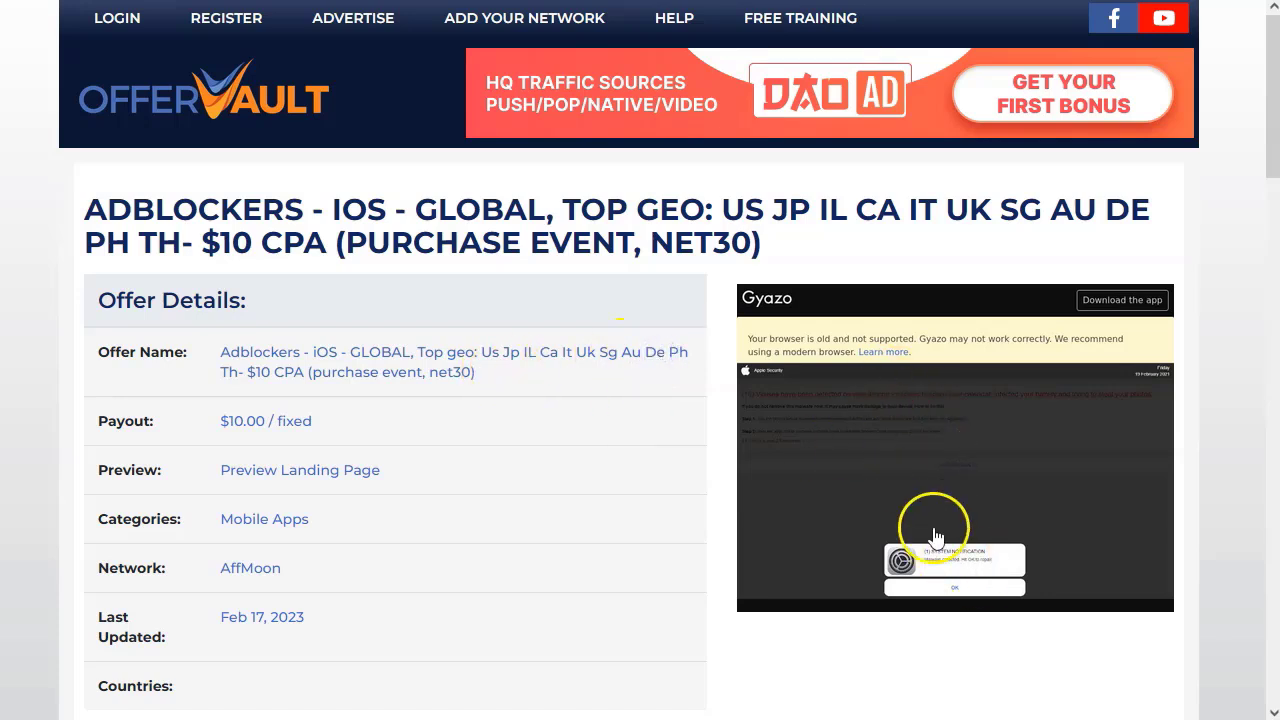
{"action": "scroll", "coordinate": [322, 422], "scroll_direction": "down", "scroll_amount": 1}
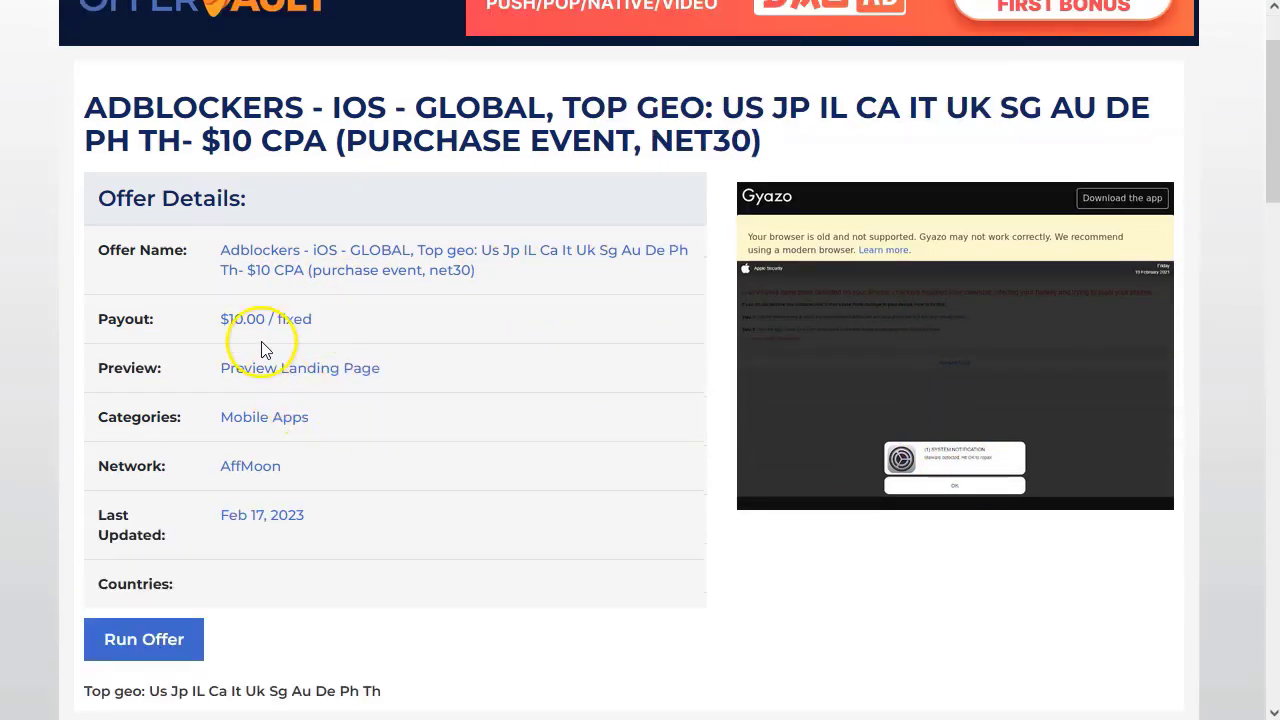
Preview the landing page of the Adblockers iOS GLOBAL offer and leave the preview.
{"action": "left_click", "coordinate": [281, 369]}
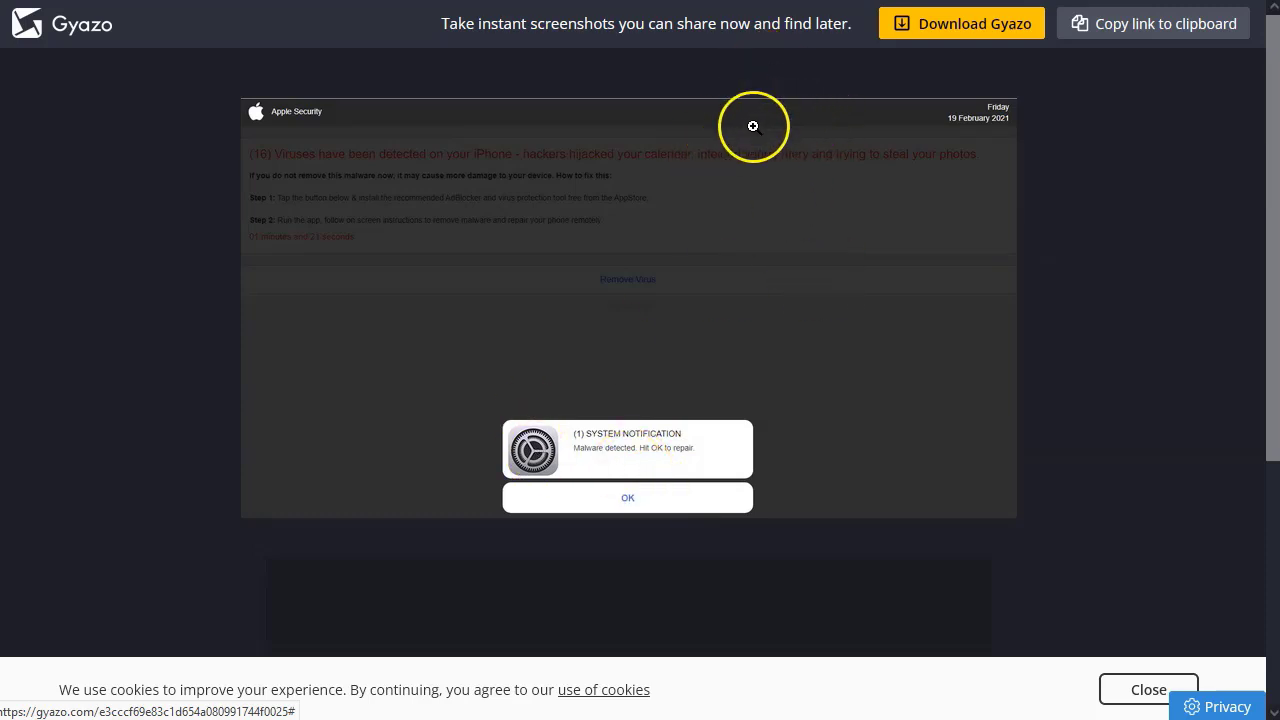
{"action": "key", "text": "alt+Left"}
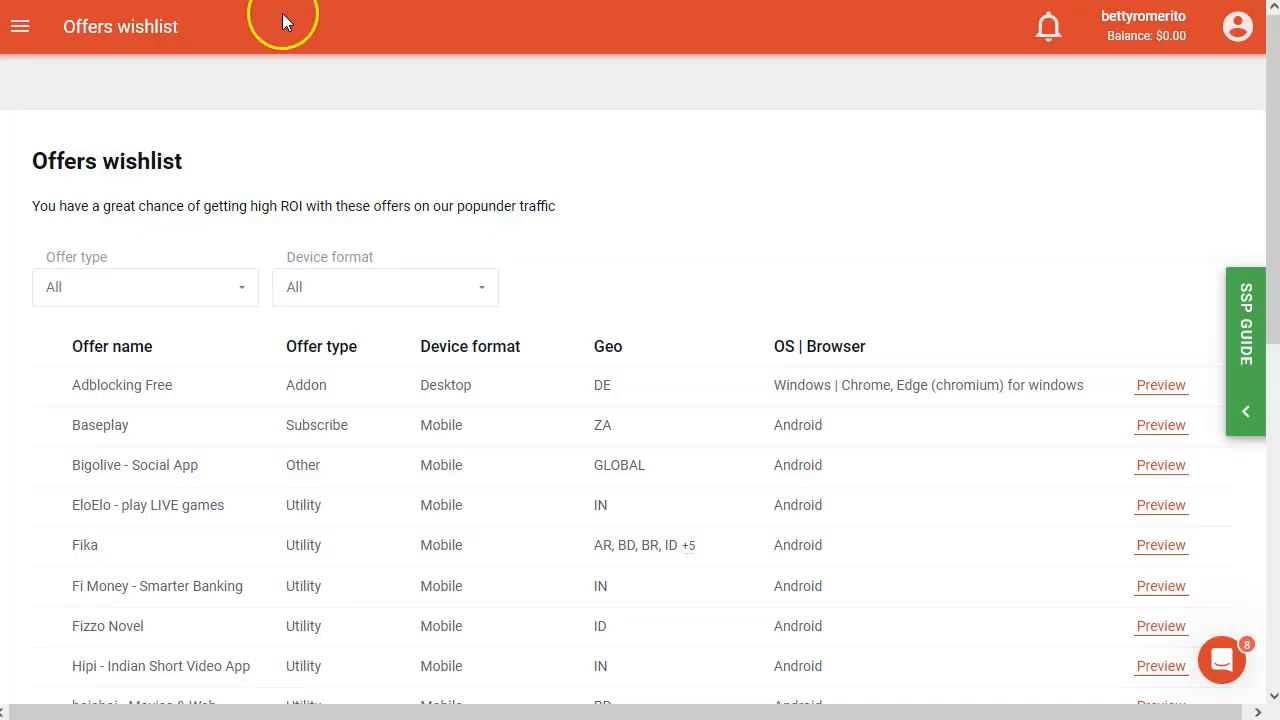
Start creating a new campaign in the Adsterra advertiser account.
{"action": "left_click", "coordinate": [24, 26]}
{"action": "left_click", "coordinate": [100, 232]}
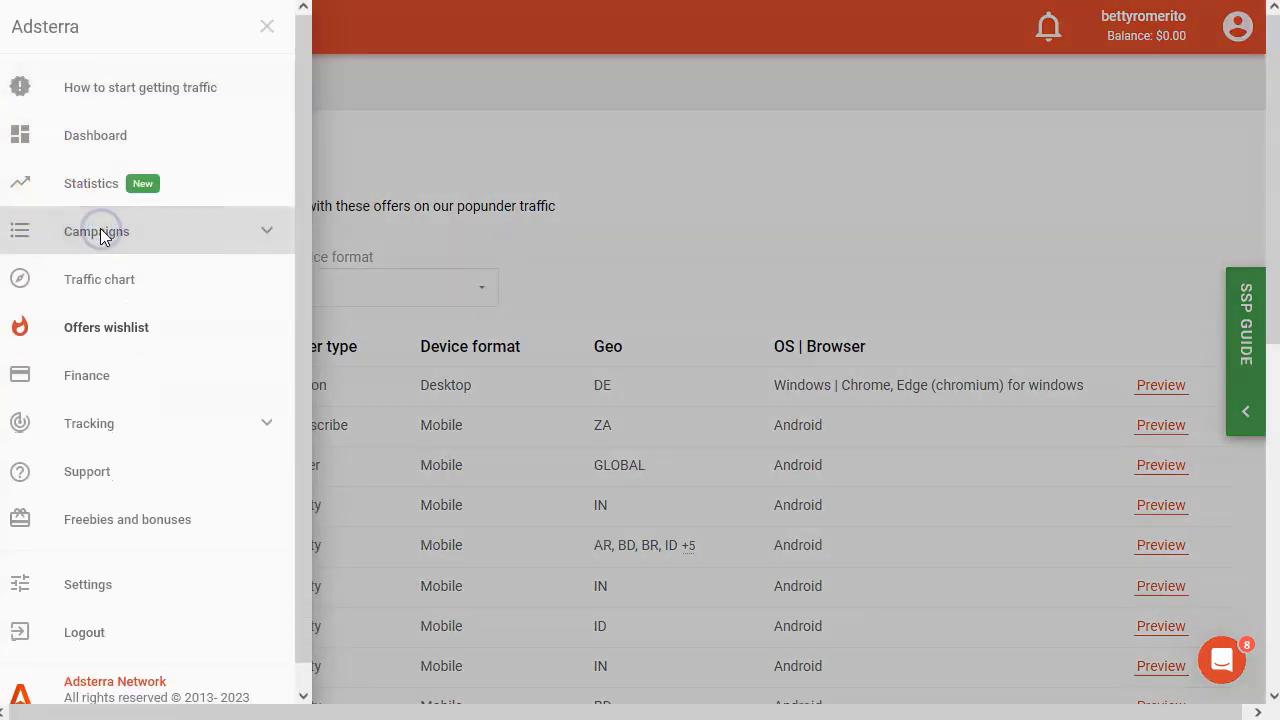
{"action": "left_click", "coordinate": [100, 231]}
{"action": "left_click", "coordinate": [90, 276]}
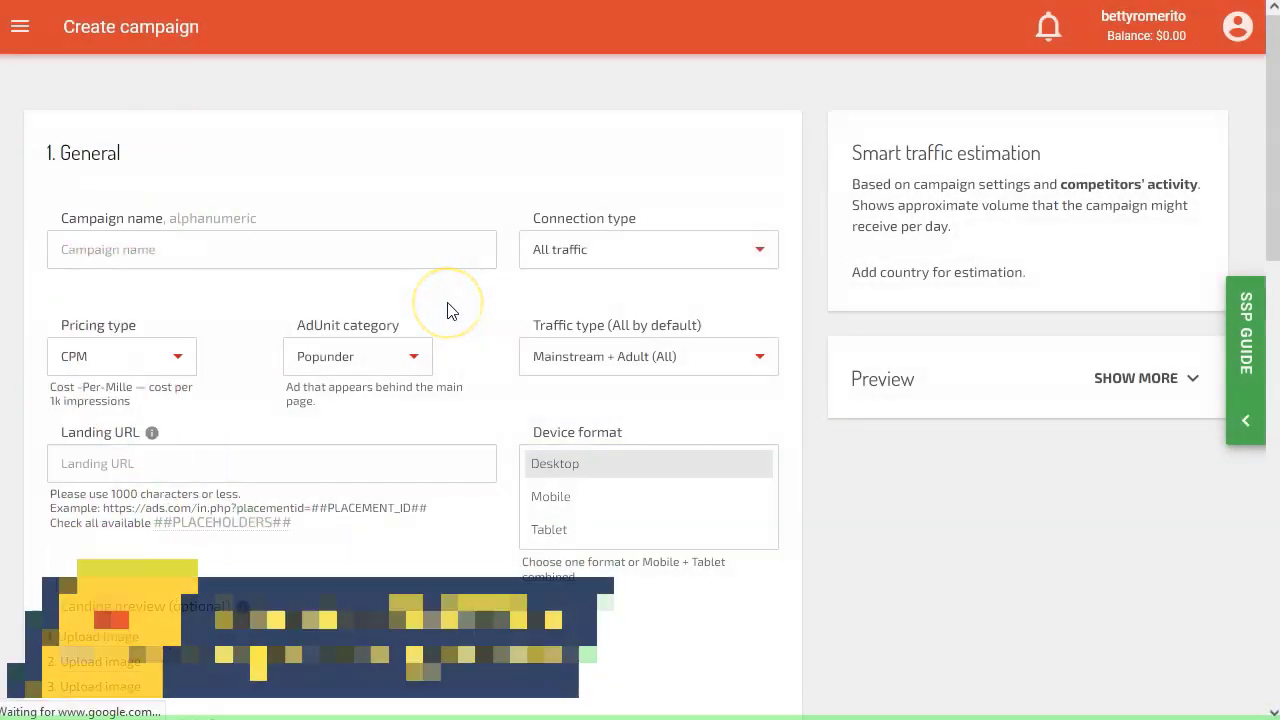
Name the campaign adblok-de-feb and set the connection type to All traffic.
{"action": "left_click", "coordinate": [265, 250]}
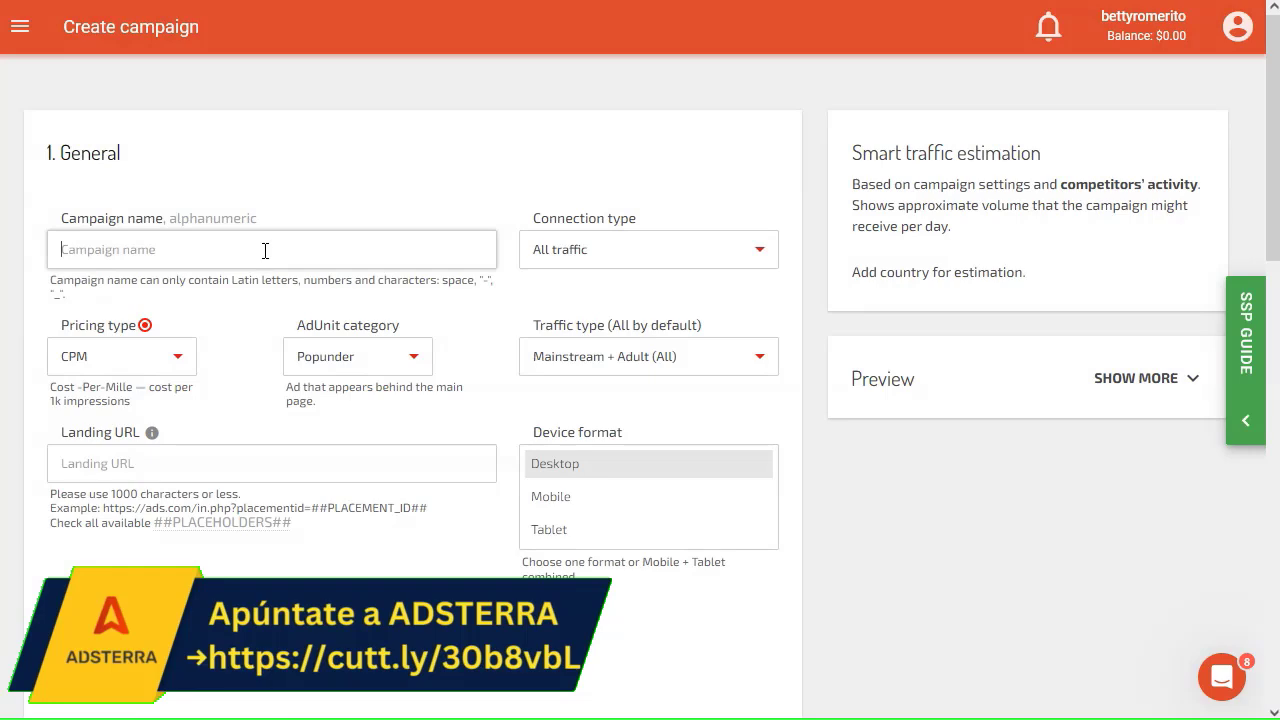
{"action": "type", "text": "adblok-de-feb"}
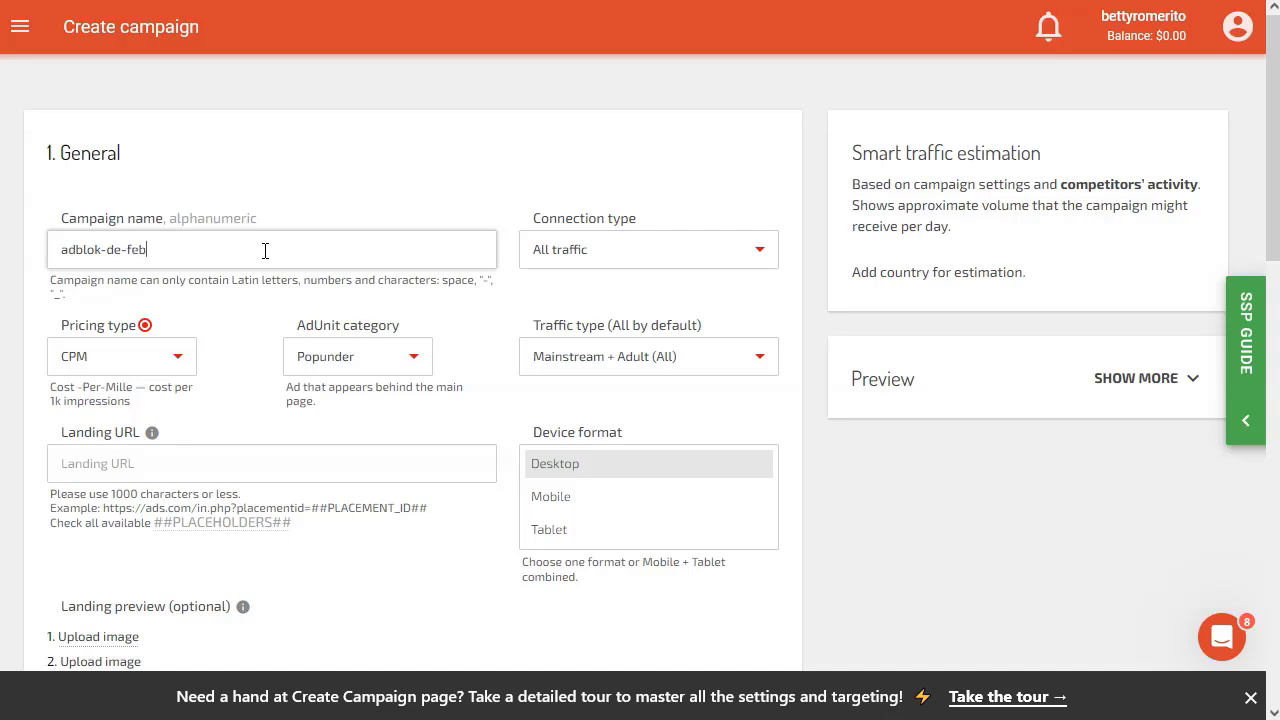
{"action": "left_click", "coordinate": [636, 251]}
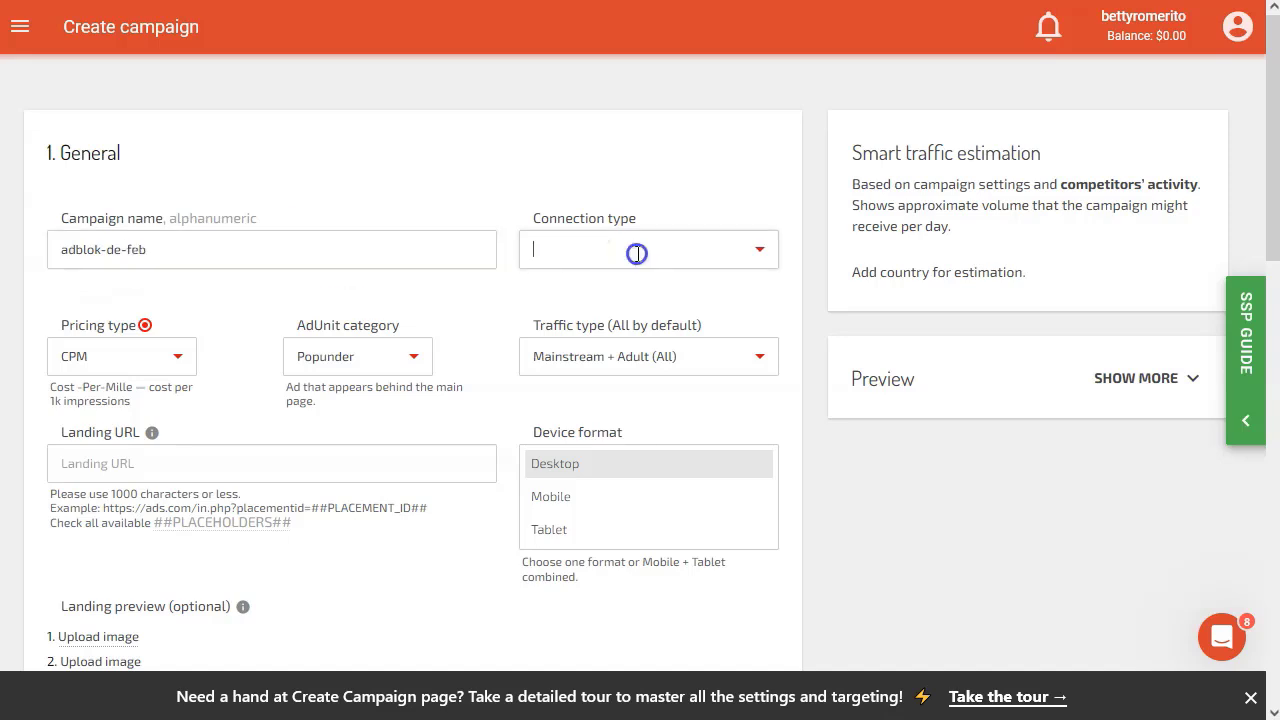
{"action": "left_click", "coordinate": [571, 293]}
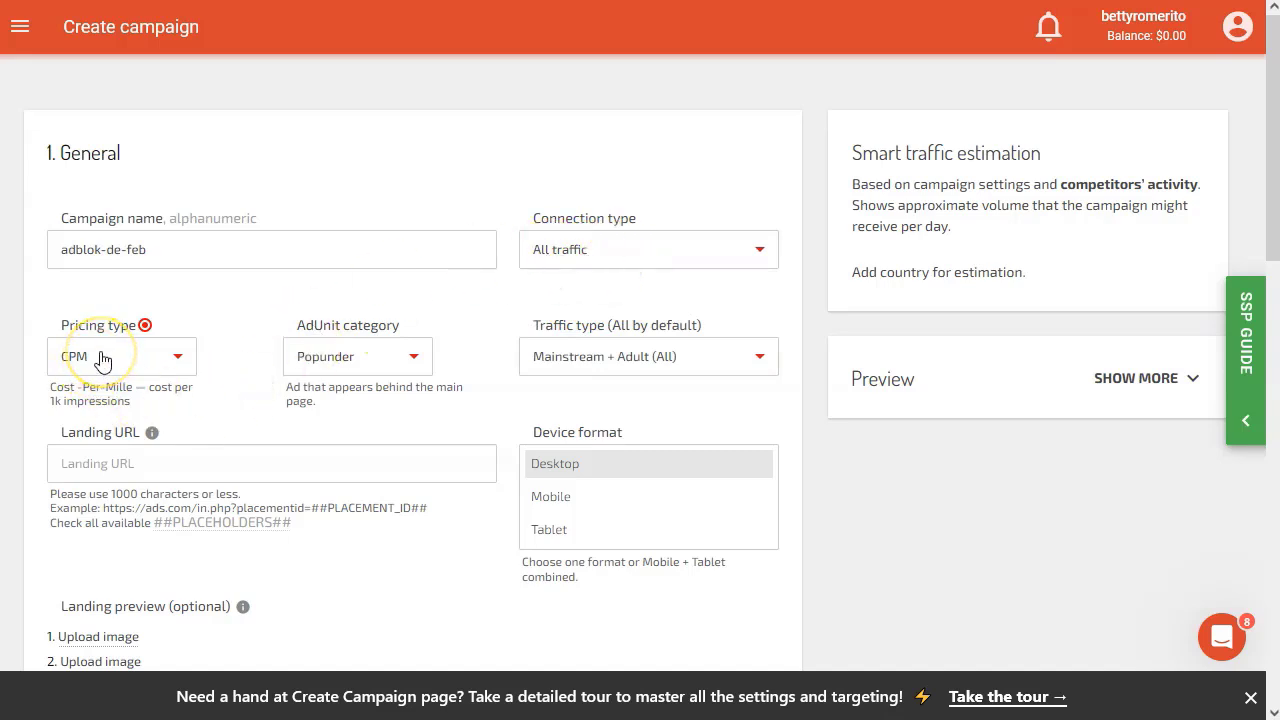
Set the ad unit category to Social bar and the traffic type to Mainstream.
{"action": "left_click", "coordinate": [354, 352]}
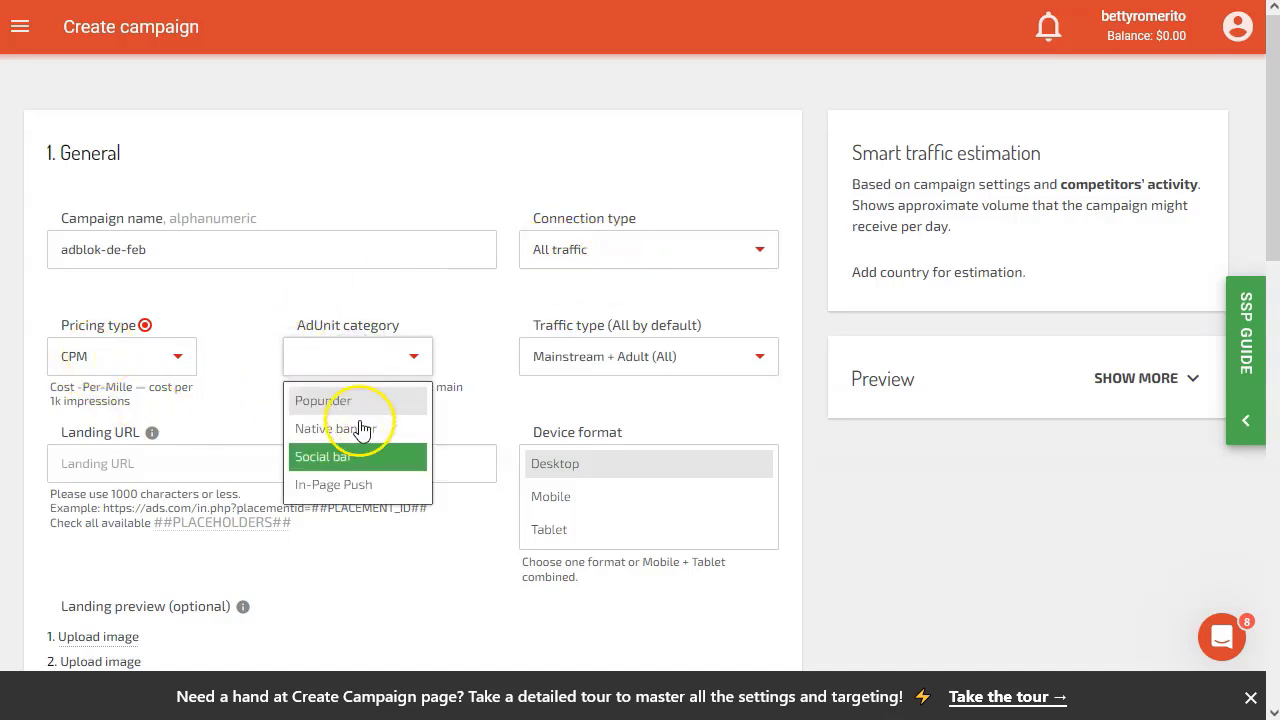
{"action": "left_click", "coordinate": [333, 458]}
{"action": "left_click", "coordinate": [646, 357]}
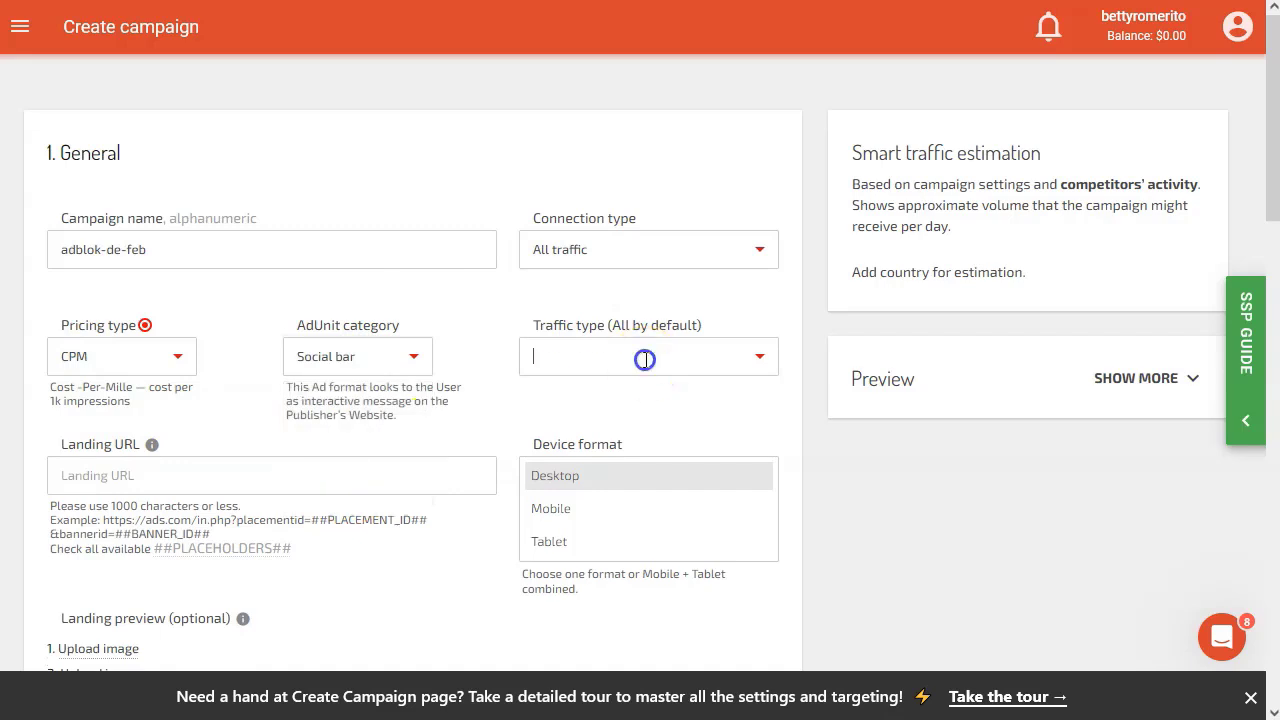
{"action": "left_click", "coordinate": [573, 428]}
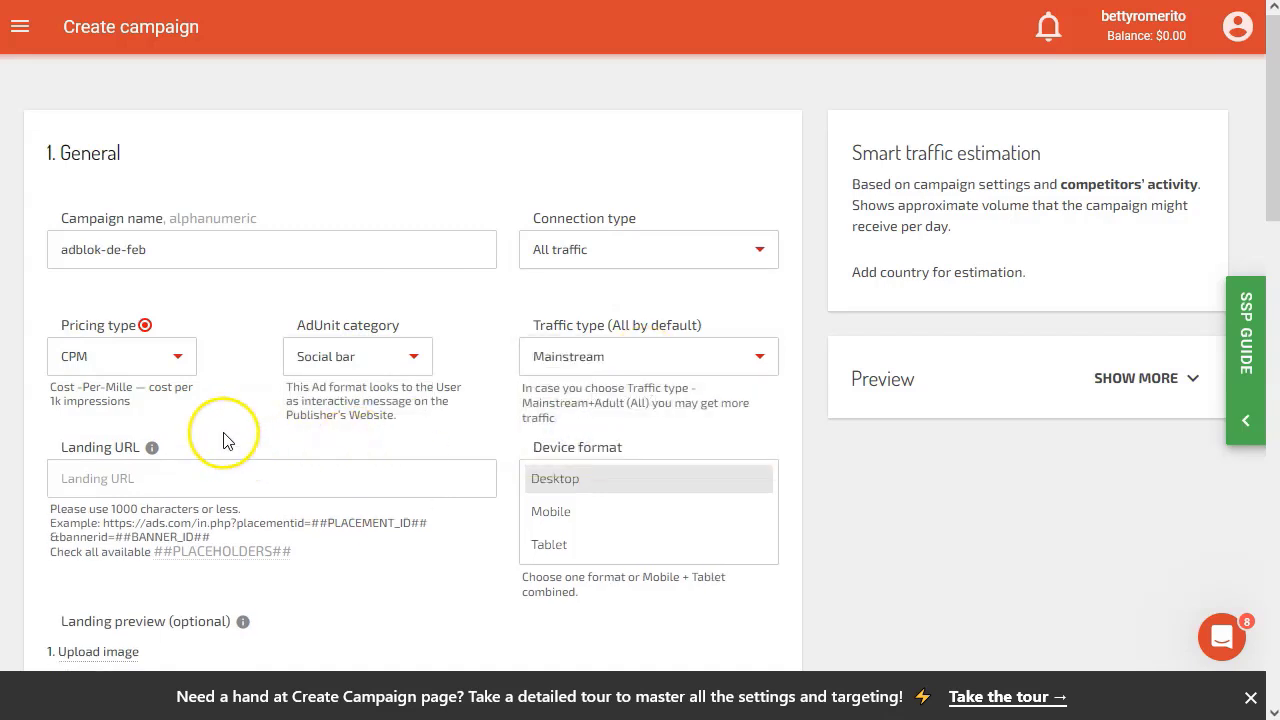
Enter the website's landing URL ending in /?placementid=##PLACEMENT_ID## and set the device format to Mobile and Tablet.
{"action": "scroll", "coordinate": [200, 400], "scroll_direction": "down", "scroll_amount": 2}
{"action": "left_click", "coordinate": [156, 280]}
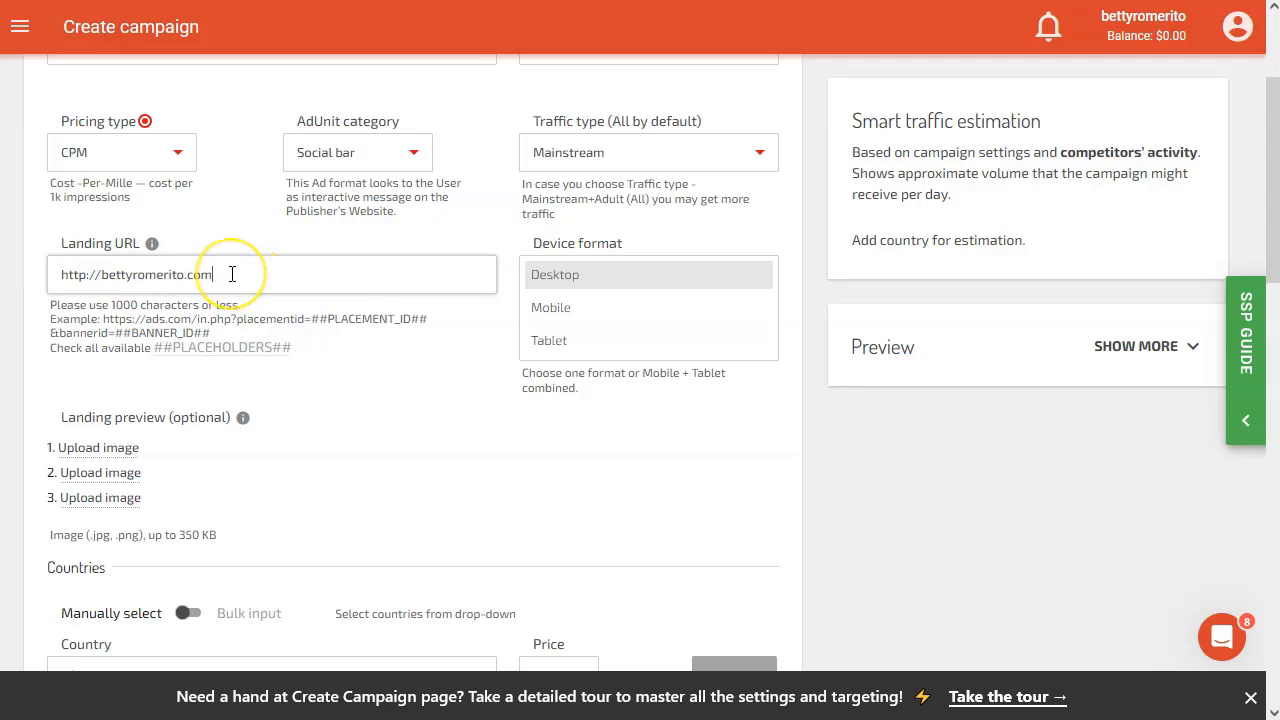
{"action": "left_click", "coordinate": [234, 279]}
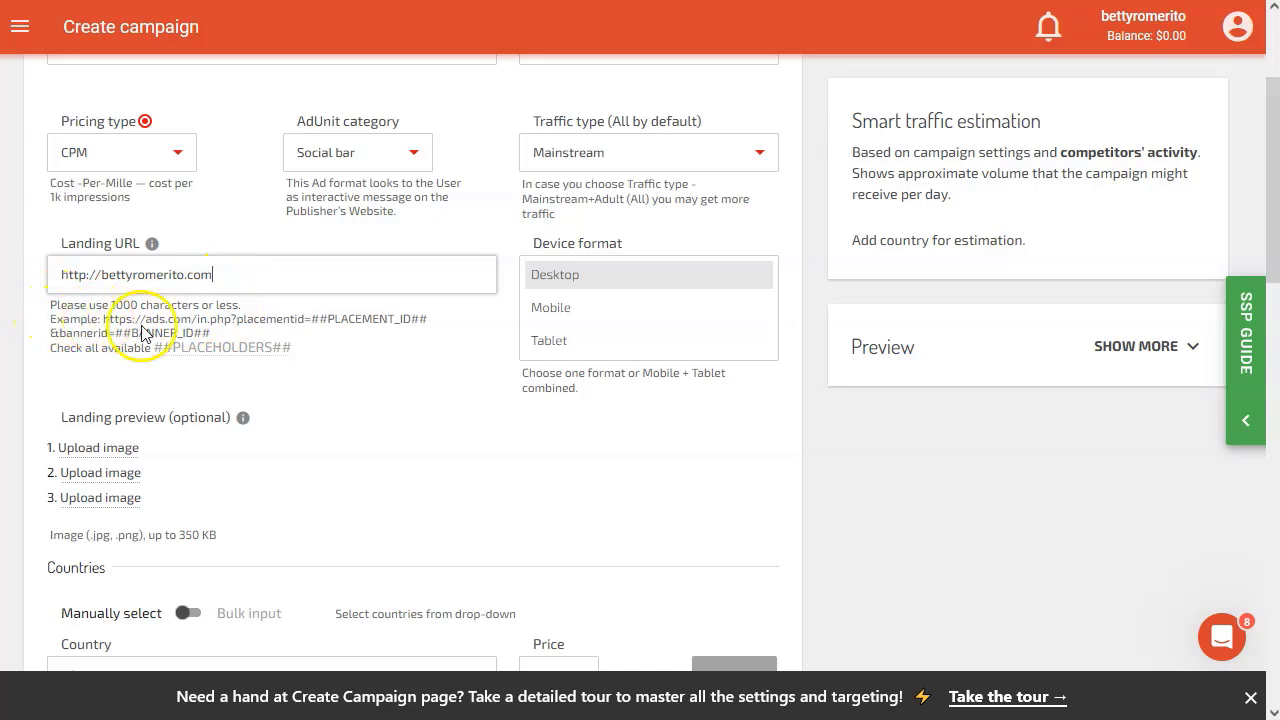
{"action": "left_click_drag", "start_coordinate": [295, 347], "coordinate": [149, 331]}
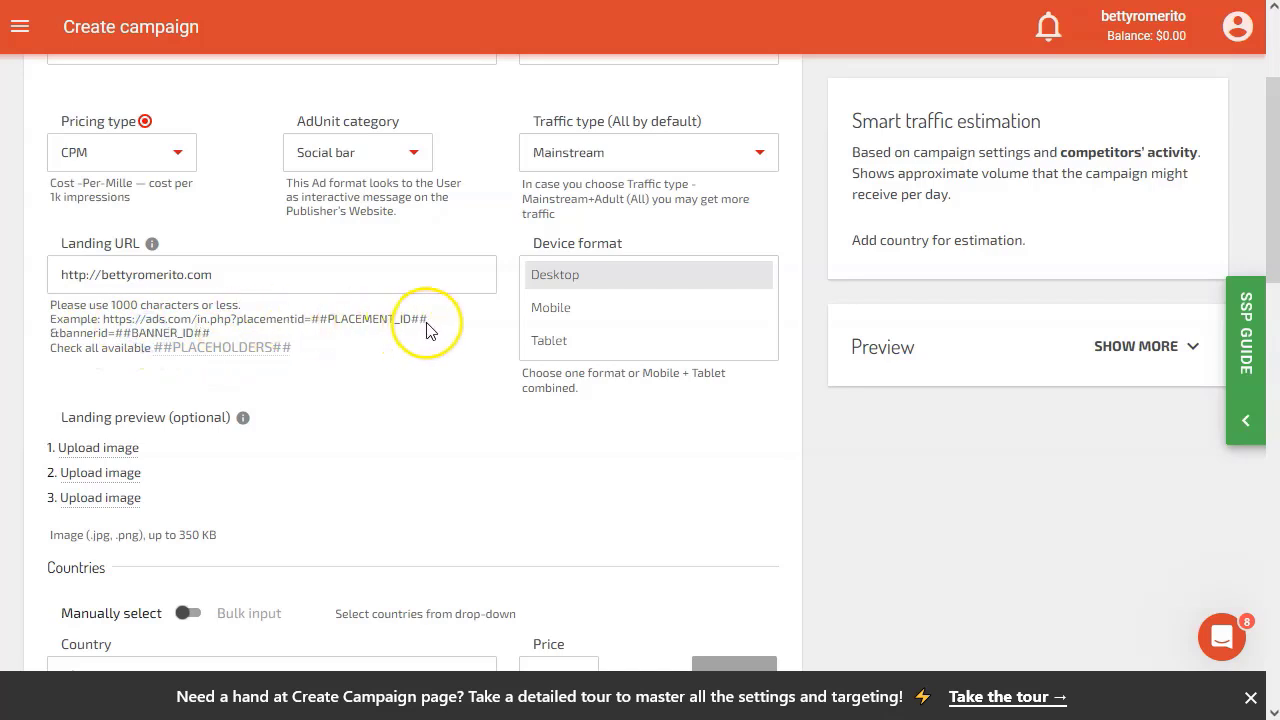
{"action": "left_click", "coordinate": [248, 276]}
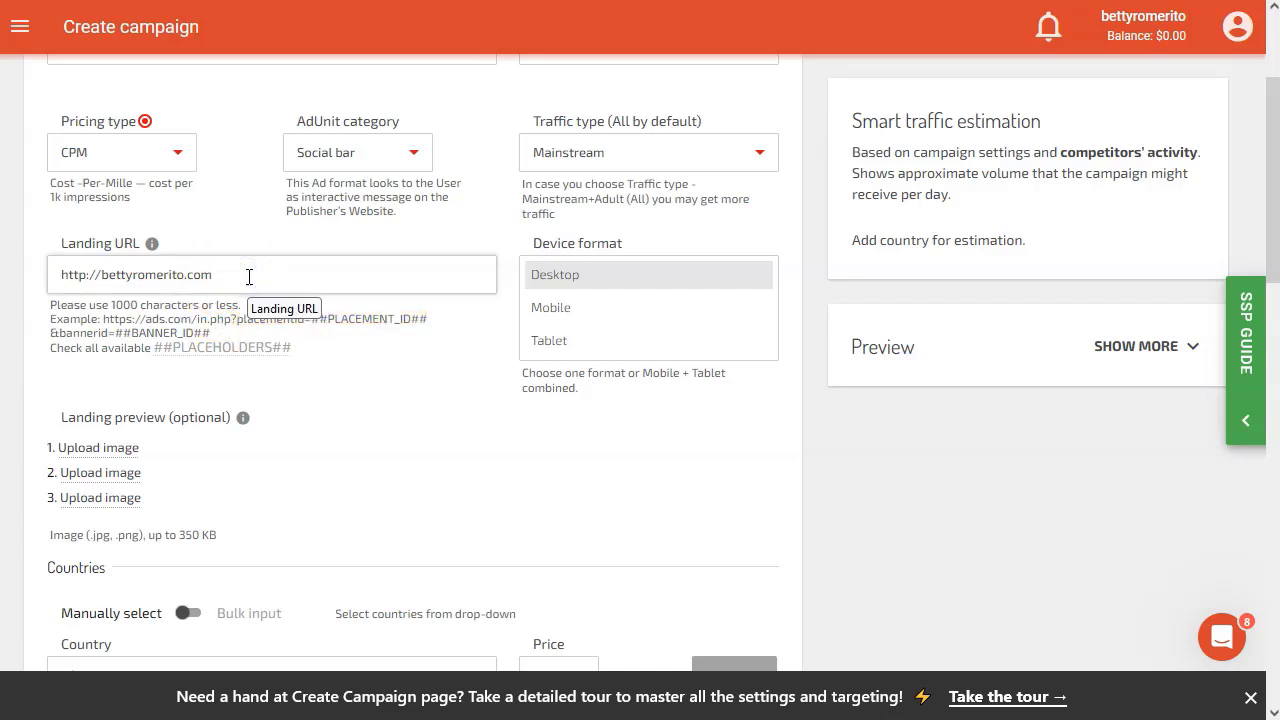
{"action": "type", "text": "placementid=##PLACEMENT_ID##"}
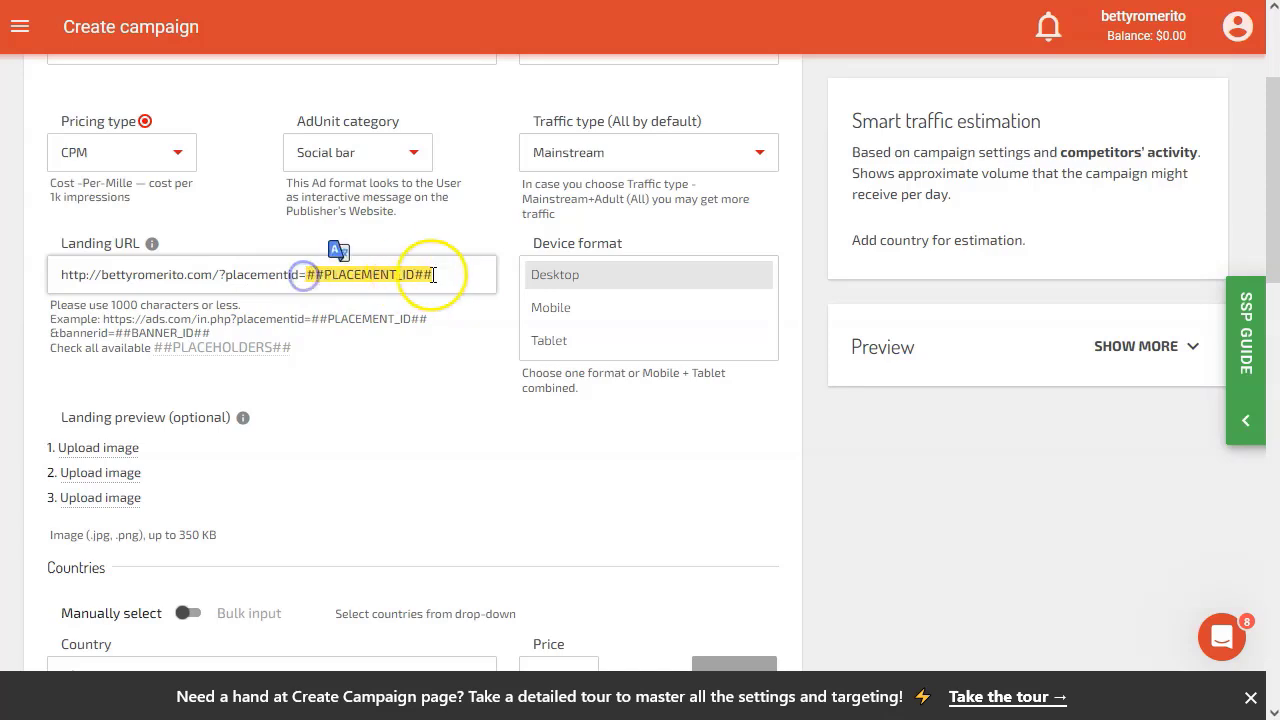
{"action": "left_click", "coordinate": [443, 275]}
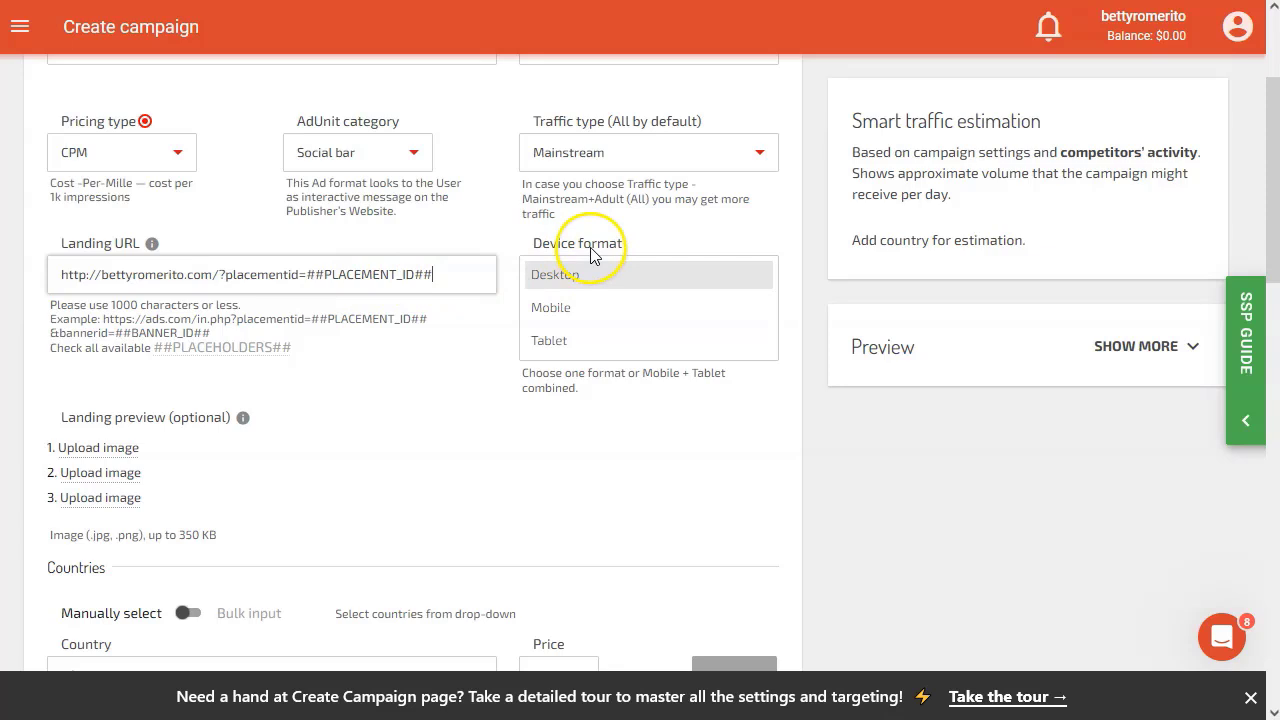
{"action": "left_click", "coordinate": [561, 309]}
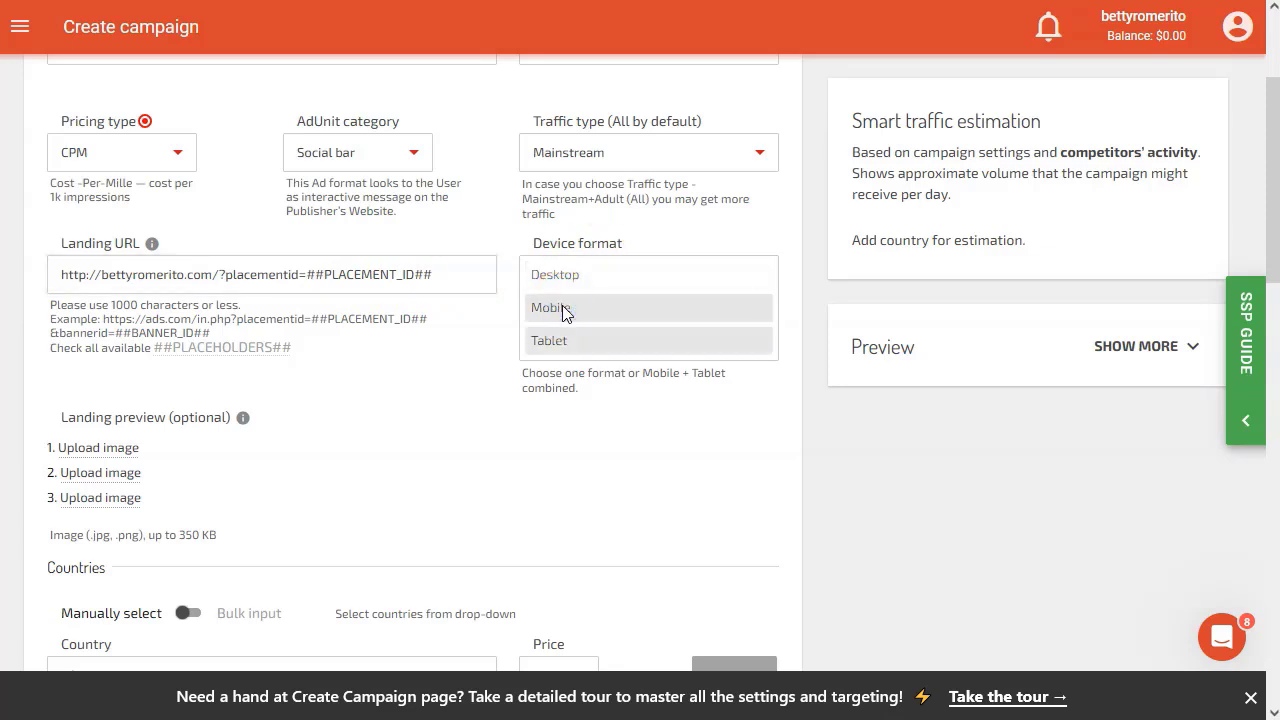
Select Germany - DE as the target country, set its price to 0.74 and check the expected daily volume.
{"action": "scroll", "coordinate": [394, 423], "scroll_direction": "down", "scroll_amount": 2}
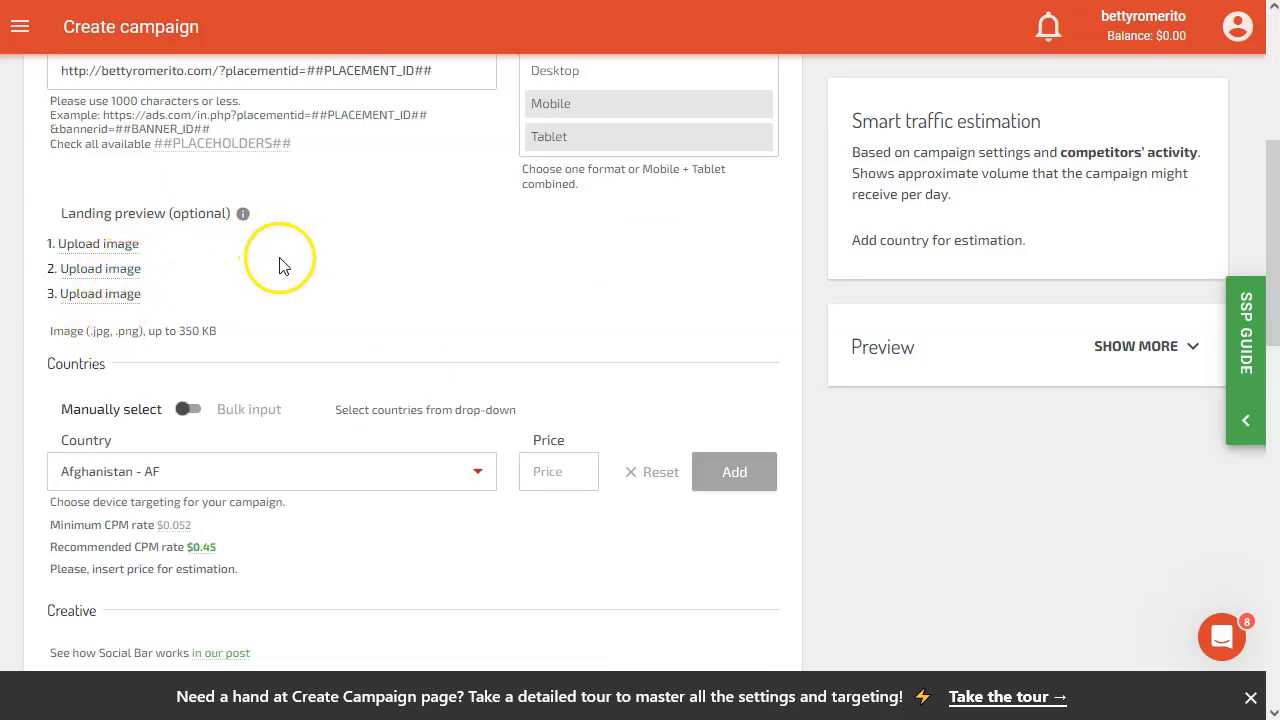
{"action": "scroll", "coordinate": [294, 263], "scroll_direction": "down", "scroll_amount": 2}
{"action": "left_click", "coordinate": [208, 268]}
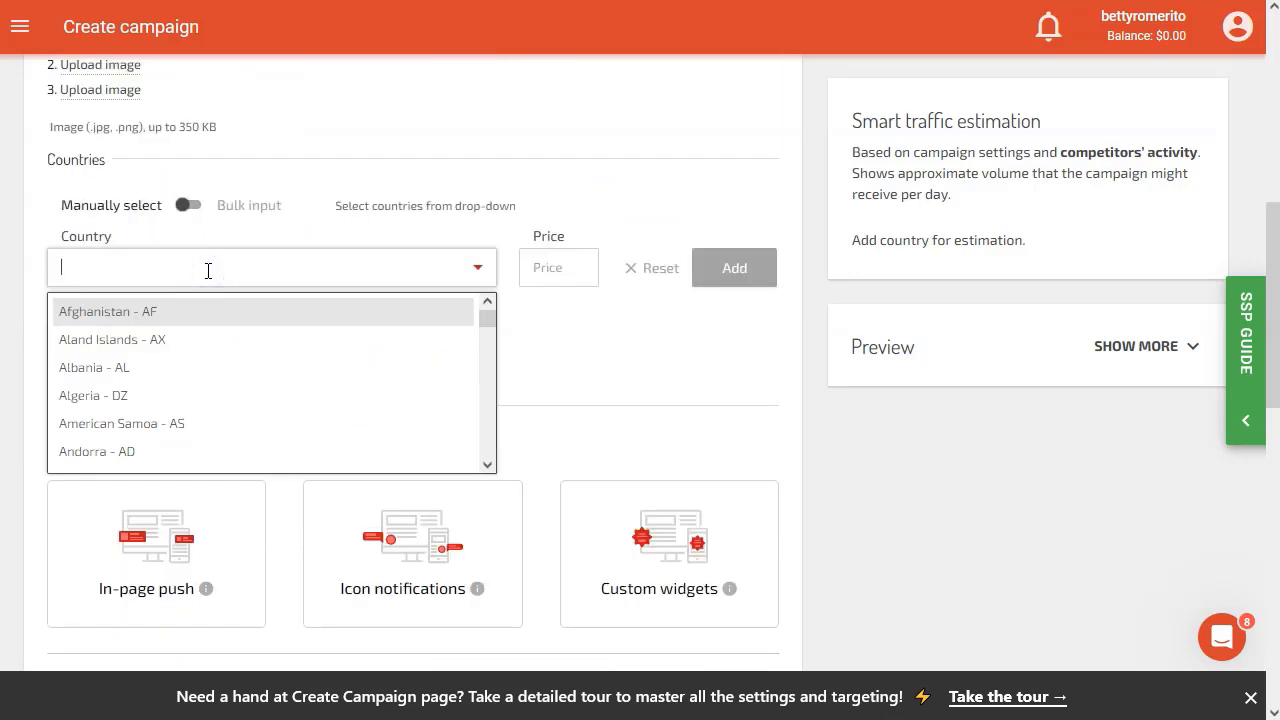
{"action": "type", "text": "de"}
{"action": "left_click", "coordinate": [46, 418]}
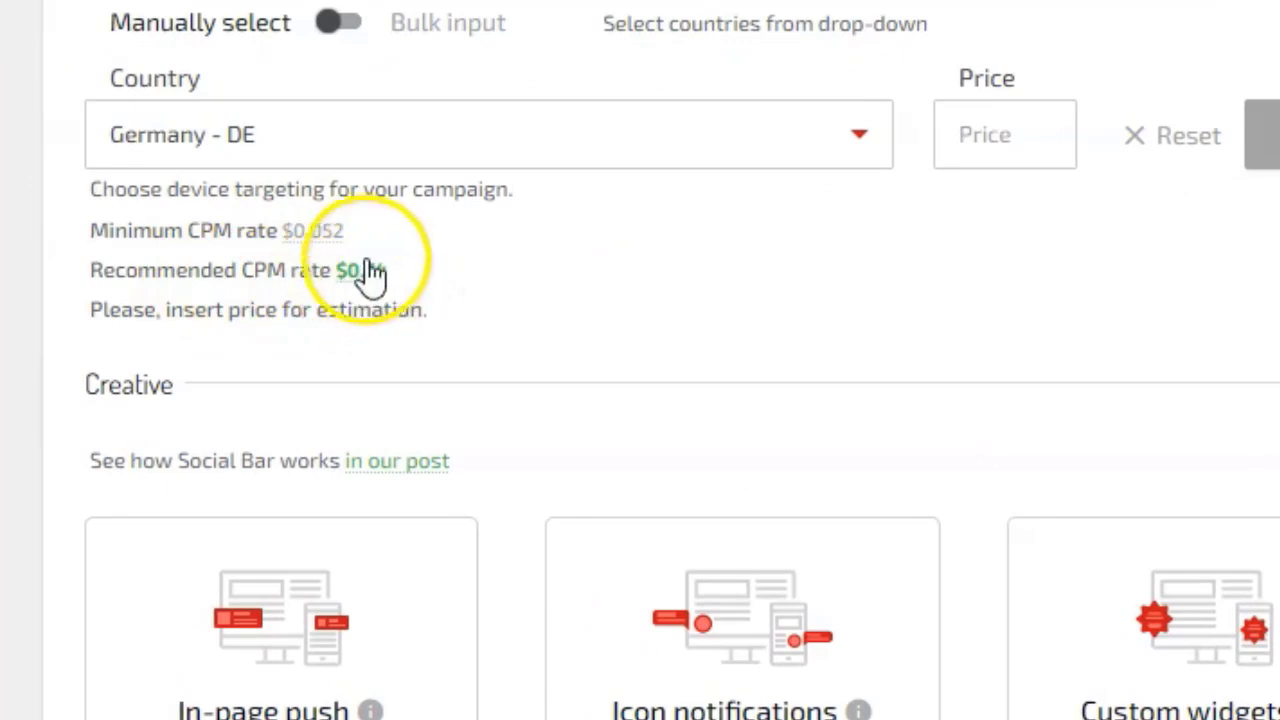
{"action": "left_click", "coordinate": [1035, 125]}
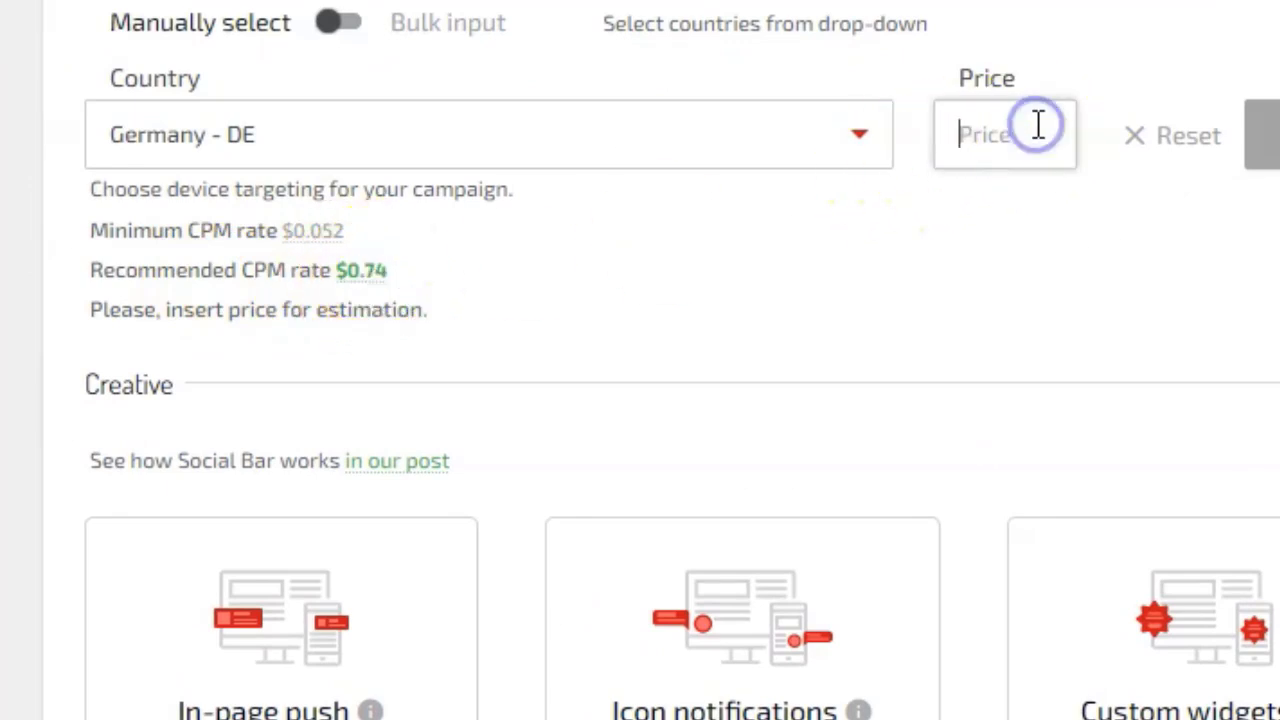
{"action": "type", "text": "0.74"}
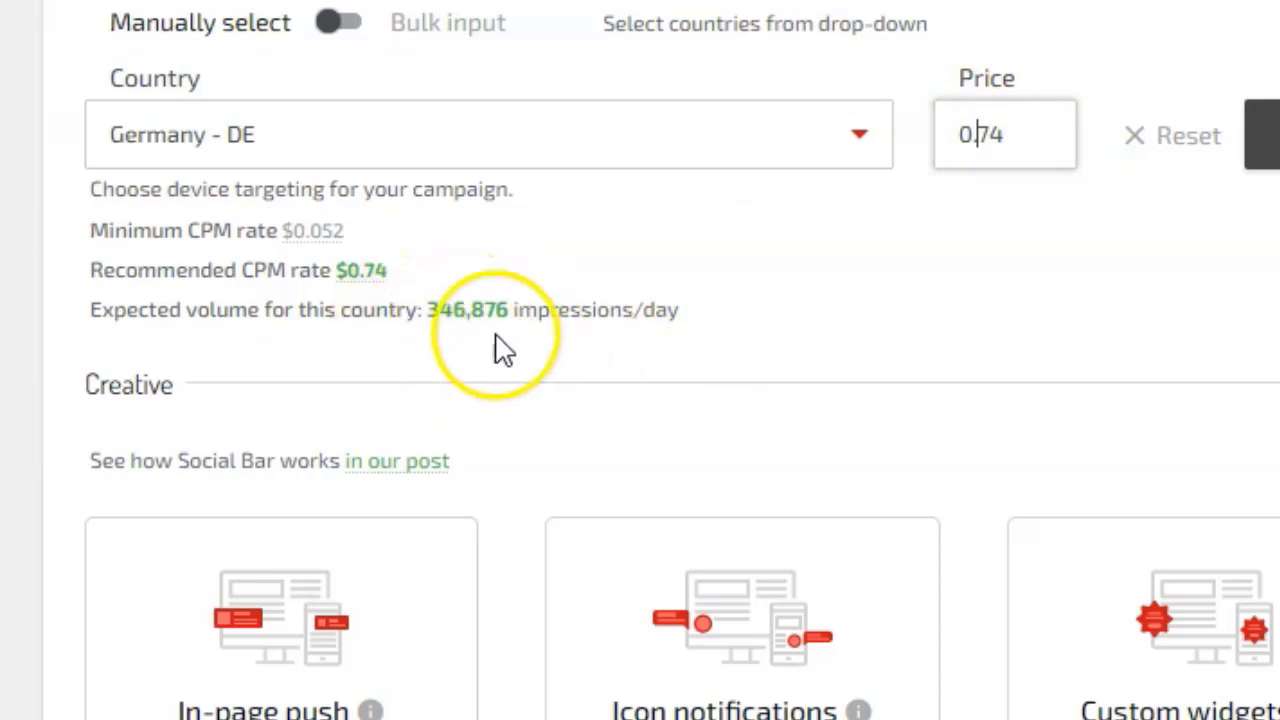
{"action": "left_click_drag", "start_coordinate": [700, 329], "coordinate": [523, 323]}
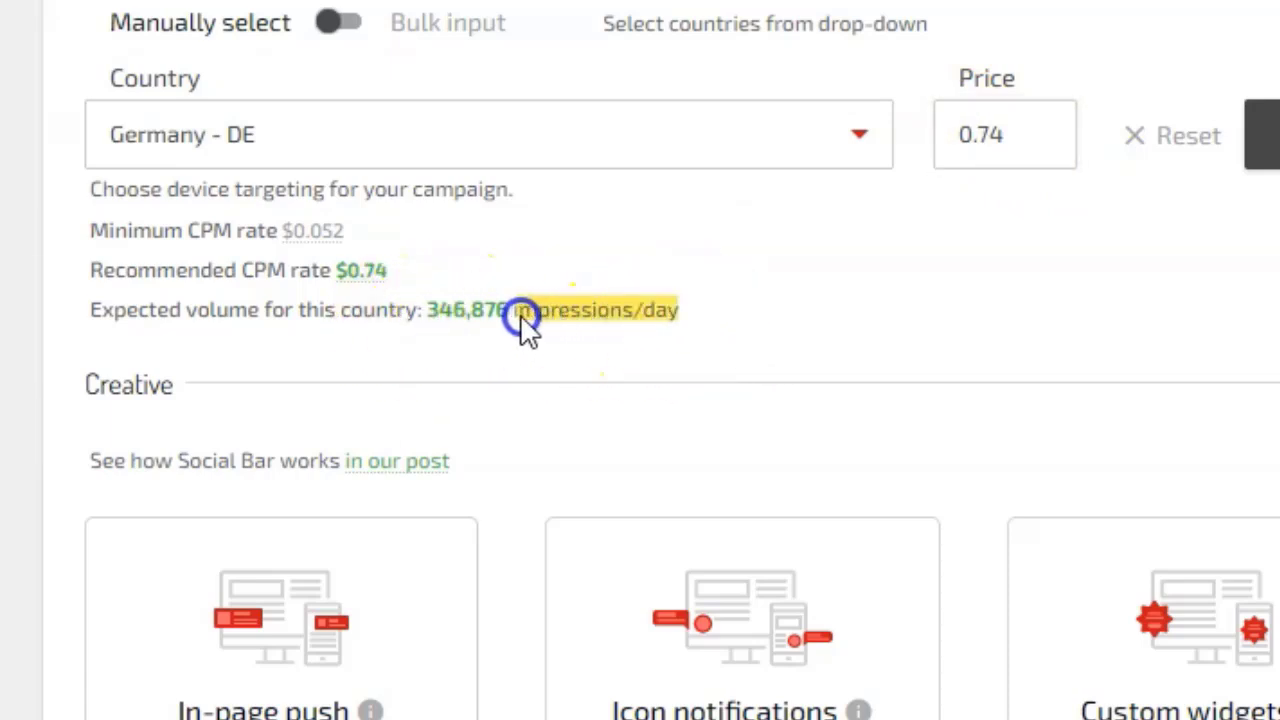
{"action": "left_click", "coordinate": [780, 331]}
Try a price of 0.40 for Germany and check the expected impressions per day.
{"action": "left_click", "coordinate": [1012, 122]}
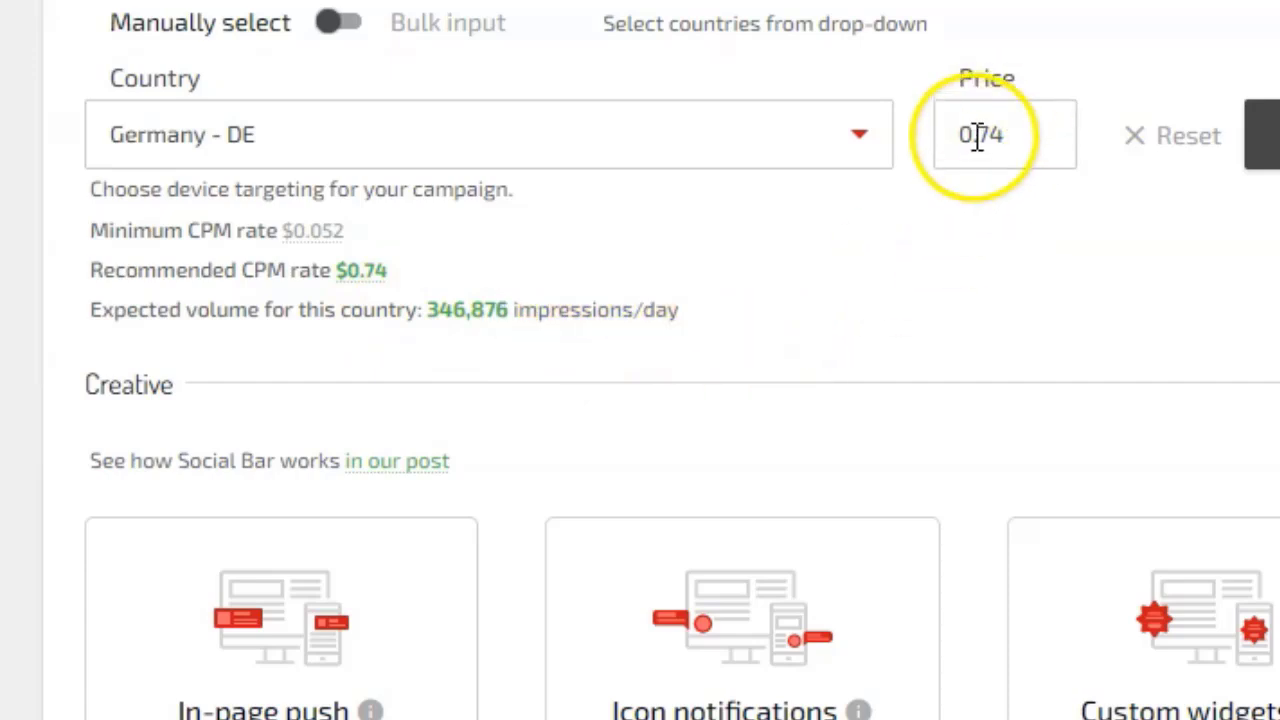
{"action": "left_click_drag", "start_coordinate": [970, 134], "coordinate": [1008, 138]}
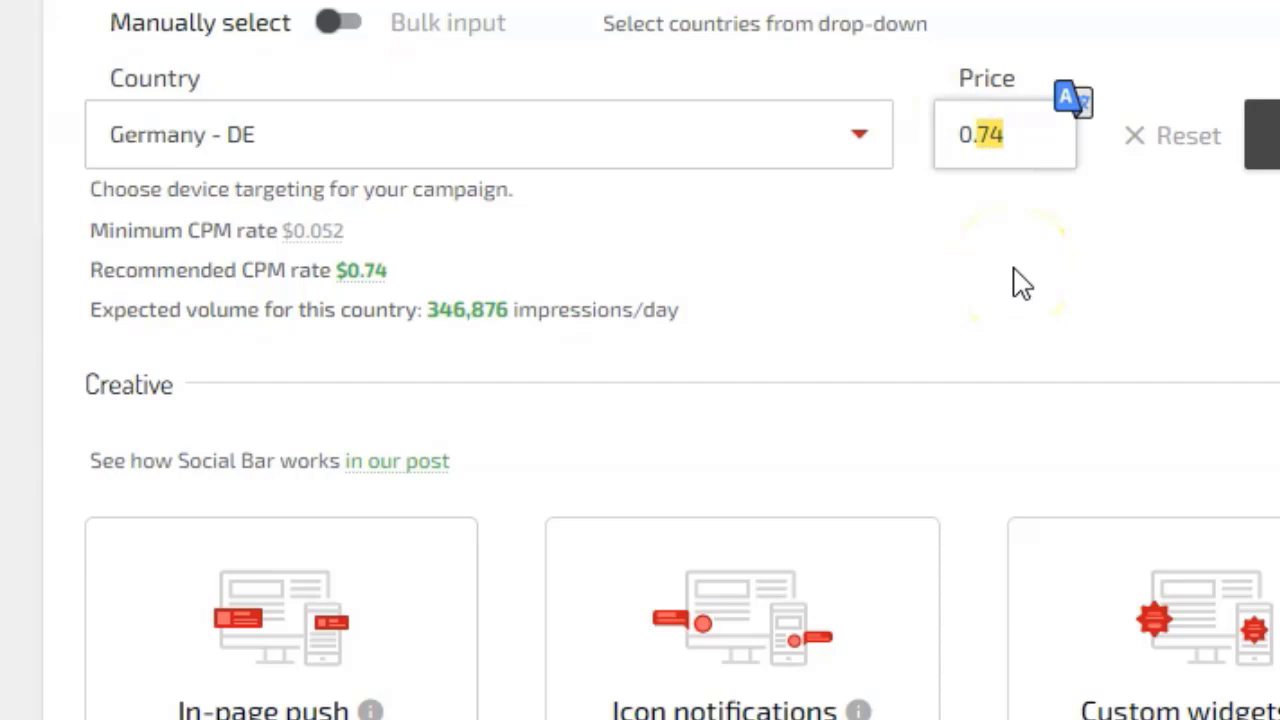
{"action": "type", "text": "40"}
{"action": "left_click", "coordinate": [1020, 248]}
{"action": "left_click", "coordinate": [1008, 143]}
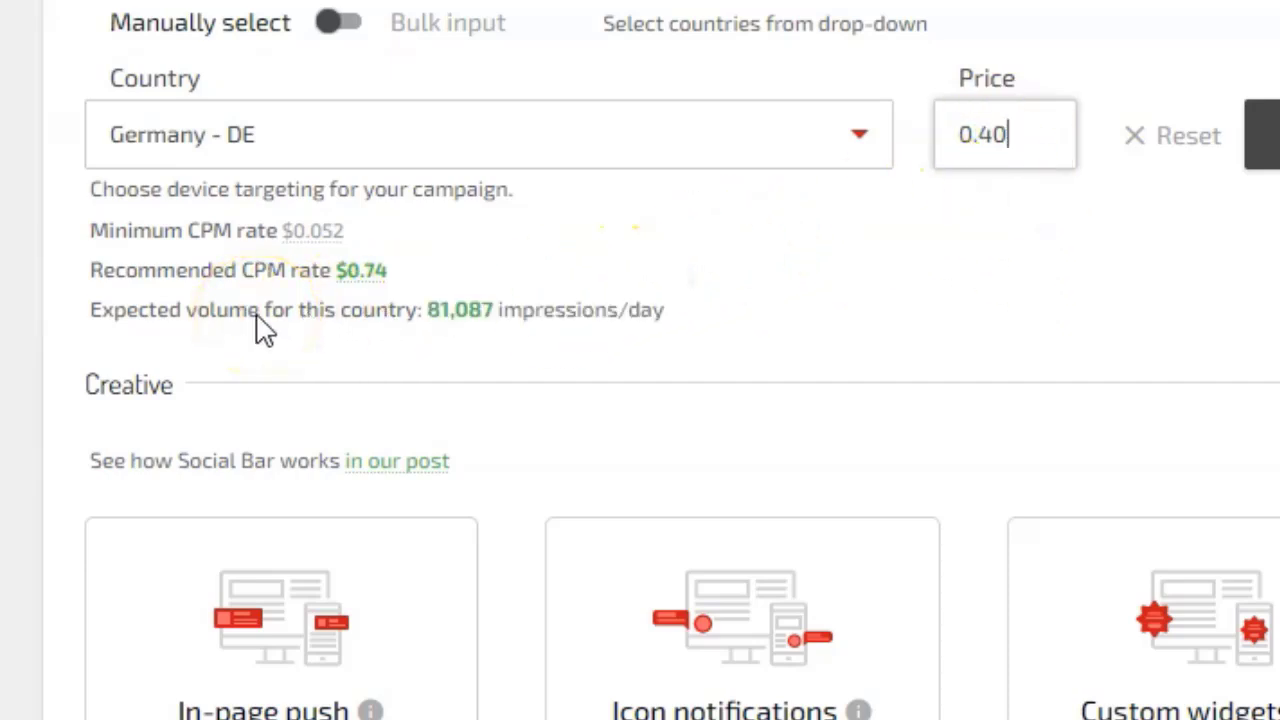
{"action": "left_click_drag", "start_coordinate": [427, 317], "coordinate": [686, 334]}
{"action": "left_click", "coordinate": [686, 320]}
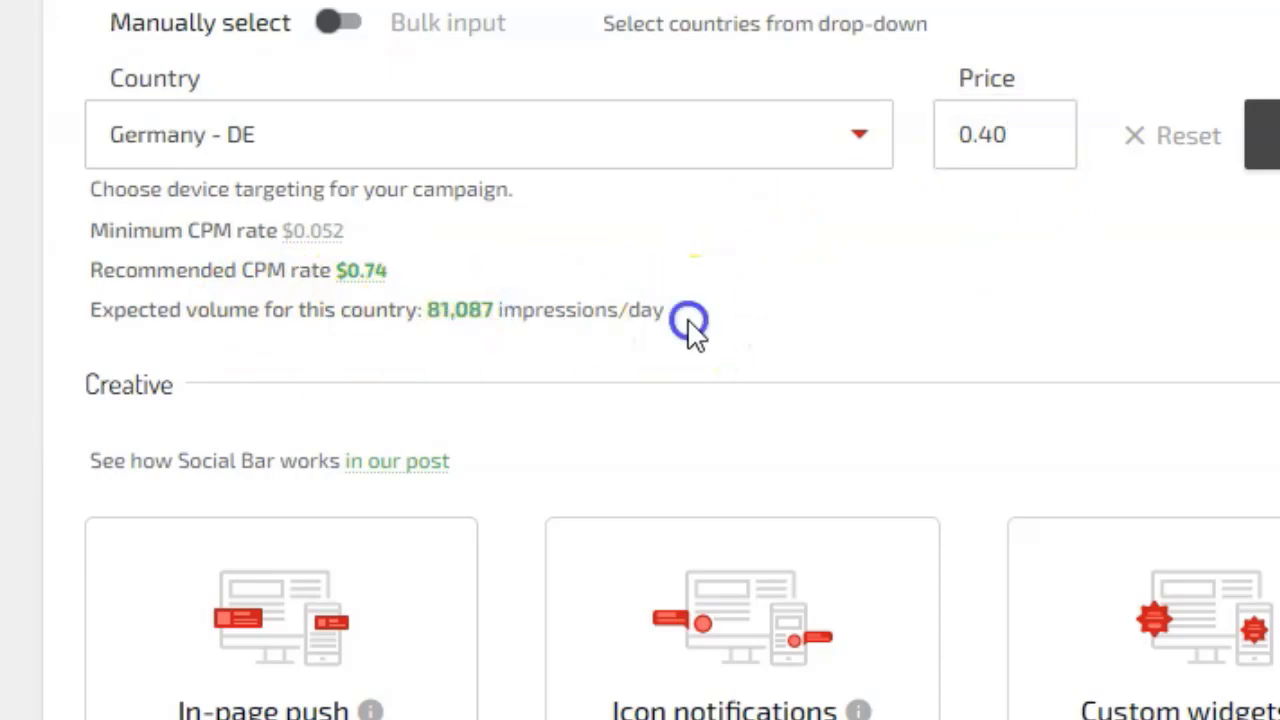
Try a price of 0.30 for Germany and check the expected daily volume.
{"action": "left_click", "coordinate": [985, 140]}
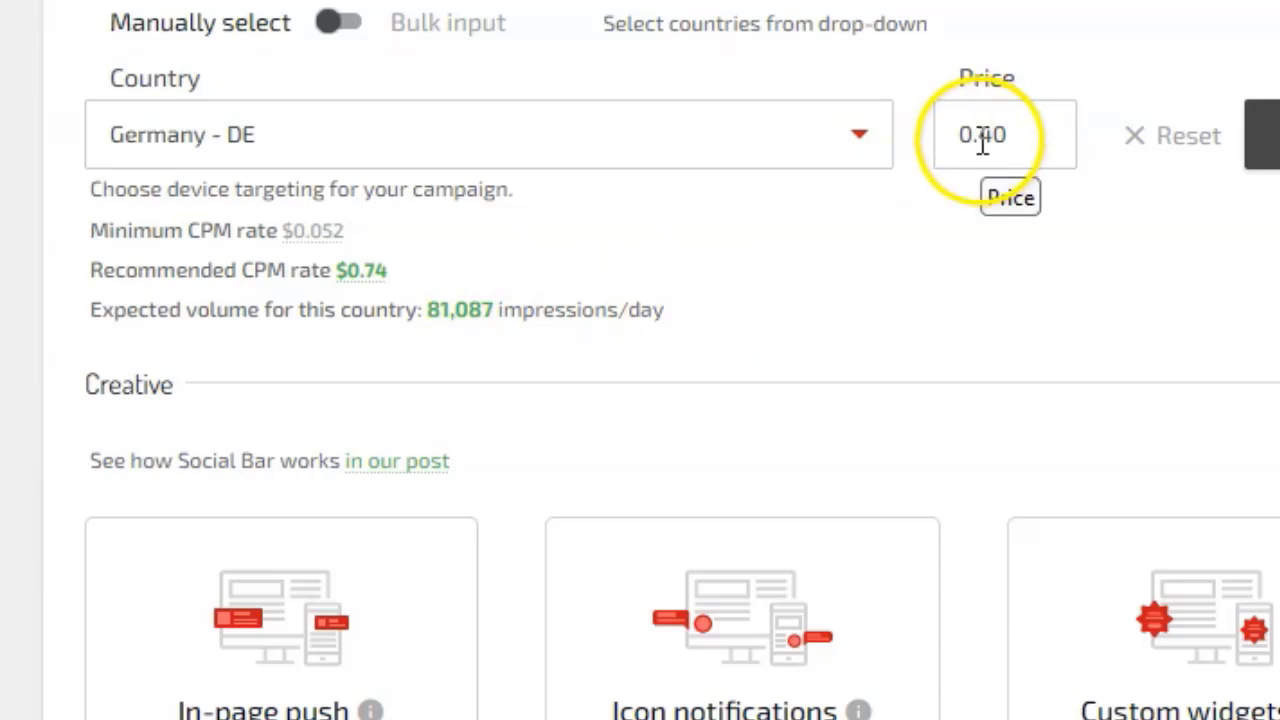
{"action": "left_click_drag", "start_coordinate": [980, 135], "coordinate": [1020, 135]}
{"action": "type", "text": "3"}
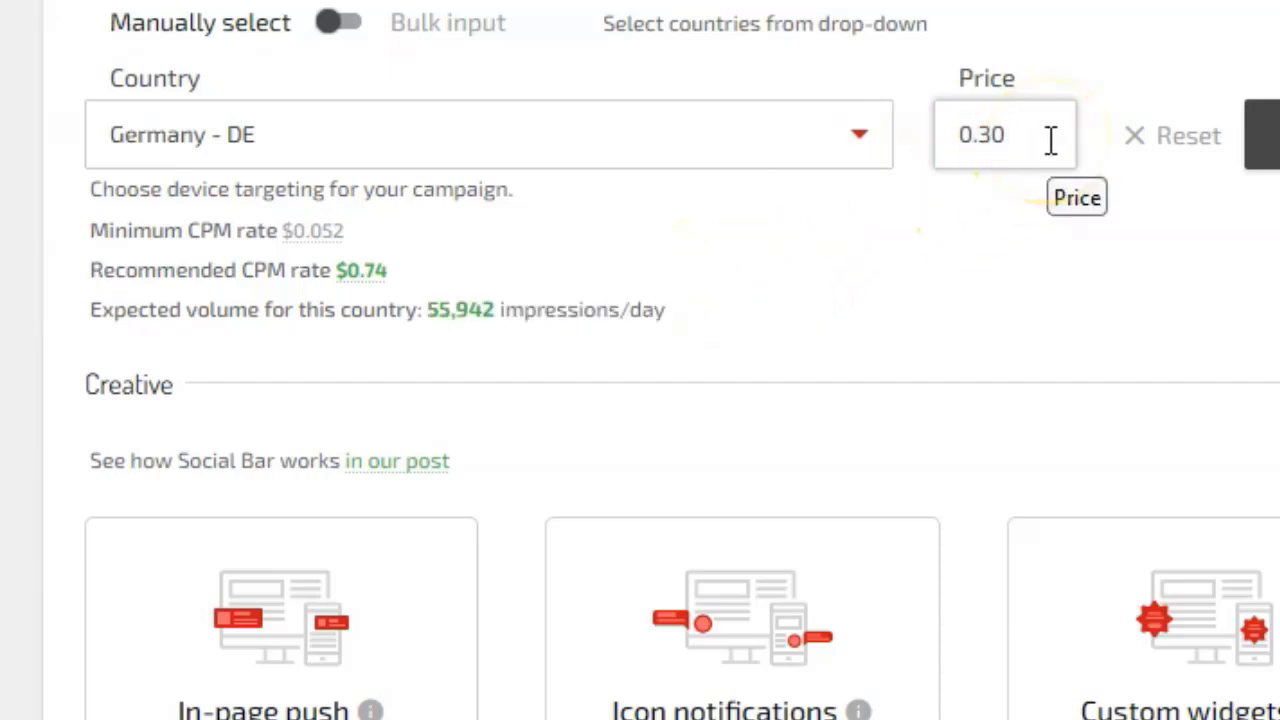
{"action": "left_click", "coordinate": [437, 318]}
Set Germany's price to 0.20 and check the expected impressions per day.
{"action": "left_click", "coordinate": [983, 136]}
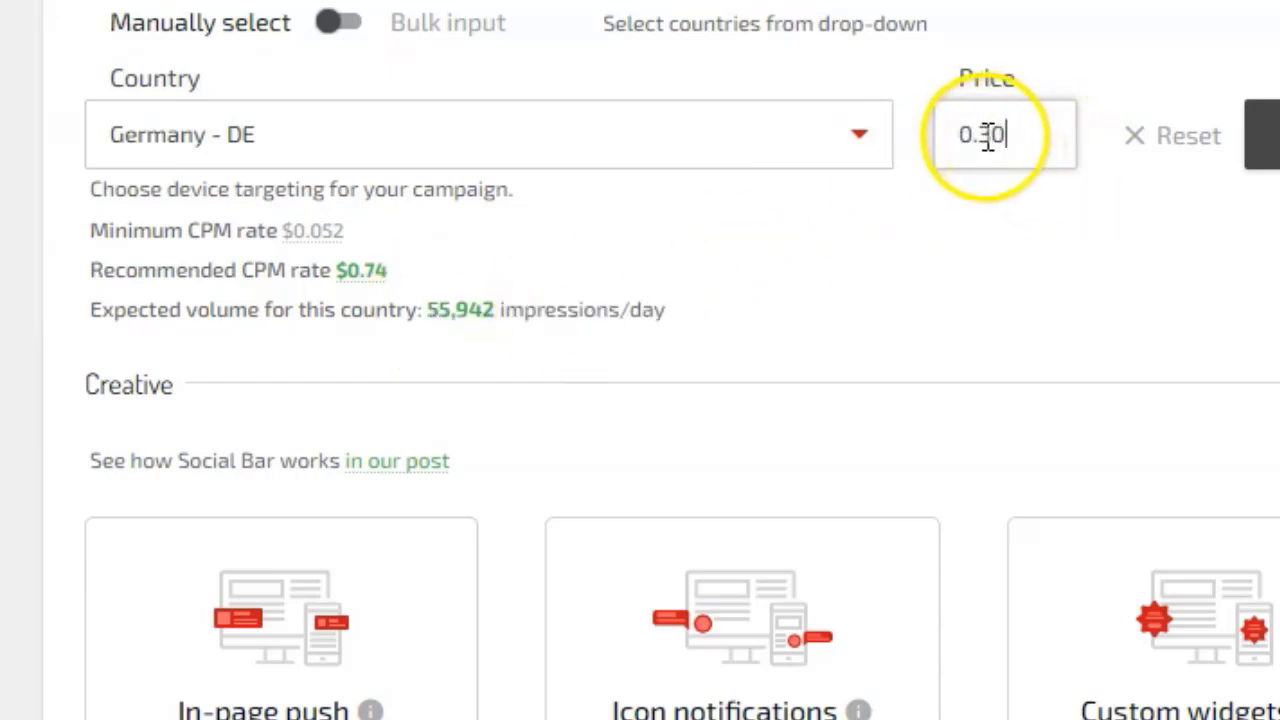
{"action": "left_click_drag", "start_coordinate": [987, 138], "coordinate": [1137, 214]}
{"action": "type", "text": "20"}
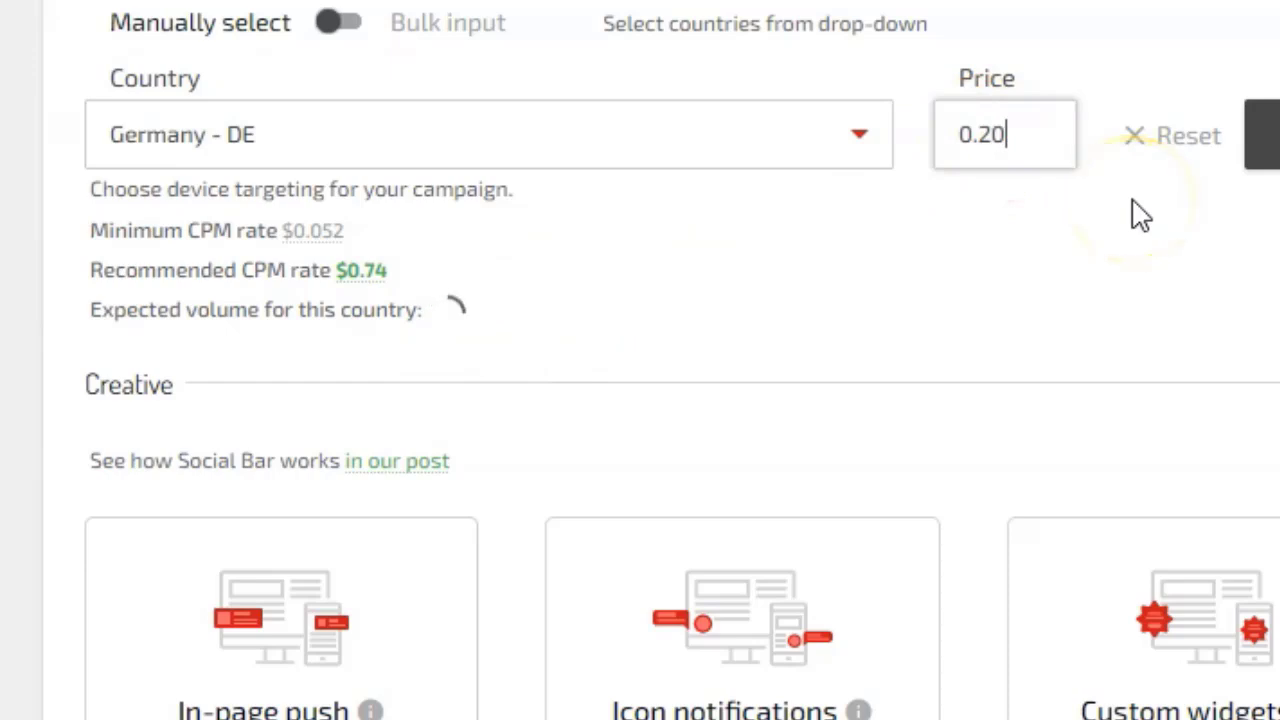
{"action": "left_click", "coordinate": [845, 218]}
{"action": "left_click", "coordinate": [983, 120]}
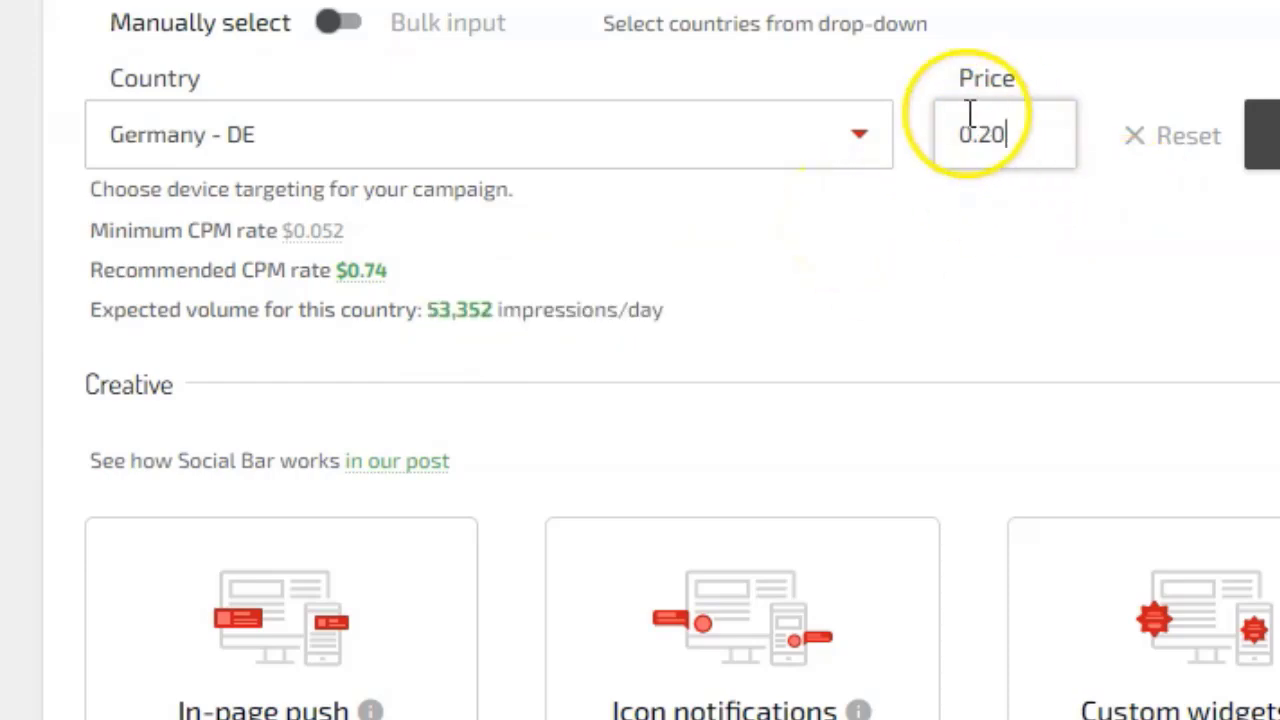
{"action": "left_click_drag", "start_coordinate": [430, 312], "coordinate": [494, 323]}
{"action": "left_click", "coordinate": [727, 287]}
{"action": "left_click", "coordinate": [1022, 142]}
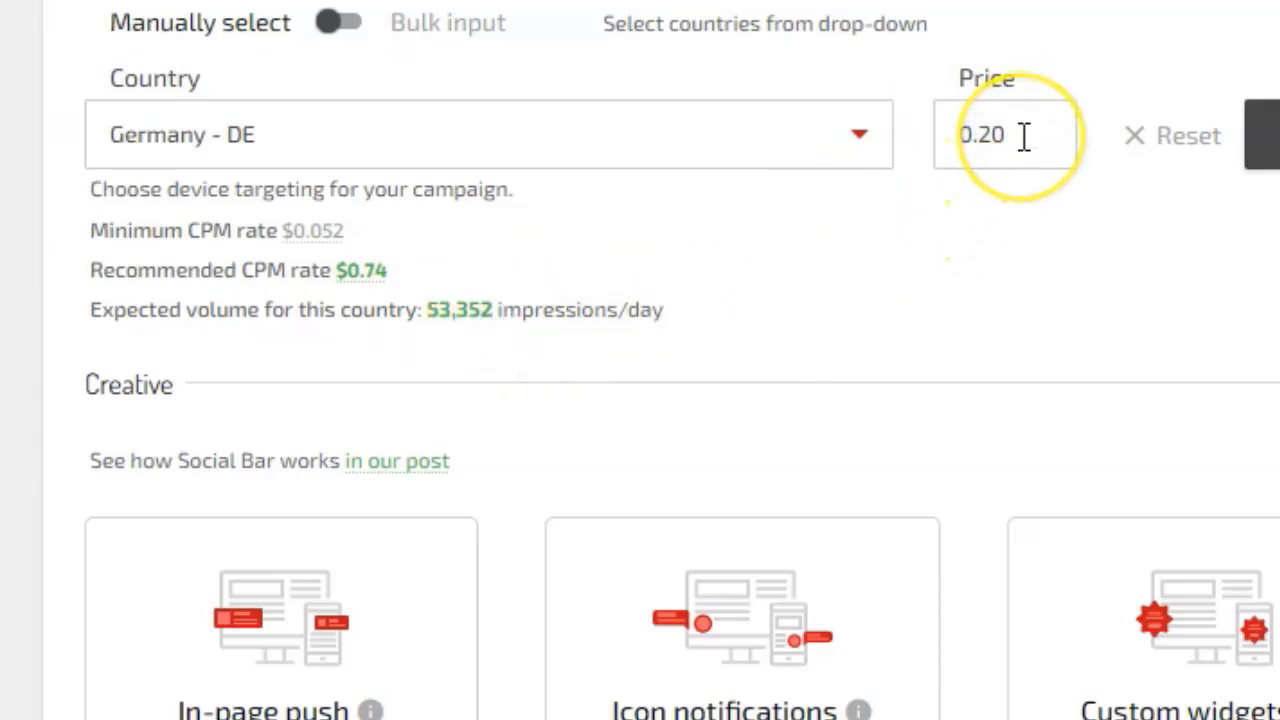
{"action": "left_click", "coordinate": [937, 149]}
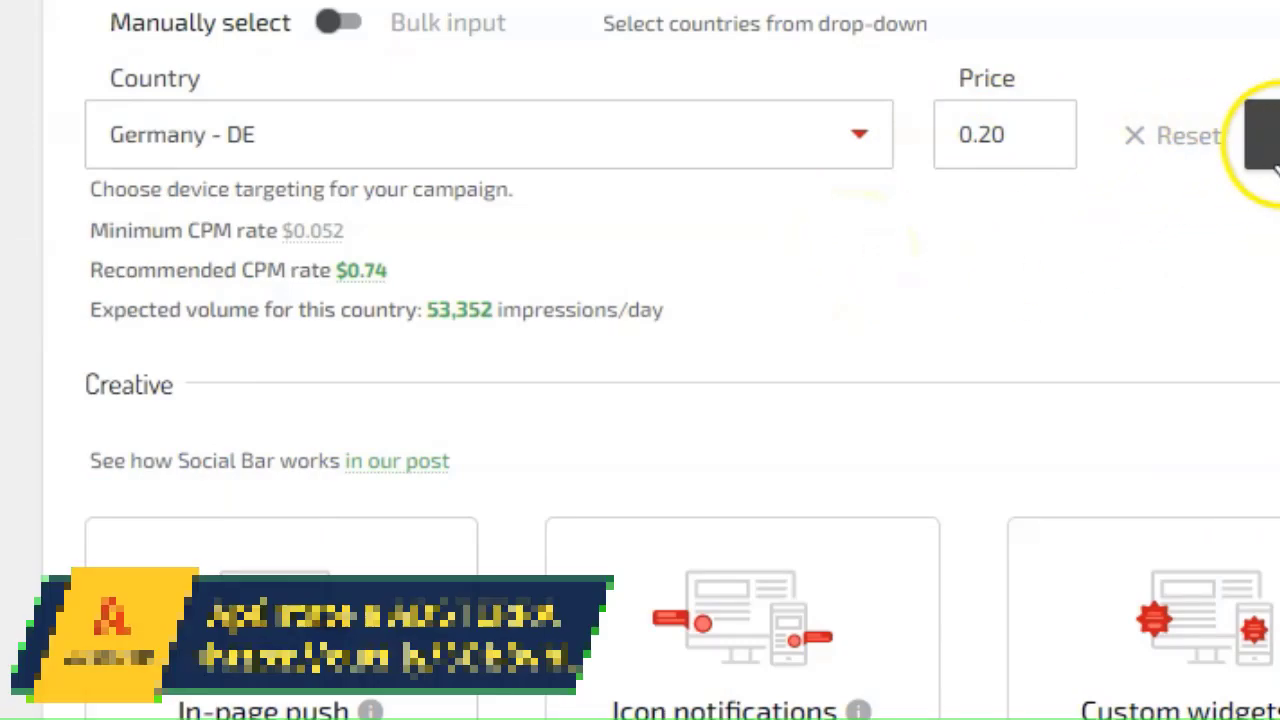
Add Germany at the 0.20 price to the campaign's country list and choose Custom widgets as the creative type.
{"action": "left_click", "coordinate": [1268, 140]}
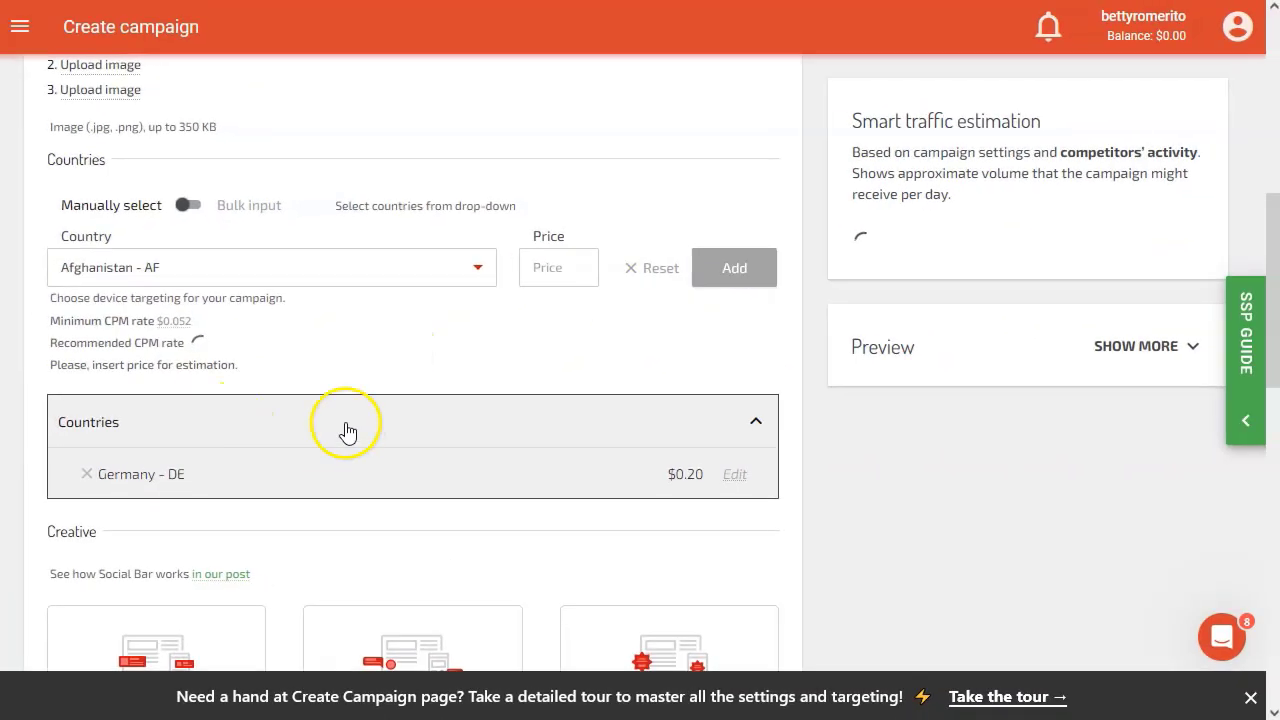
{"action": "scroll", "coordinate": [286, 449], "scroll_direction": "down", "scroll_amount": 3}
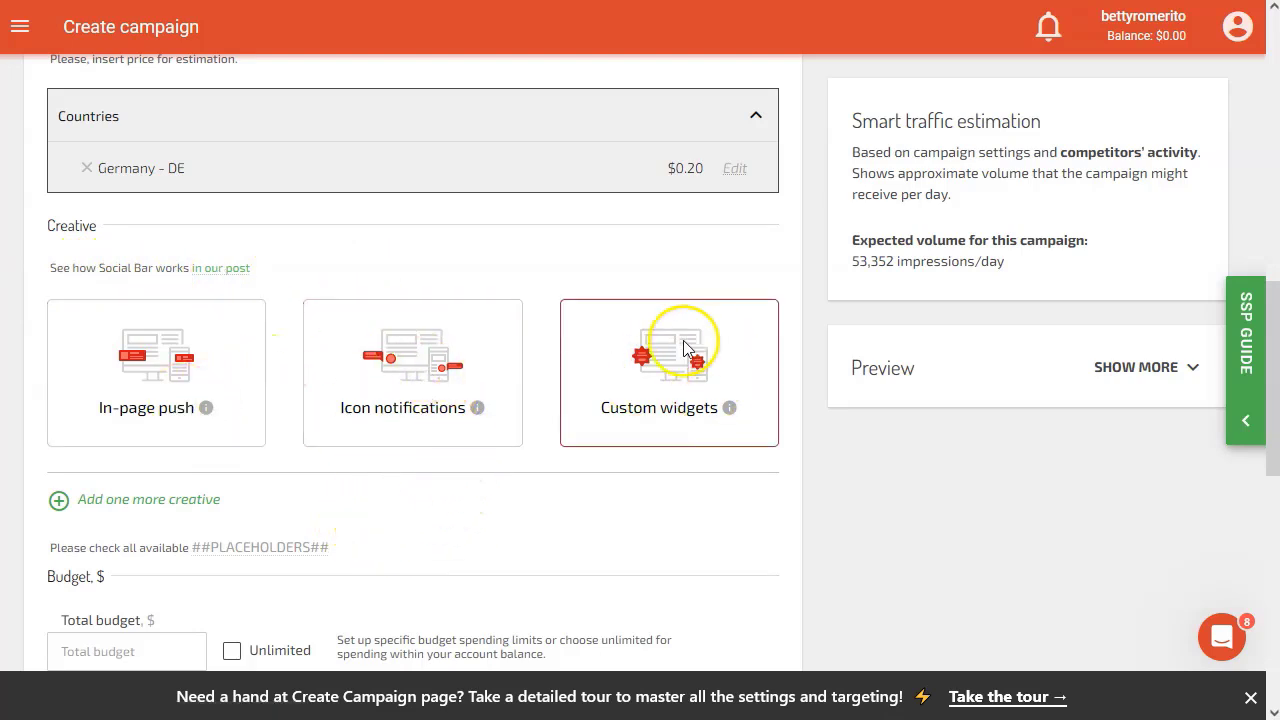
{"action": "left_click", "coordinate": [648, 376]}
{"action": "scroll", "coordinate": [449, 420], "scroll_direction": "down", "scroll_amount": 3}
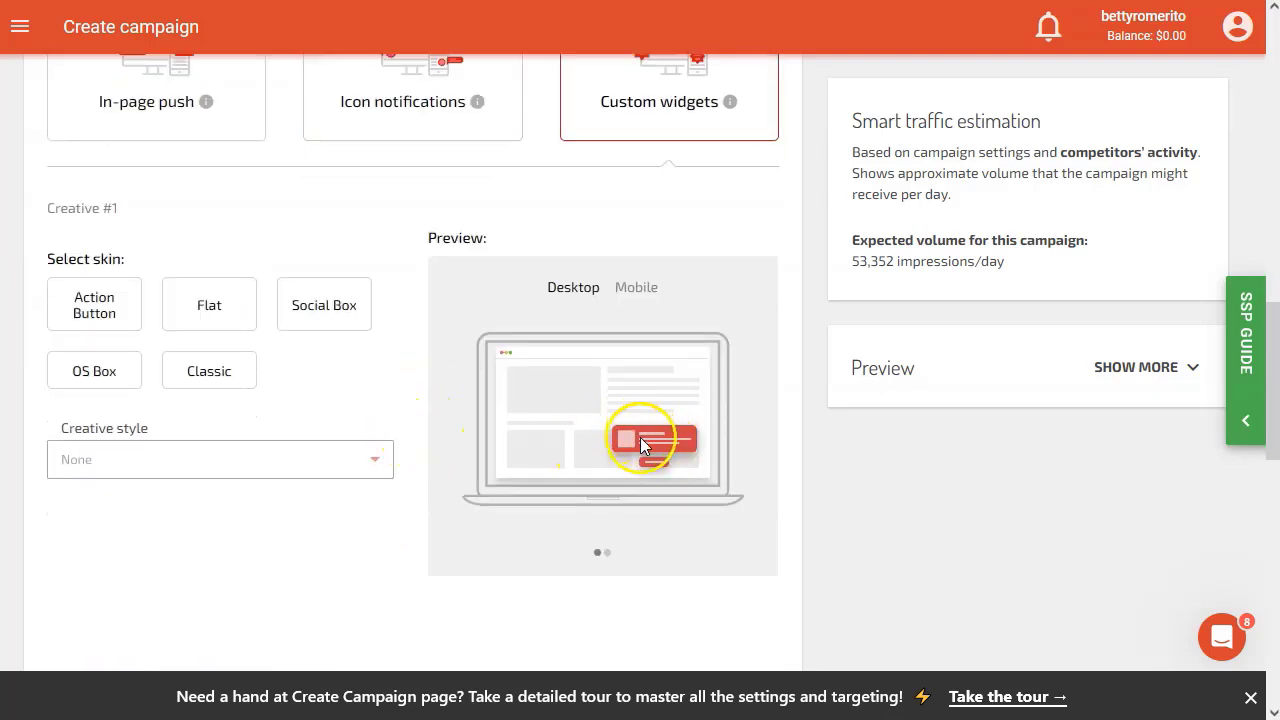
Preview the Action Button and Flat skins, and select the Social Box skin in Black style for Creative #1.
{"action": "left_click", "coordinate": [92, 306]}
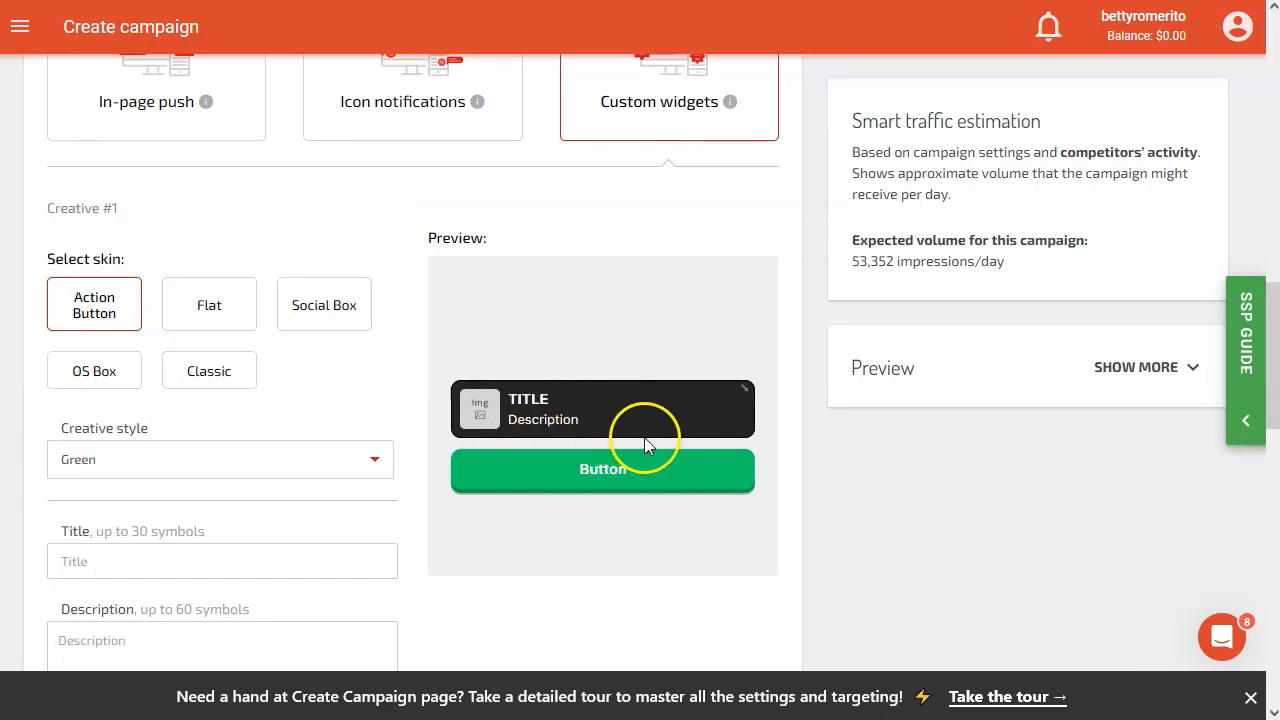
{"action": "left_click", "coordinate": [210, 310]}
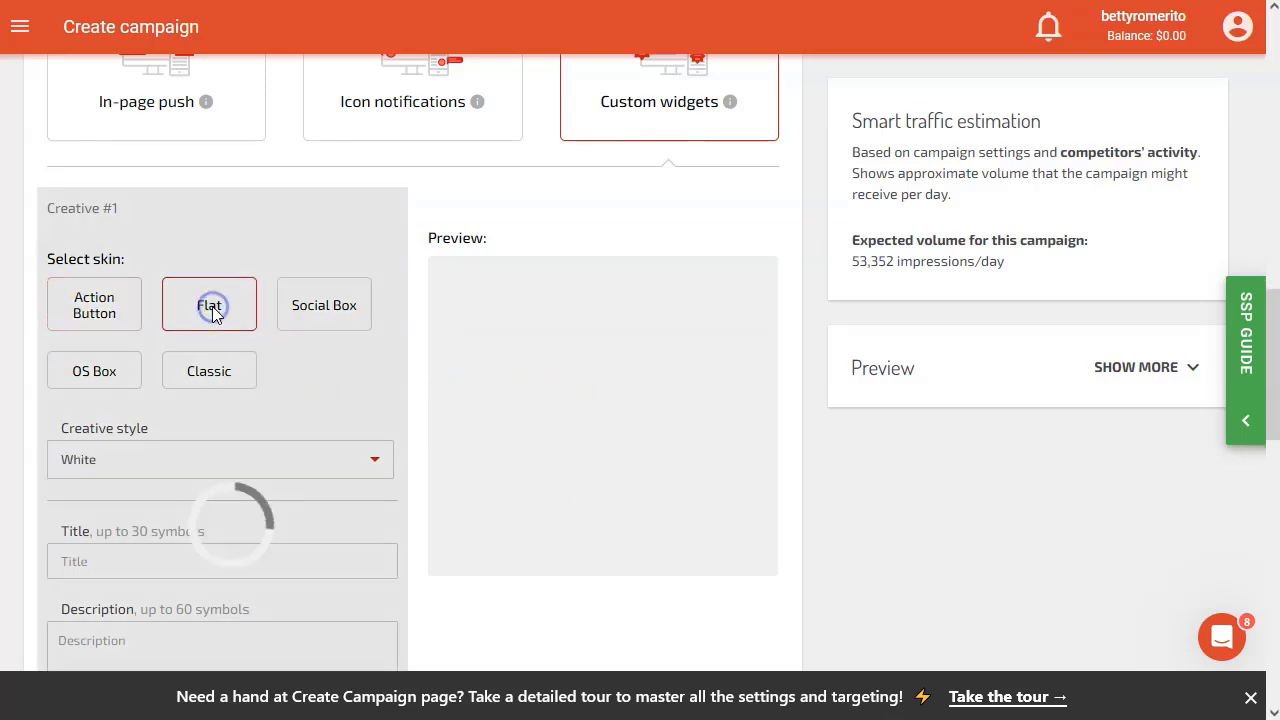
{"action": "left_click", "coordinate": [330, 312]}
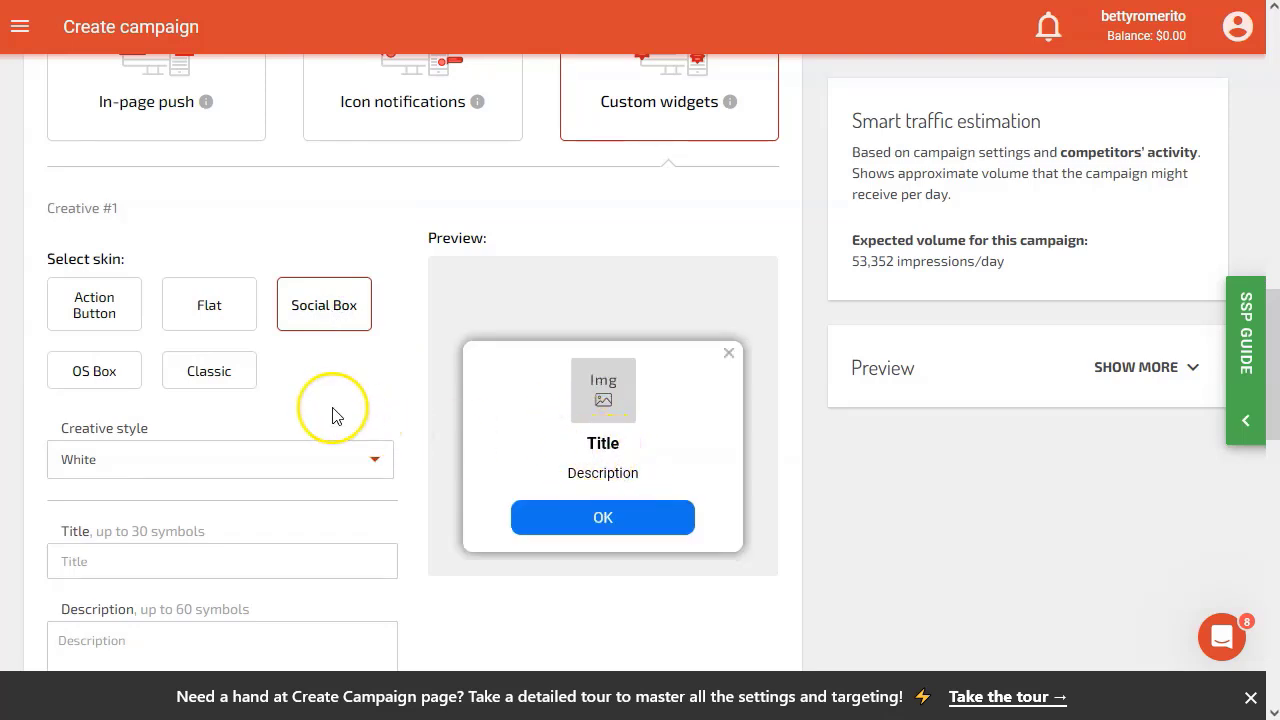
{"action": "scroll", "coordinate": [333, 415], "scroll_direction": "down", "scroll_amount": 2}
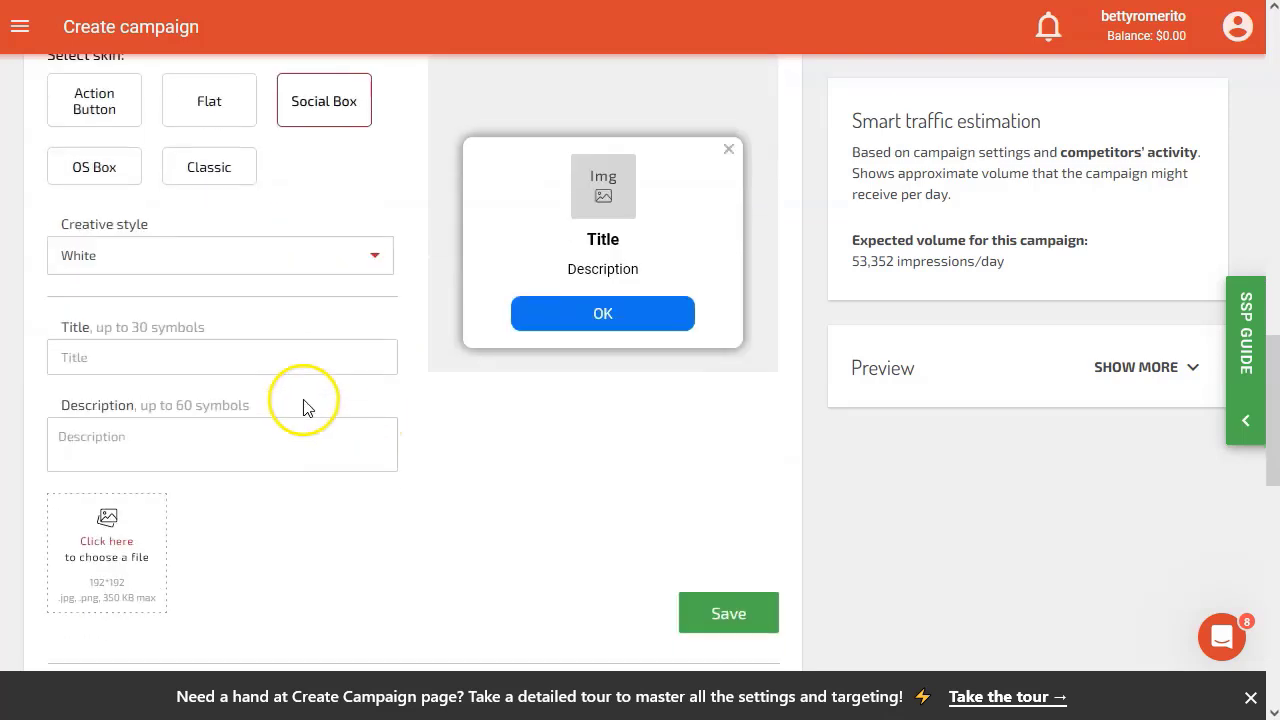
{"action": "left_click", "coordinate": [234, 252]}
{"action": "left_click", "coordinate": [120, 324]}
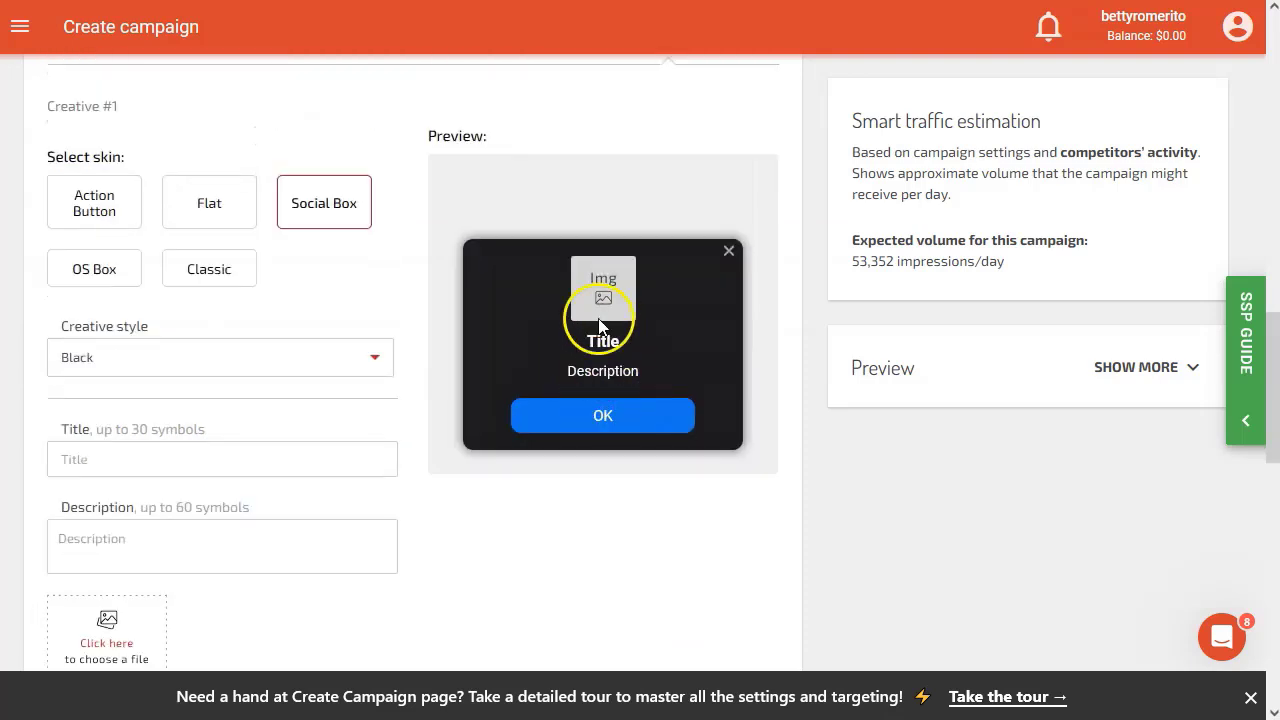
Title the creative "no more ads" and describe it as "feel the freedom that give have all the control".
{"action": "left_click", "coordinate": [135, 460]}
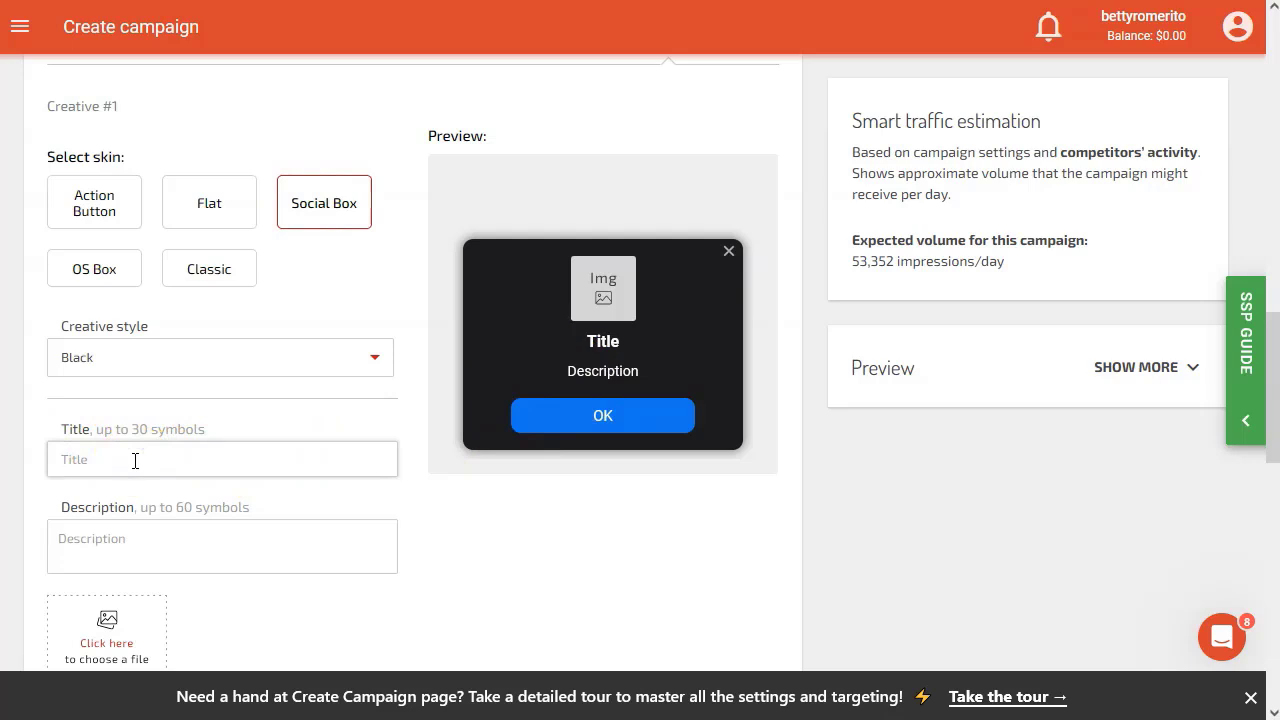
{"action": "type", "text": "no more ads"}
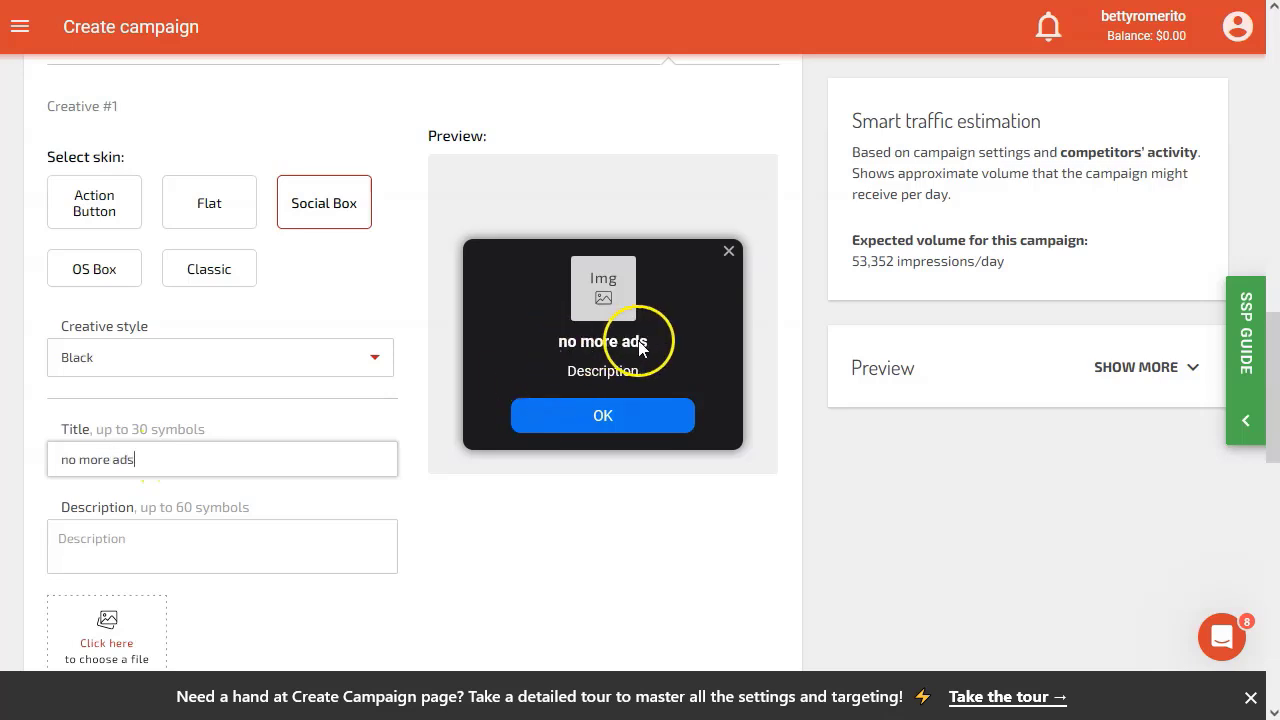
{"action": "left_click", "coordinate": [181, 545]}
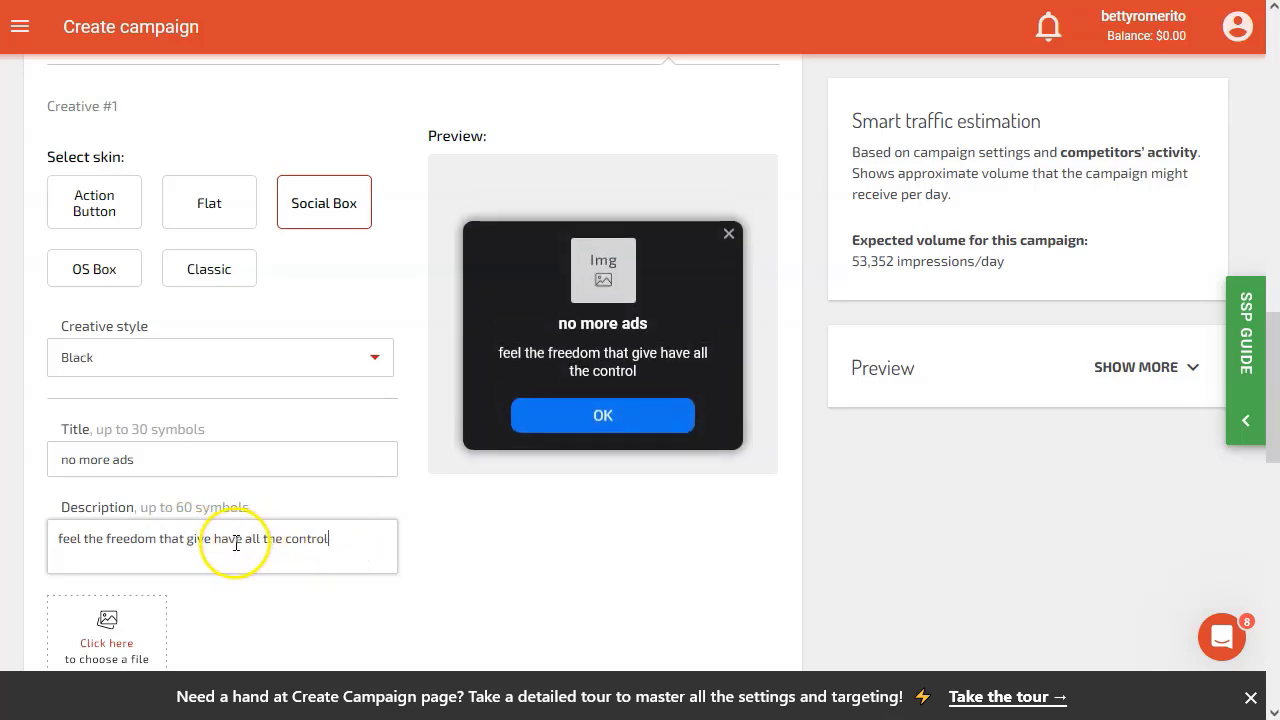
{"action": "scroll", "coordinate": [195, 551], "scroll_direction": "down", "scroll_amount": 3}
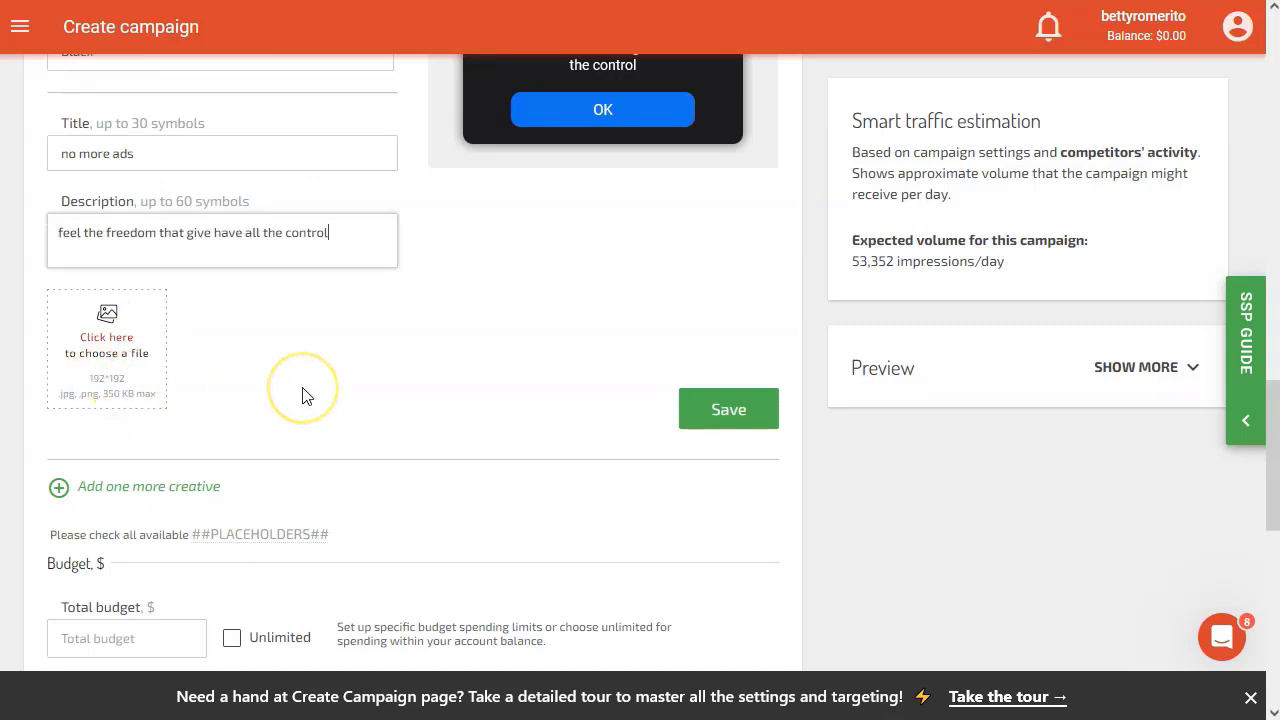
{"action": "scroll", "coordinate": [305, 395], "scroll_direction": "up", "scroll_amount": 3}
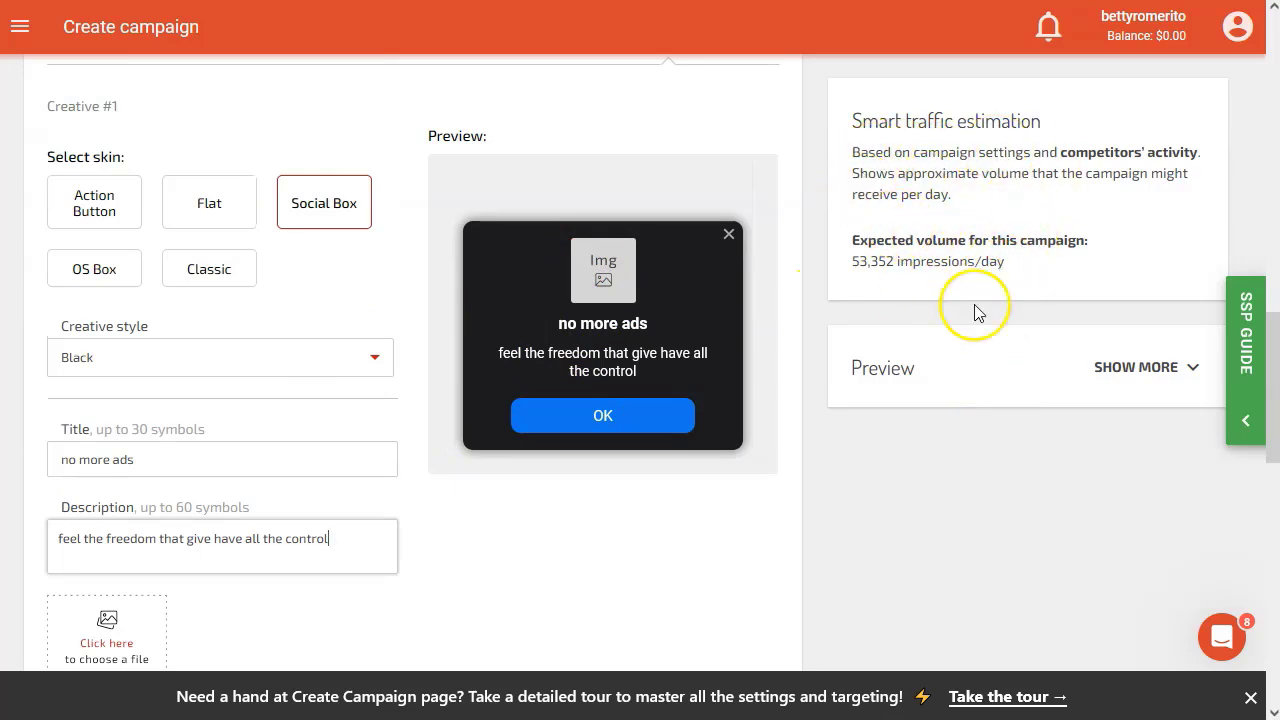
Set the total budget to 100 and choose Keep inactive for the campaign after verification.
{"action": "scroll", "coordinate": [360, 440], "scroll_direction": "down", "scroll_amount": 5}
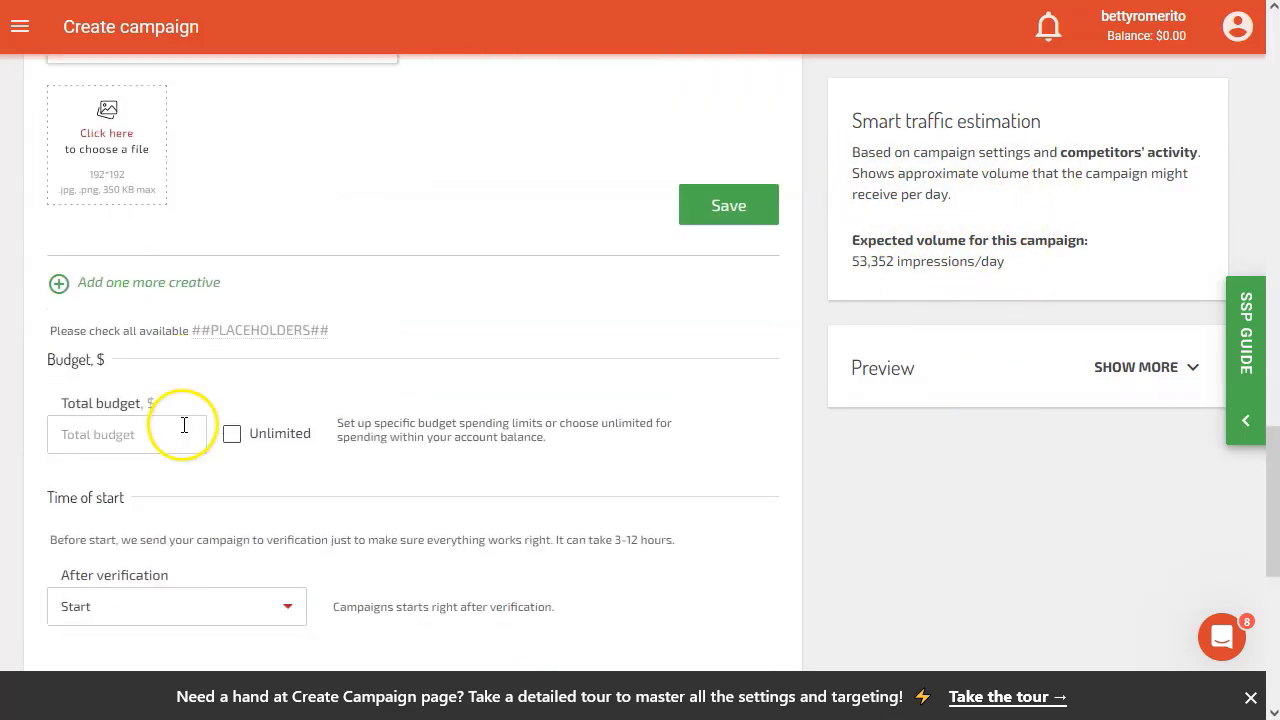
{"action": "left_click", "coordinate": [121, 437]}
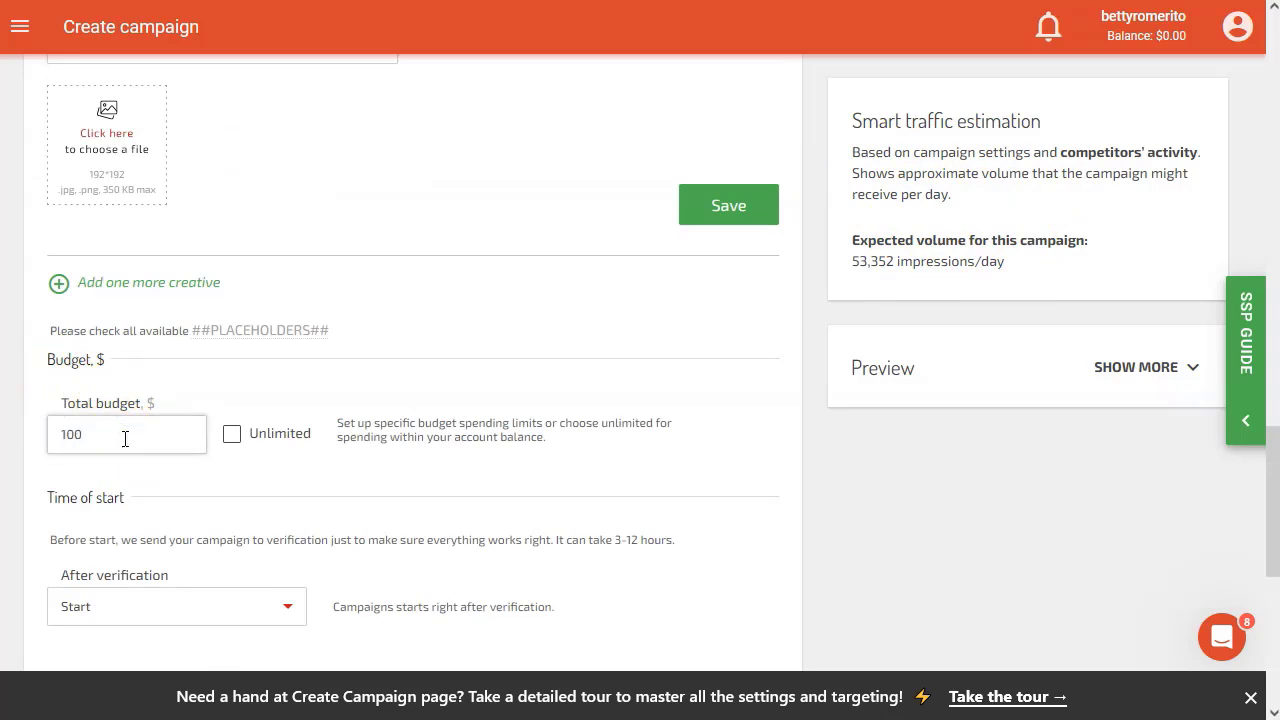
{"action": "scroll", "coordinate": [62, 377], "scroll_direction": "down", "scroll_amount": 2}
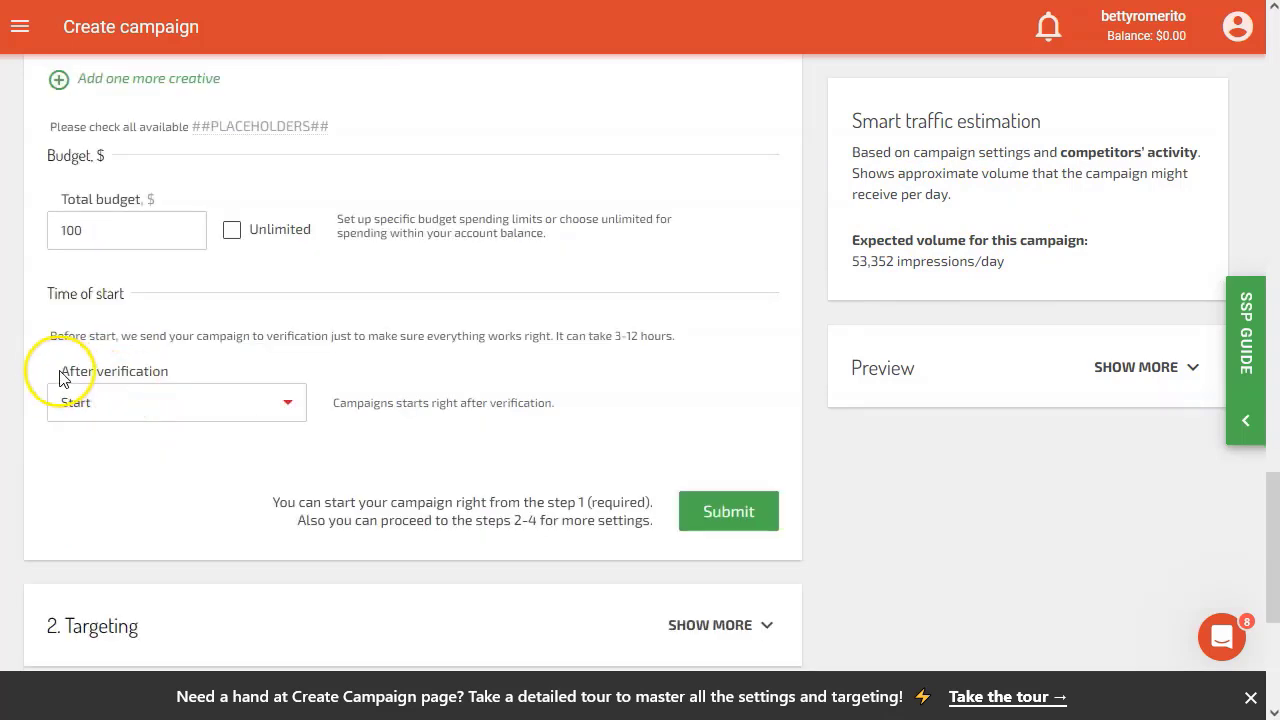
{"action": "left_click", "coordinate": [127, 400]}
{"action": "left_click", "coordinate": [110, 507]}
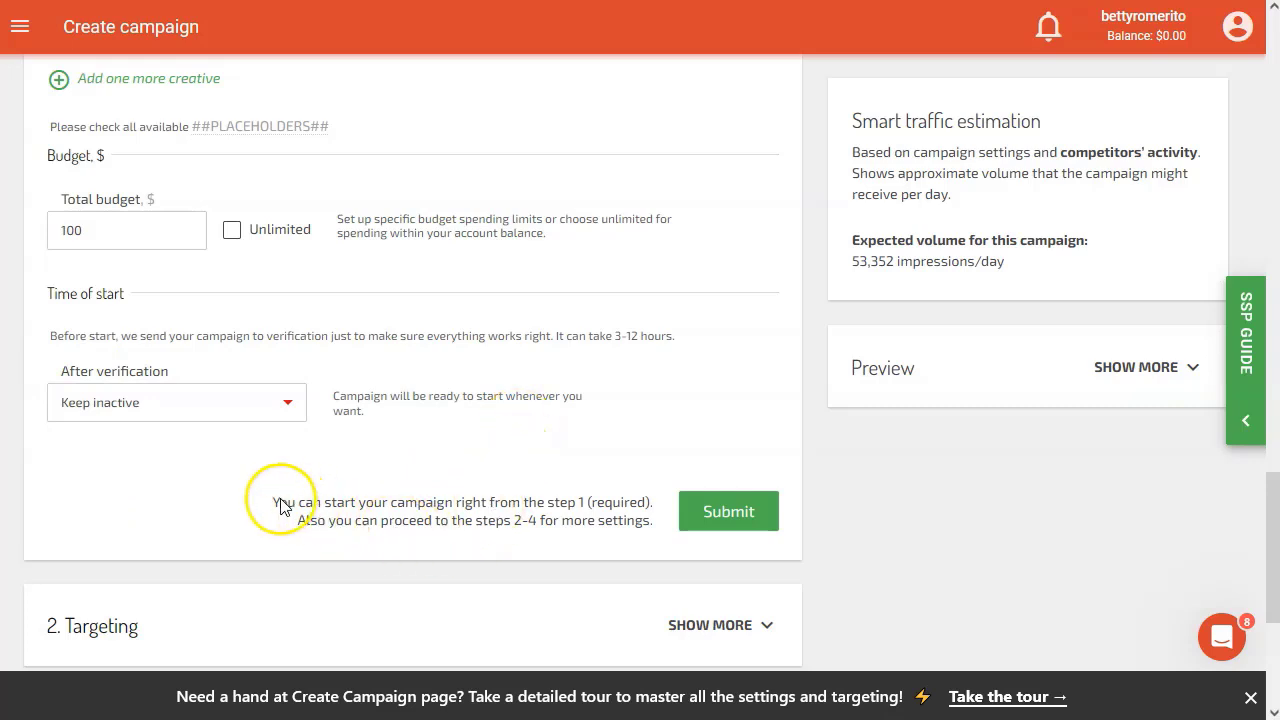
{"action": "left_click_drag", "start_coordinate": [274, 502], "coordinate": [565, 508]}
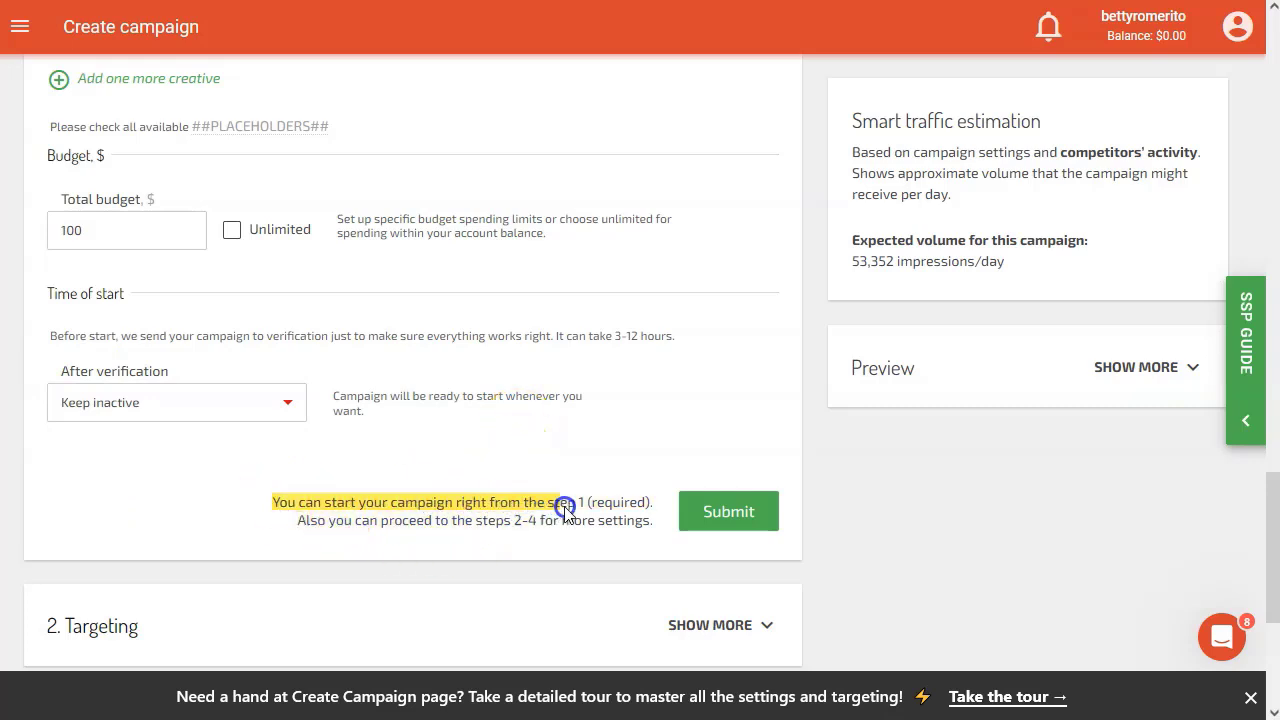
{"action": "left_click", "coordinate": [484, 510]}
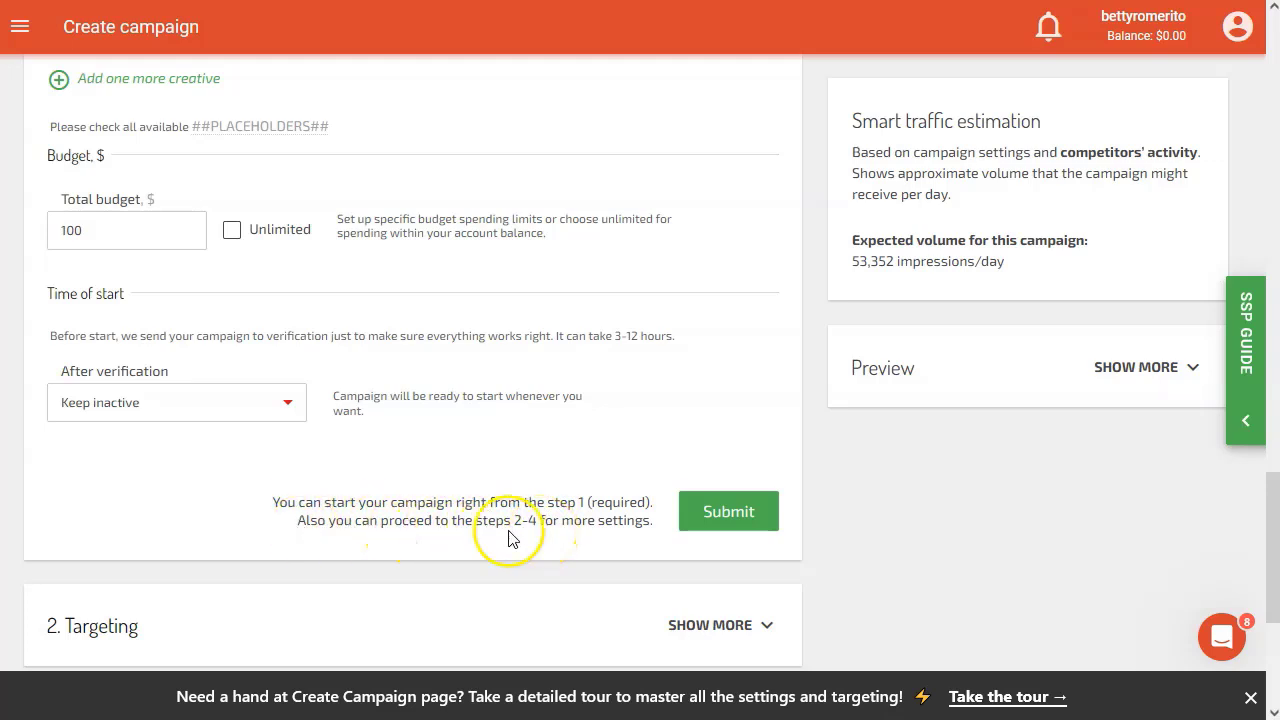
Set up an Operating system targeting rule for Android that includes all versions.
{"action": "scroll", "coordinate": [258, 531], "scroll_direction": "down", "scroll_amount": 3}
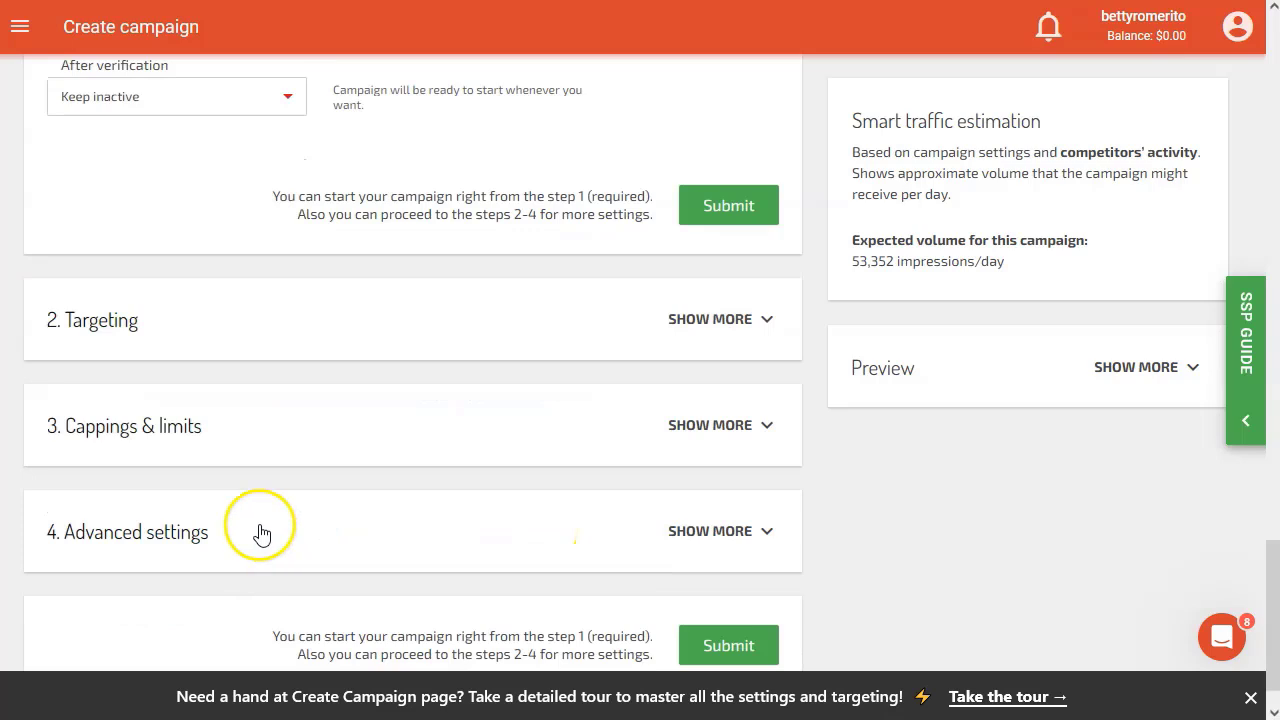
{"action": "left_click", "coordinate": [752, 321]}
{"action": "left_click", "coordinate": [155, 414]}
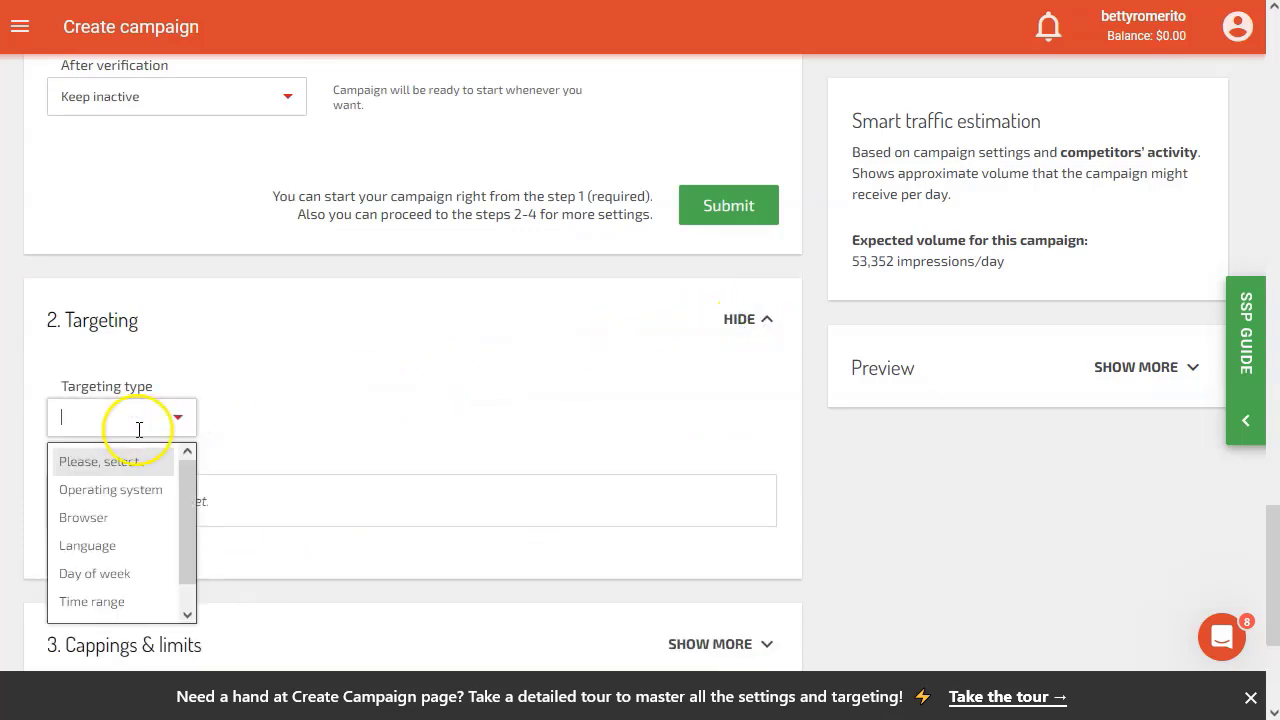
{"action": "scroll", "coordinate": [189, 457], "scroll_direction": "down", "scroll_amount": 1}
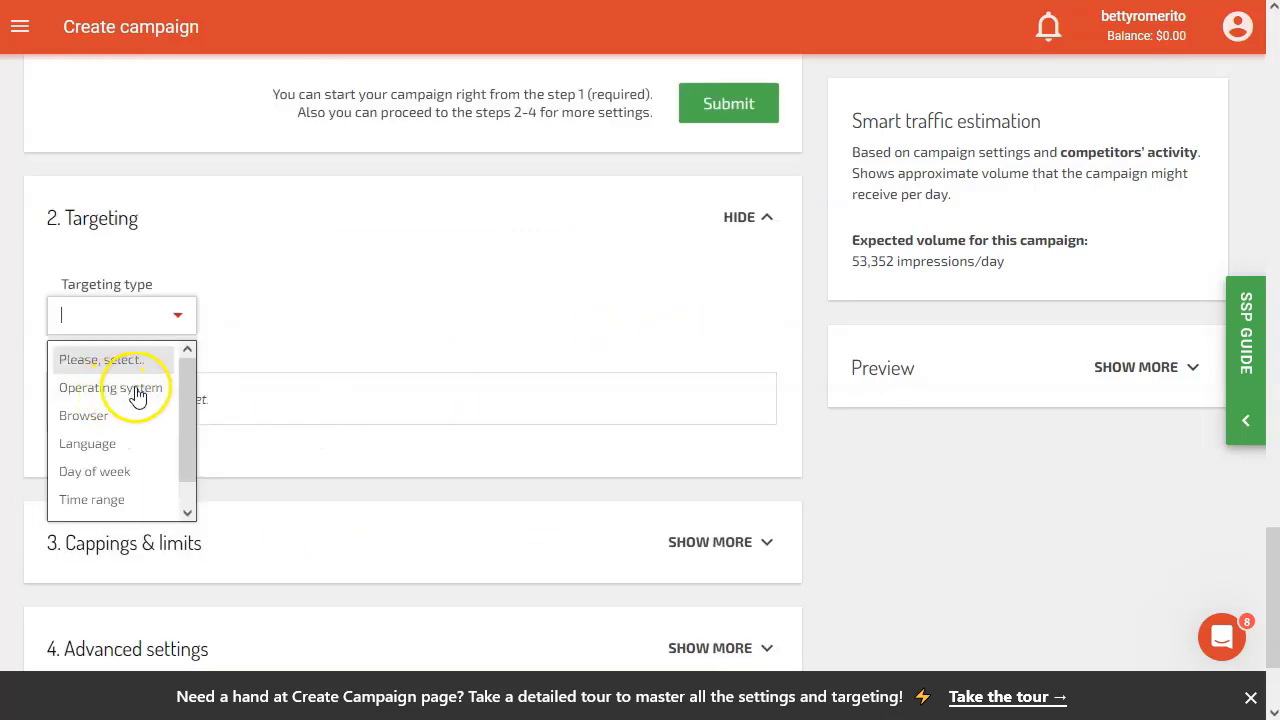
{"action": "left_click", "coordinate": [131, 396]}
{"action": "left_click", "coordinate": [100, 376]}
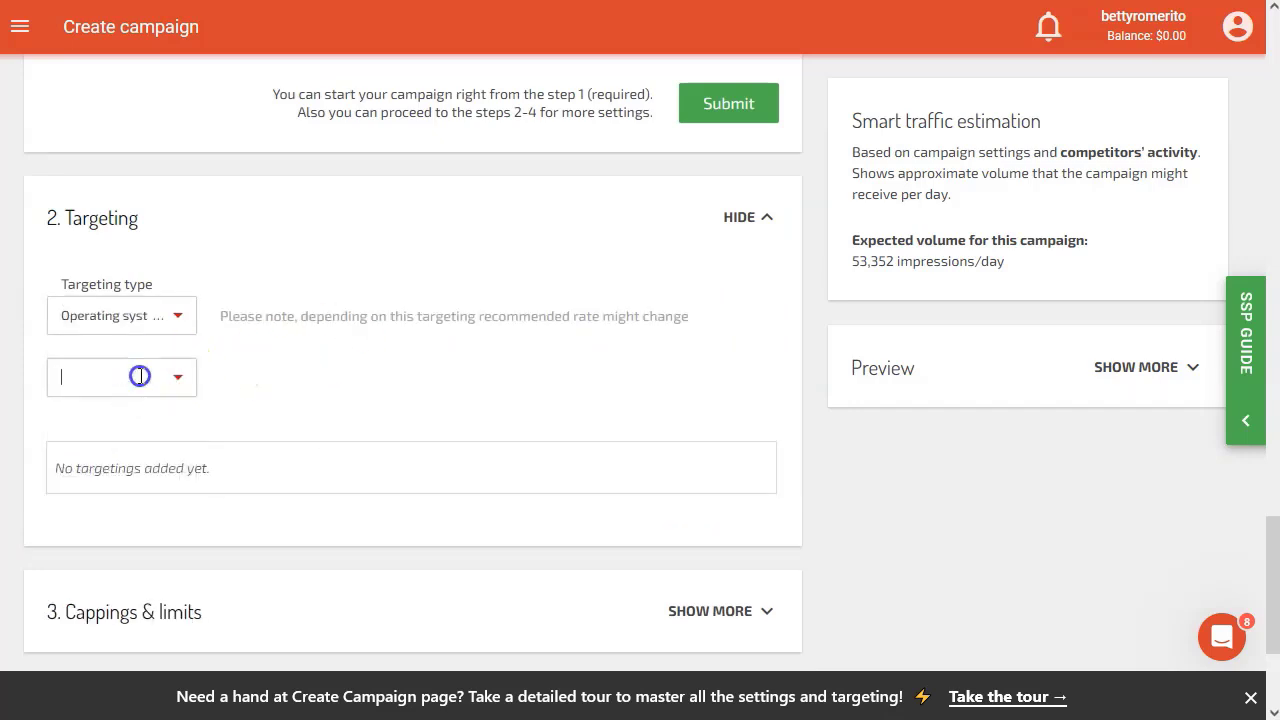
{"action": "left_click", "coordinate": [105, 478]}
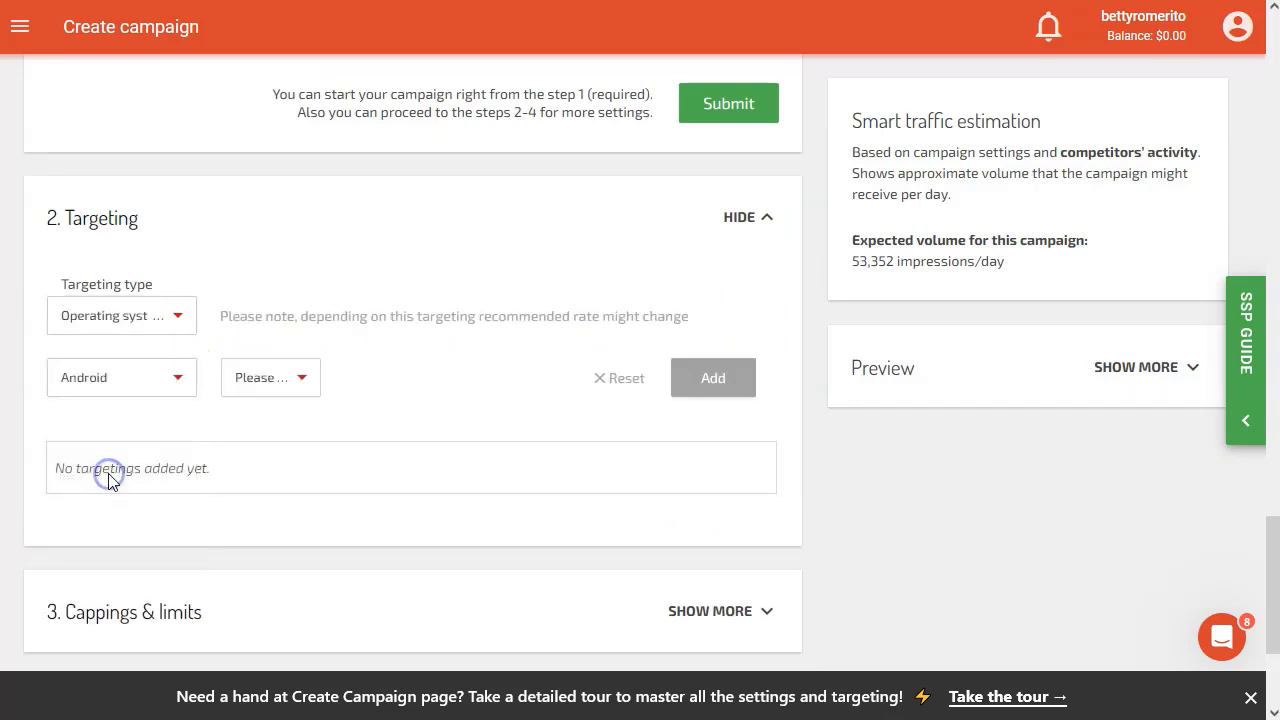
{"action": "scroll", "coordinate": [220, 490], "scroll_direction": "down", "scroll_amount": 3}
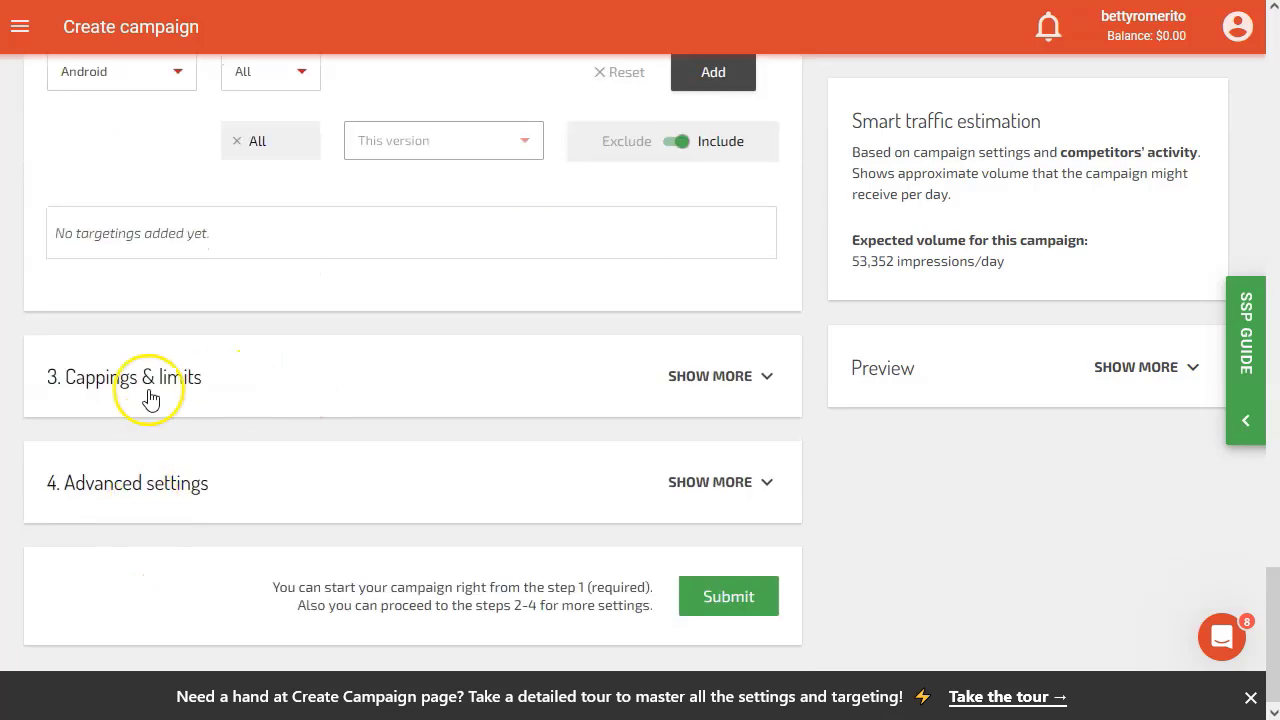
In the cappings and limits, set the frequency capping period to 12 hours and the daily budget to -10.
{"action": "left_click", "coordinate": [708, 376]}
{"action": "scroll", "coordinate": [92, 417], "scroll_direction": "down", "scroll_amount": 1}
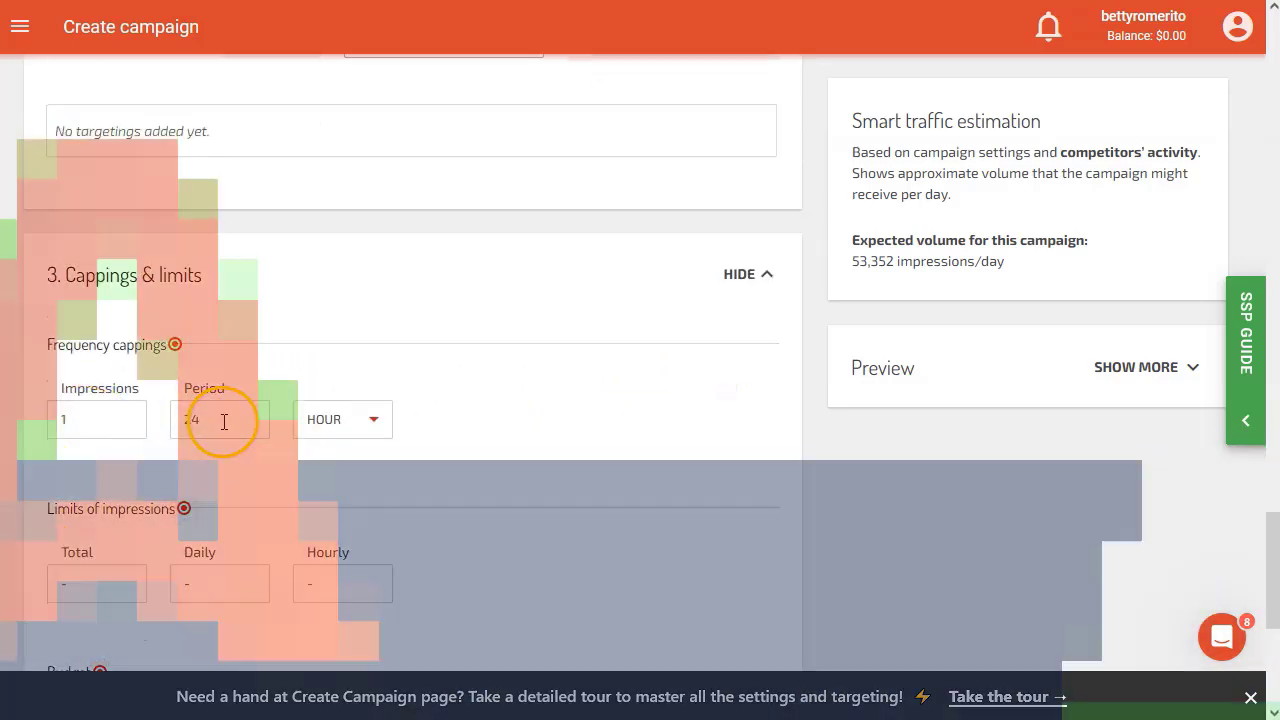
{"action": "scroll", "coordinate": [175, 505], "scroll_direction": "down", "scroll_amount": 2}
{"action": "scroll", "coordinate": [200, 400], "scroll_direction": "down", "scroll_amount": 2}
{"action": "scroll", "coordinate": [240, 250], "scroll_direction": "up", "scroll_amount": 2}
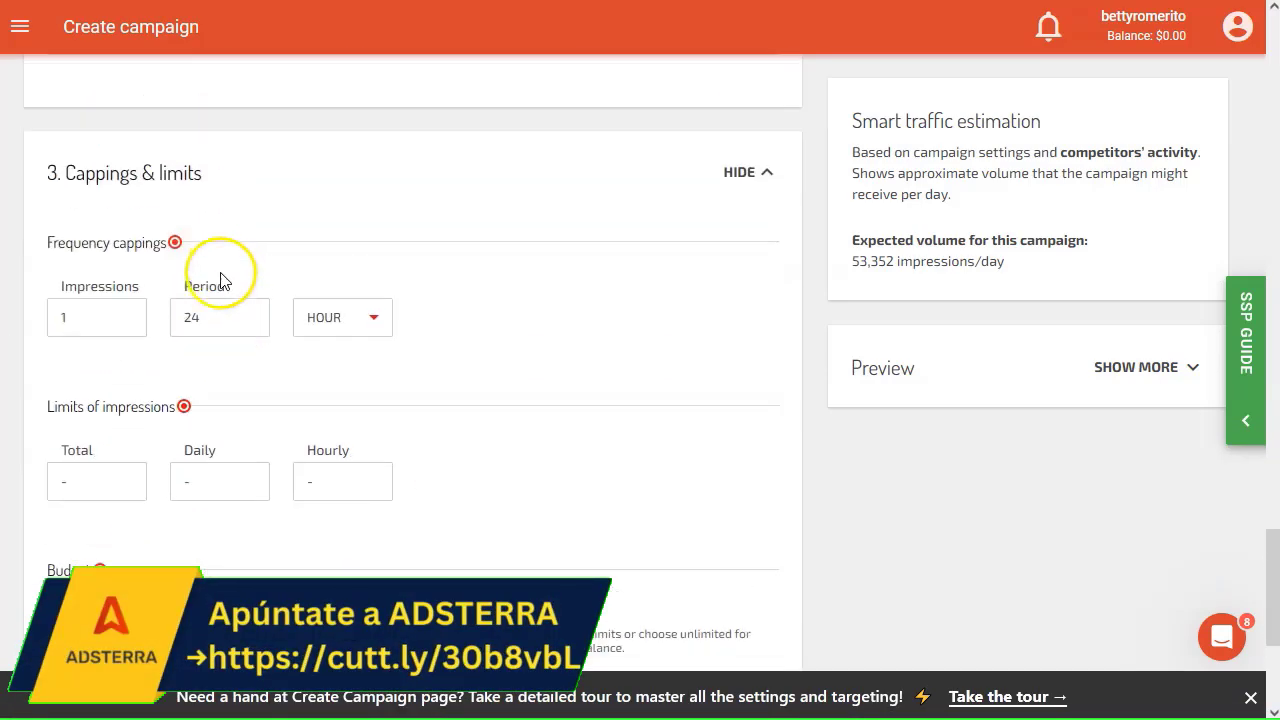
{"action": "type", "text": "12"}
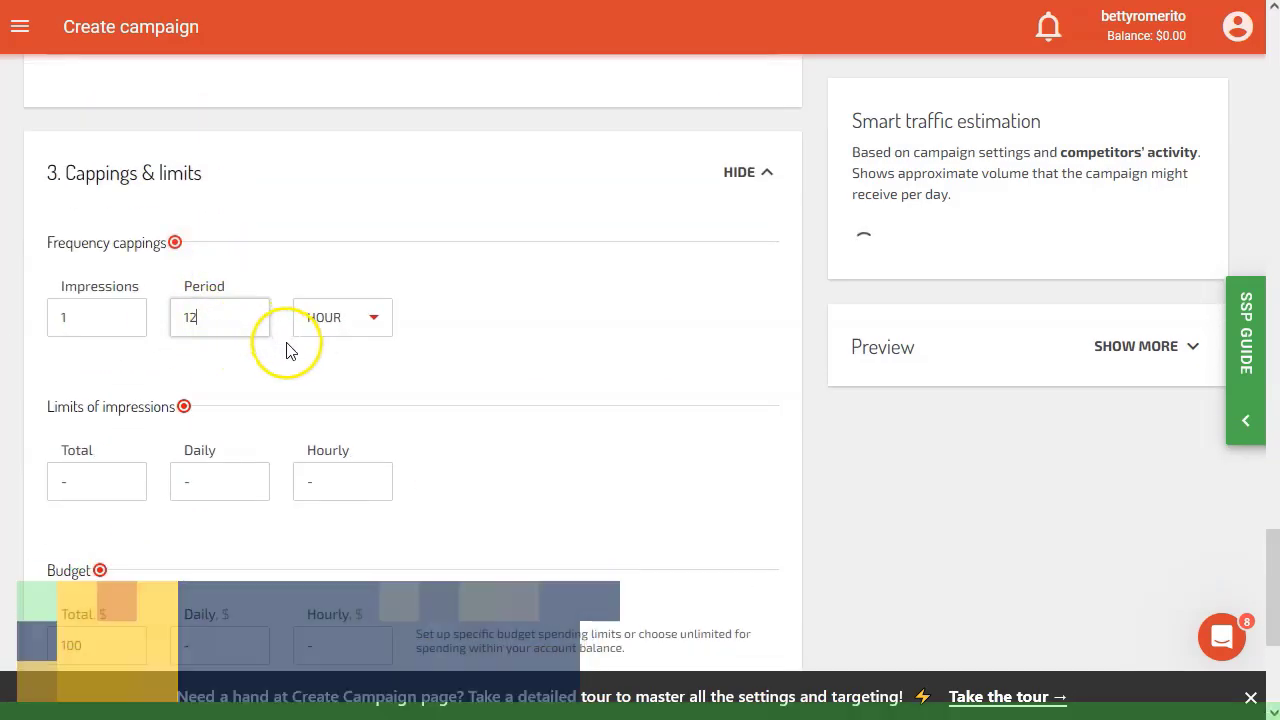
{"action": "scroll", "coordinate": [150, 400], "scroll_direction": "down", "scroll_amount": 1}
{"action": "mouse_move", "coordinate": [186, 316]}
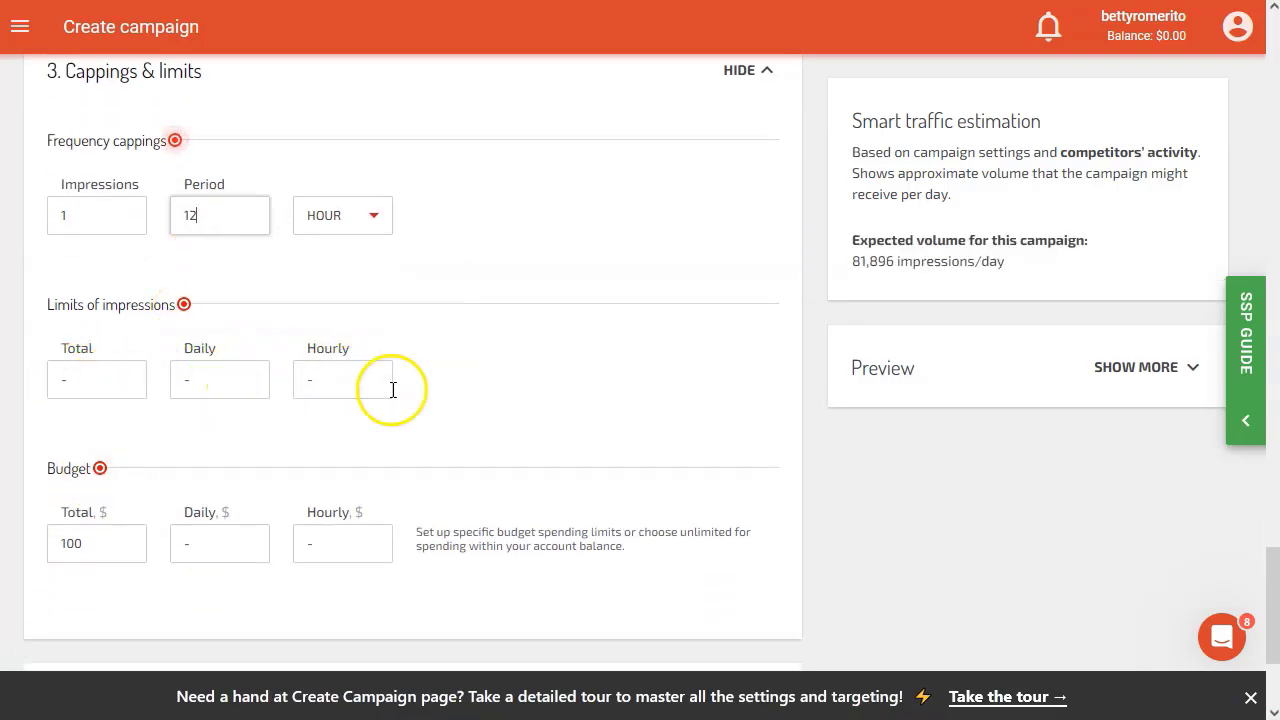
{"action": "scroll", "coordinate": [170, 475], "scroll_direction": "down", "scroll_amount": 1}
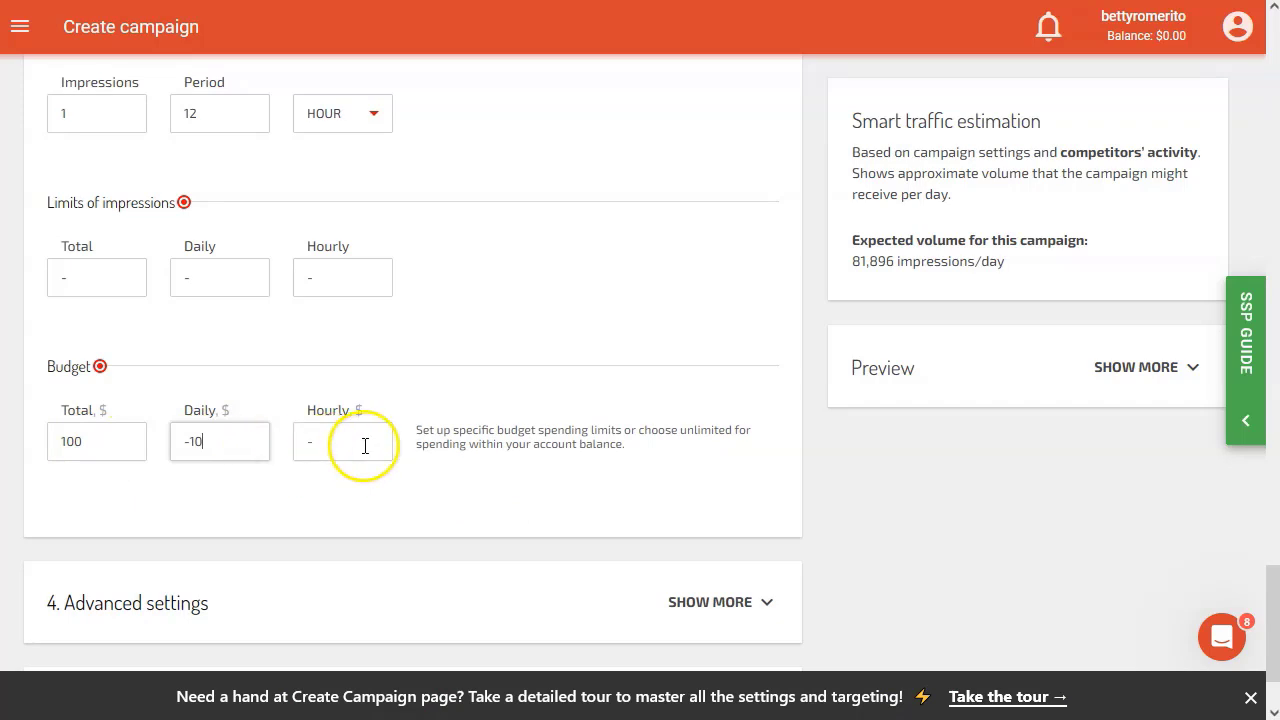
Expand the advanced settings, try Whitelist for the placements and return the option to Blacklist.
{"action": "scroll", "coordinate": [365, 446], "scroll_direction": "down", "scroll_amount": 2}
{"action": "left_click", "coordinate": [680, 394]}
{"action": "scroll", "coordinate": [237, 437], "scroll_direction": "down", "scroll_amount": 2}
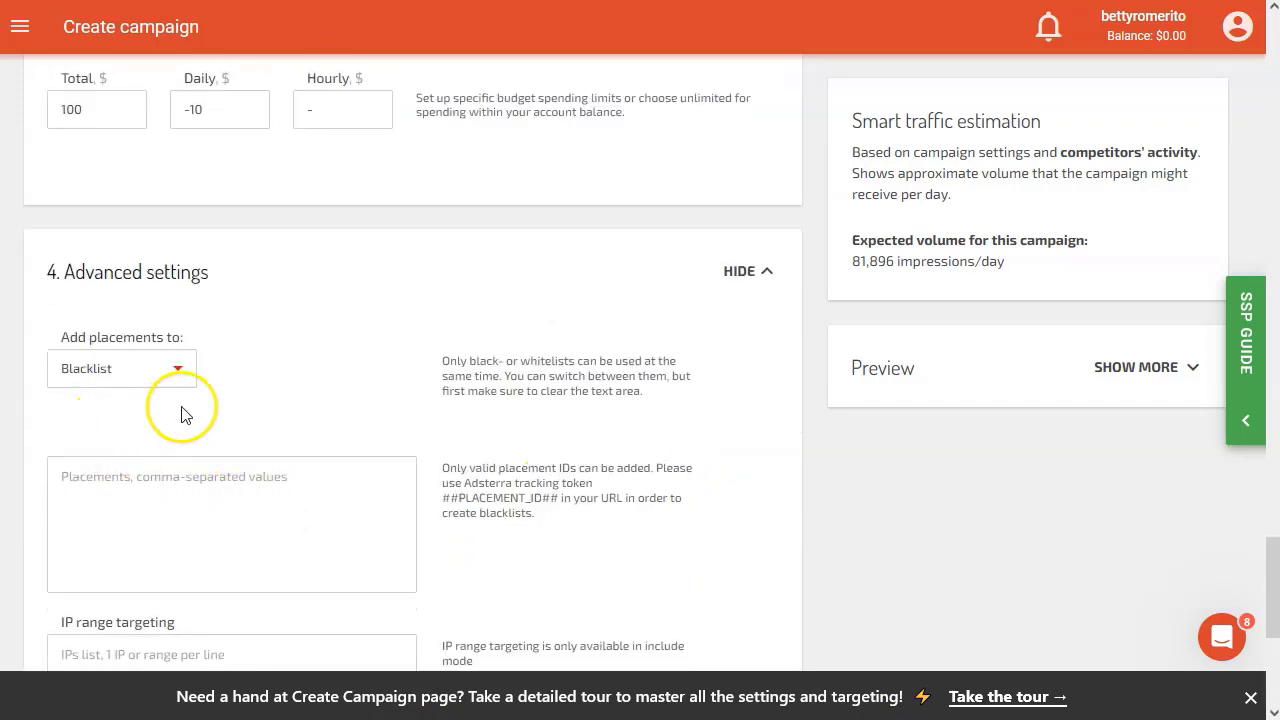
{"action": "left_click", "coordinate": [174, 364]}
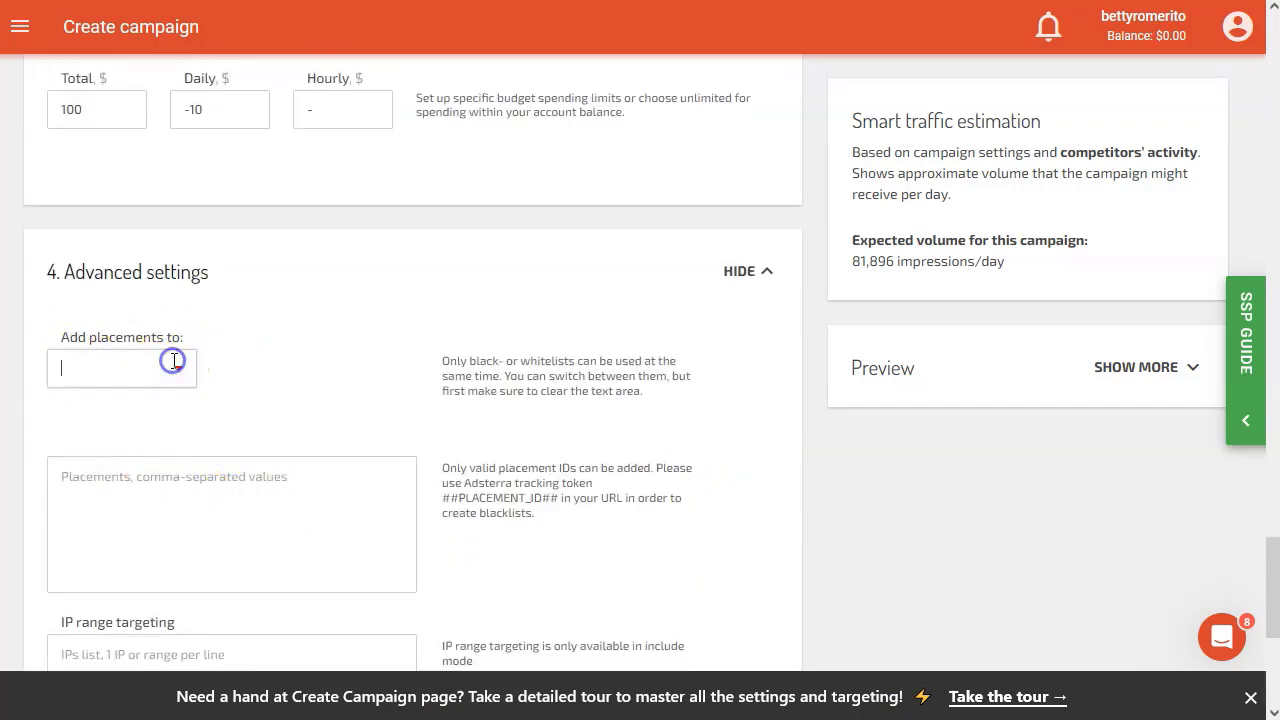
{"action": "left_click", "coordinate": [74, 440]}
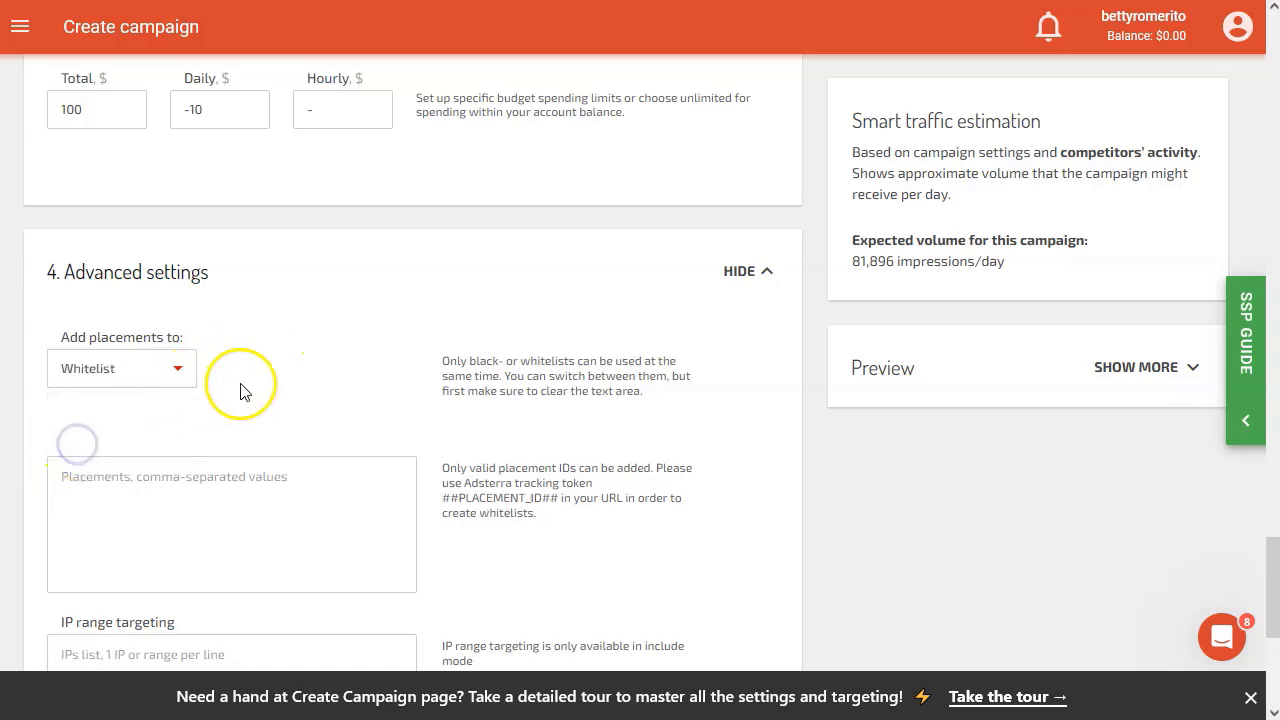
{"action": "left_click", "coordinate": [168, 372]}
{"action": "left_click", "coordinate": [115, 411]}
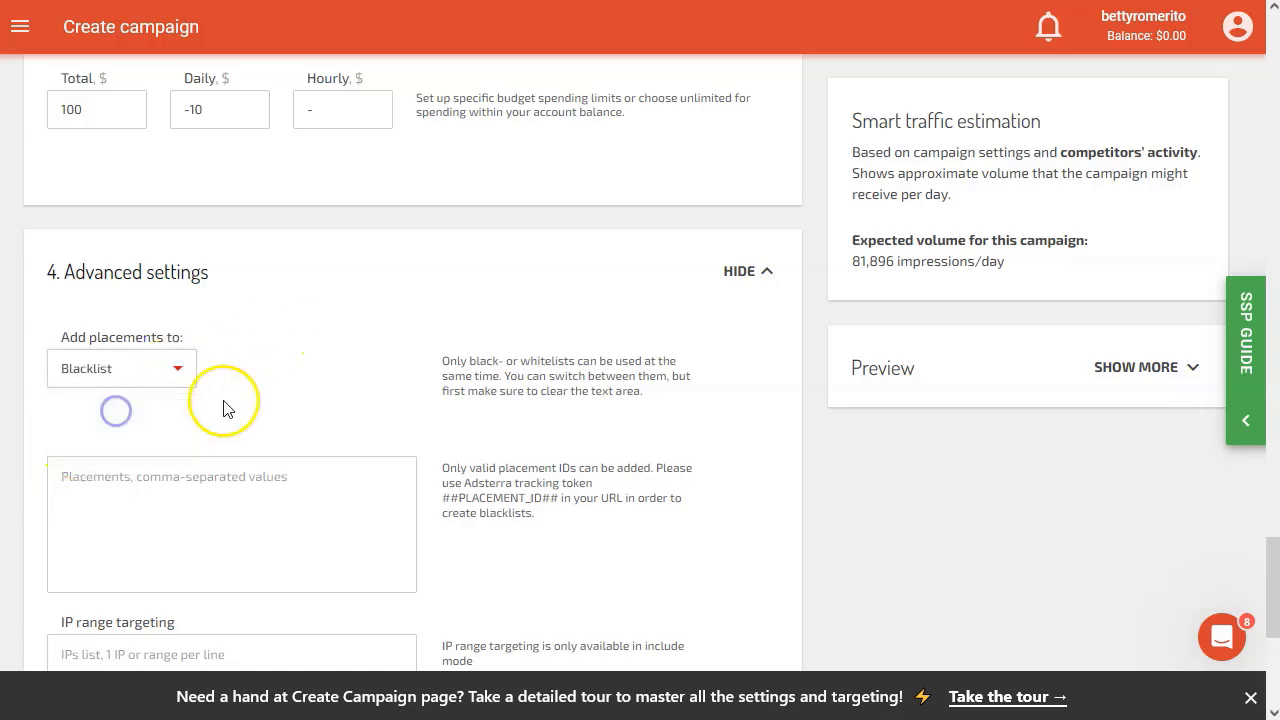
{"action": "scroll", "coordinate": [343, 500], "scroll_direction": "down", "scroll_amount": 3}
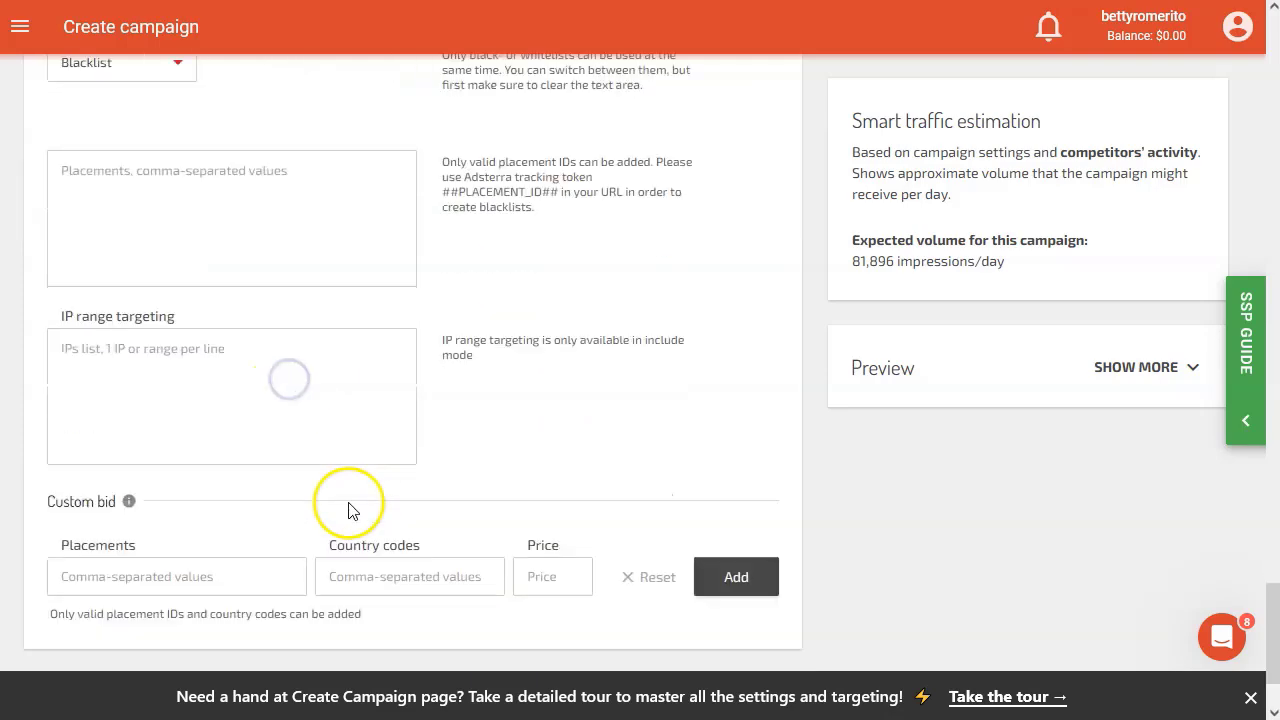
Try to submit the campaign and check the Countries and Creative sections of the form.
{"action": "scroll", "coordinate": [257, 508], "scroll_direction": "down", "scroll_amount": 1}
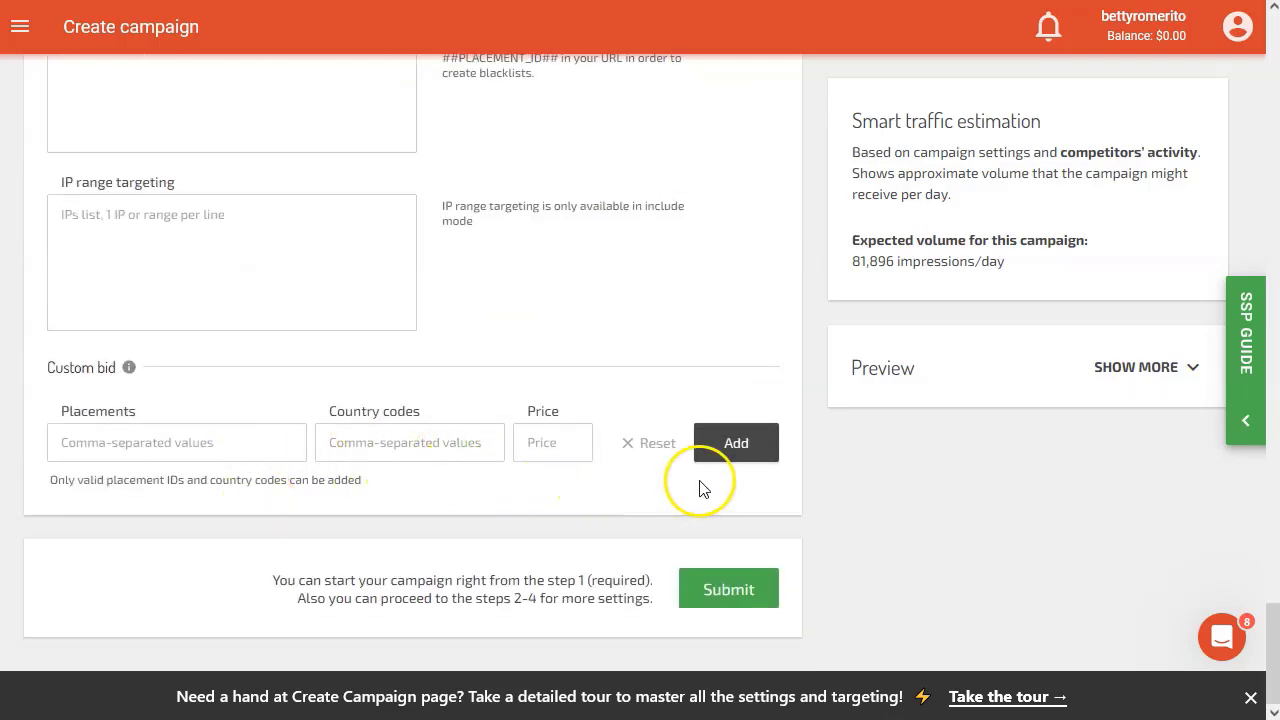
{"action": "left_click", "coordinate": [729, 590]}
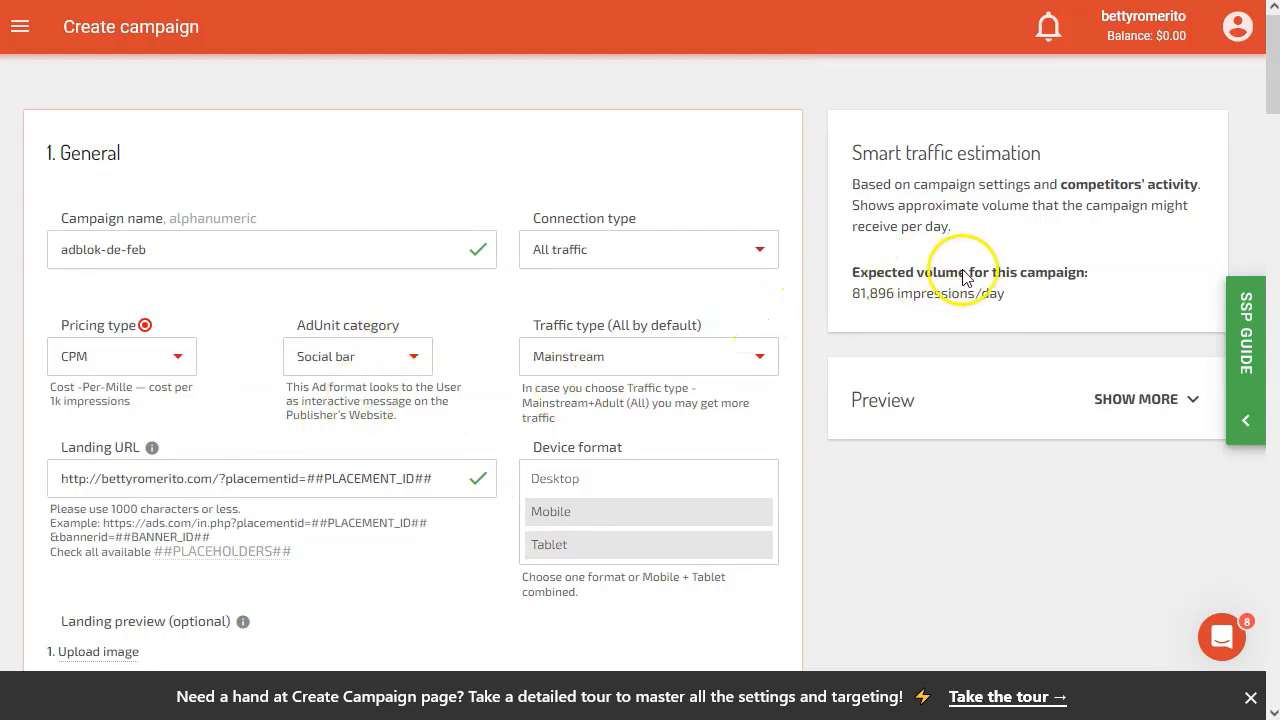
{"action": "scroll", "coordinate": [443, 420], "scroll_direction": "down", "scroll_amount": 4}
{"action": "scroll", "coordinate": [323, 460], "scroll_direction": "down", "scroll_amount": 3}
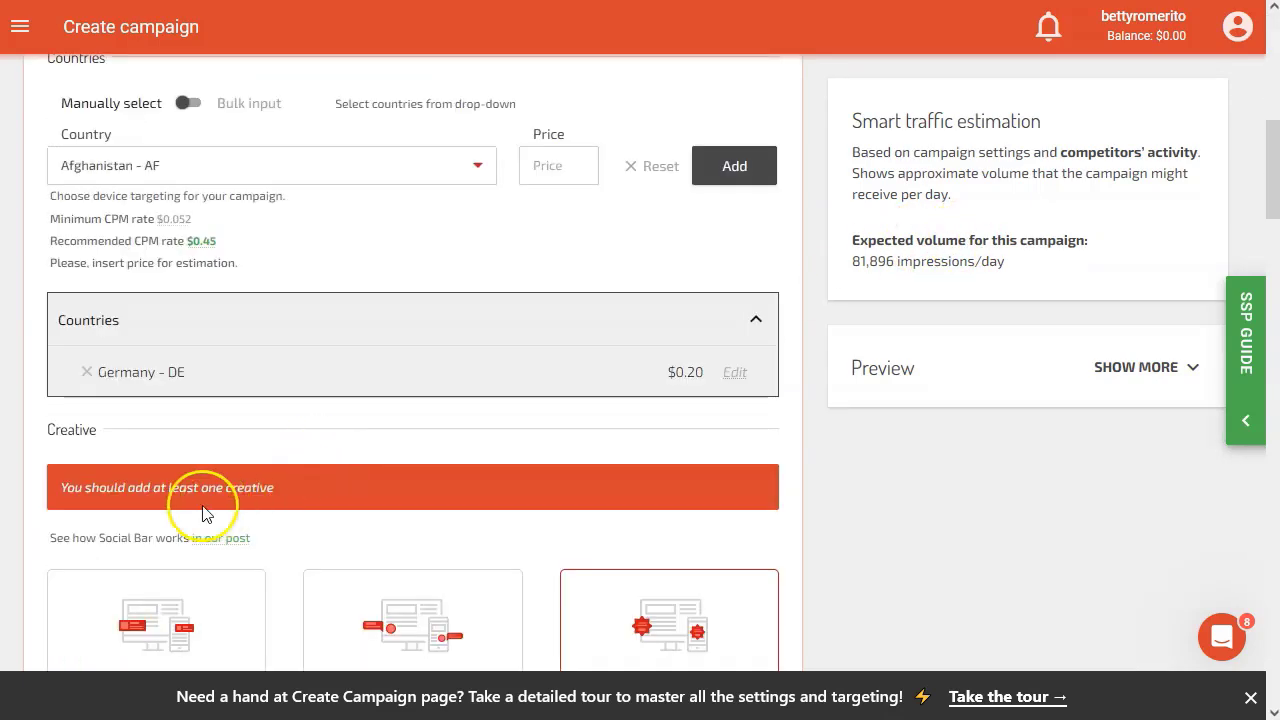
{"action": "scroll", "coordinate": [200, 510], "scroll_direction": "down", "scroll_amount": 2}
{"action": "scroll", "coordinate": [286, 374], "scroll_direction": "down", "scroll_amount": 3}
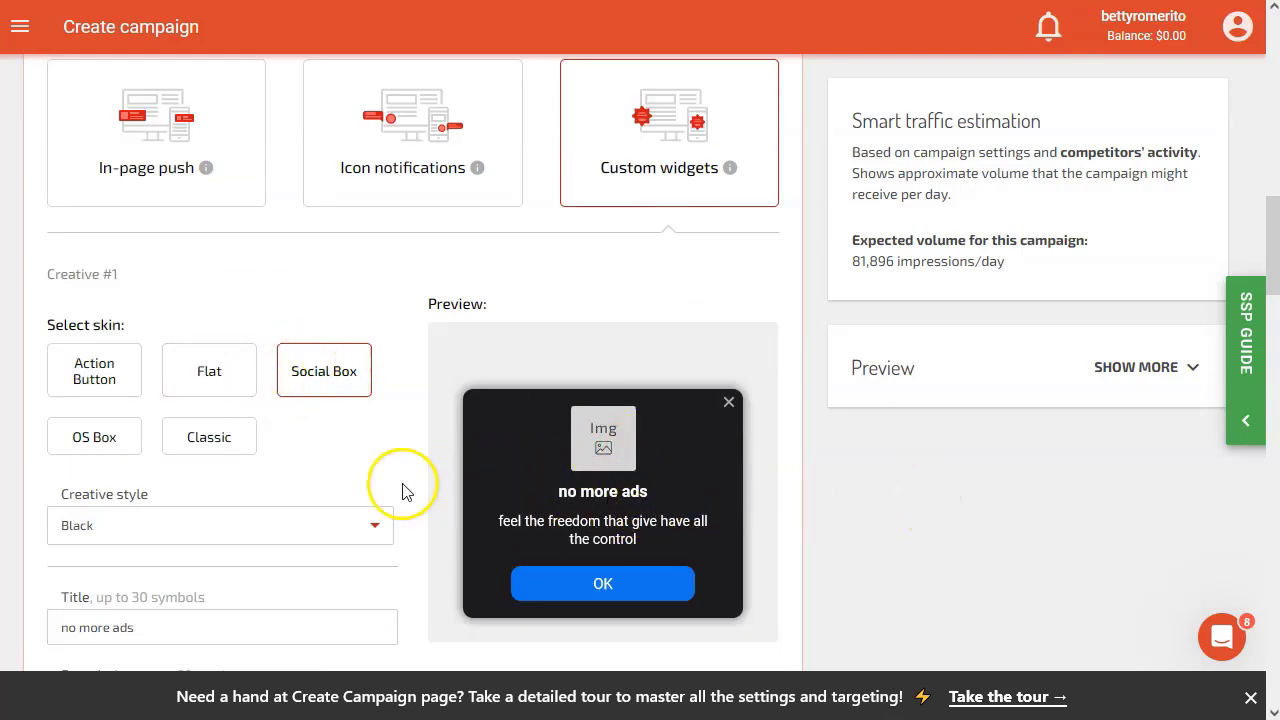
Review the campaign's general settings, landing URL, device format and country section from the start of the form.
{"action": "scroll", "coordinate": [402, 488], "scroll_direction": "up", "scroll_amount": 10}
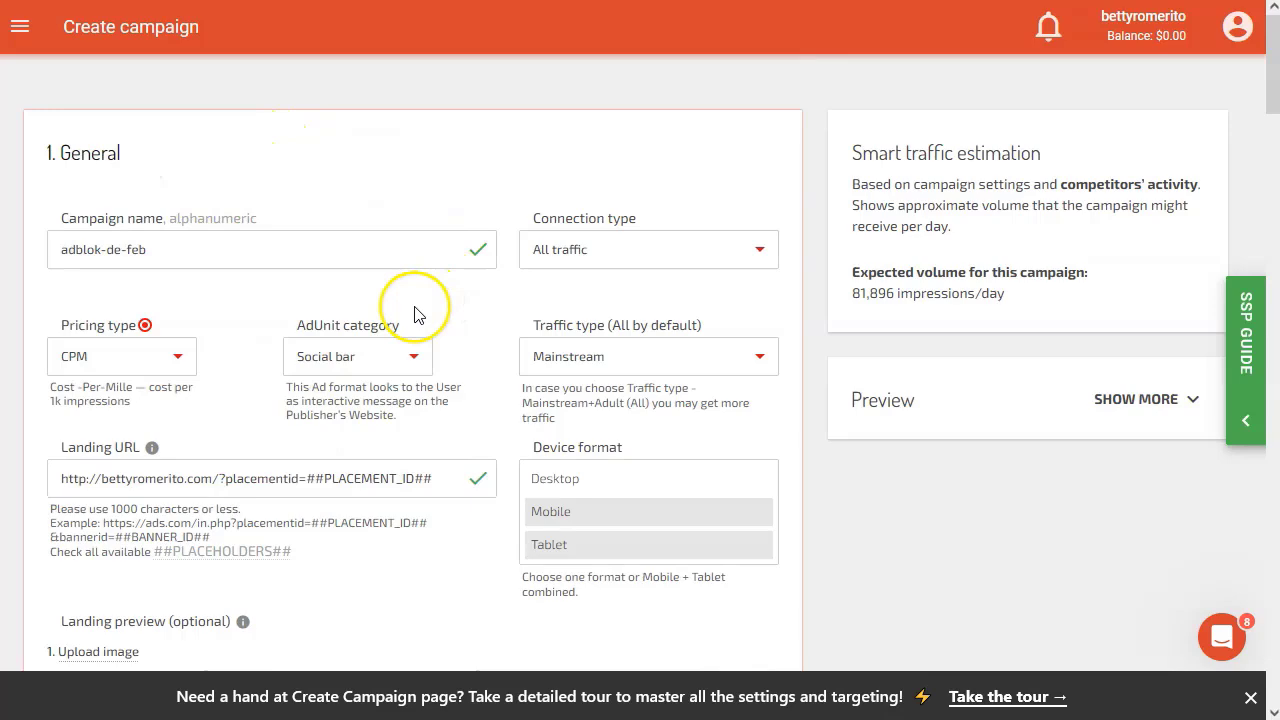
{"action": "scroll", "coordinate": [418, 314], "scroll_direction": "down", "scroll_amount": 1}
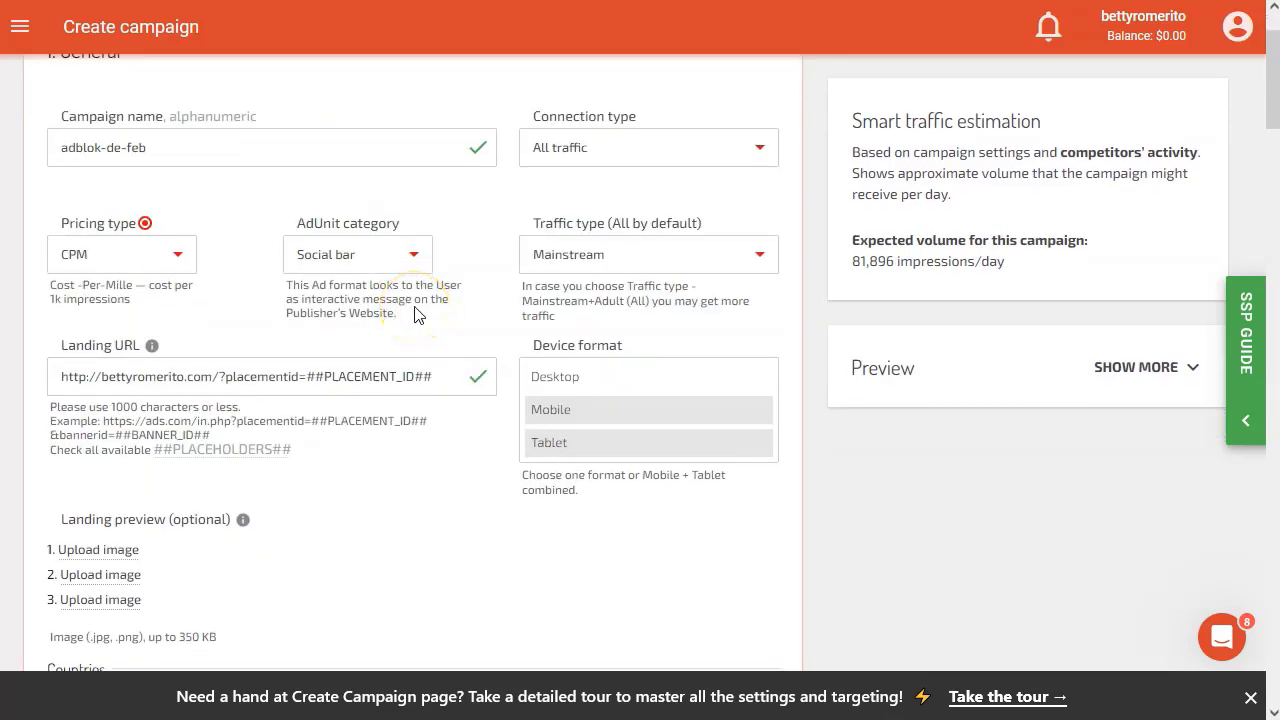
{"action": "scroll", "coordinate": [418, 314], "scroll_direction": "down", "scroll_amount": 2}
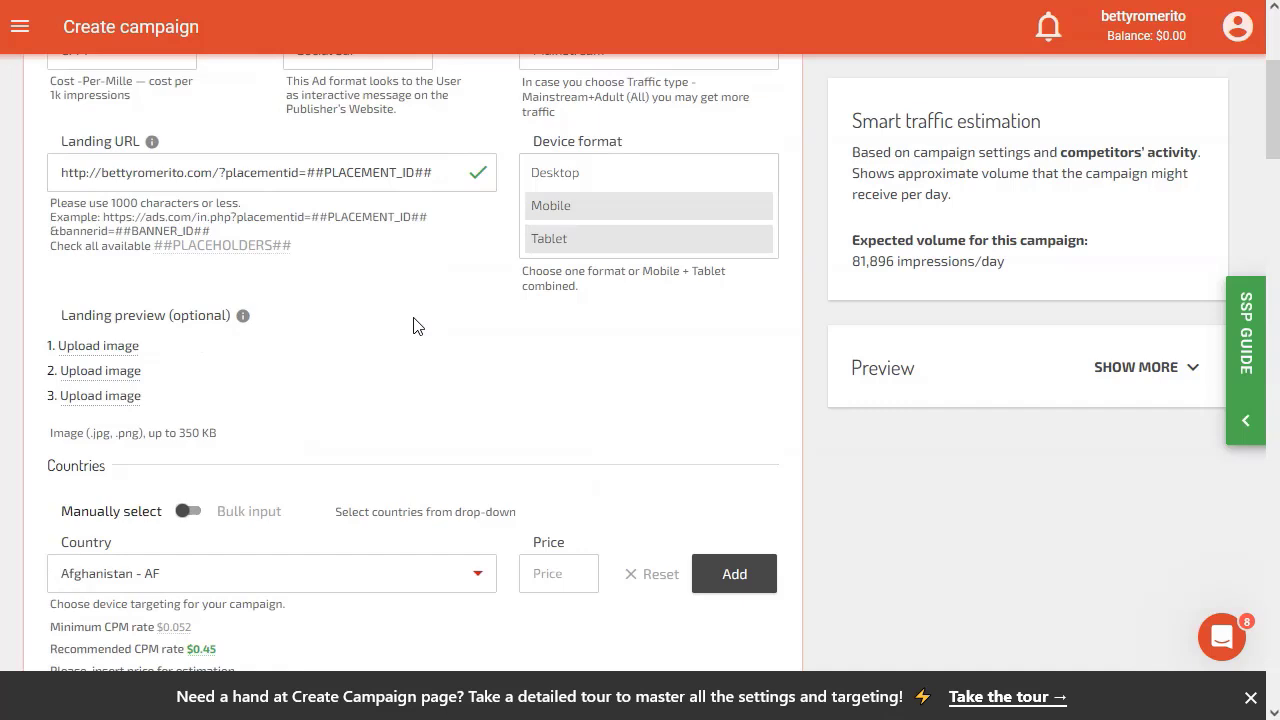
{"action": "scroll", "coordinate": [388, 436], "scroll_direction": "down", "scroll_amount": 5}
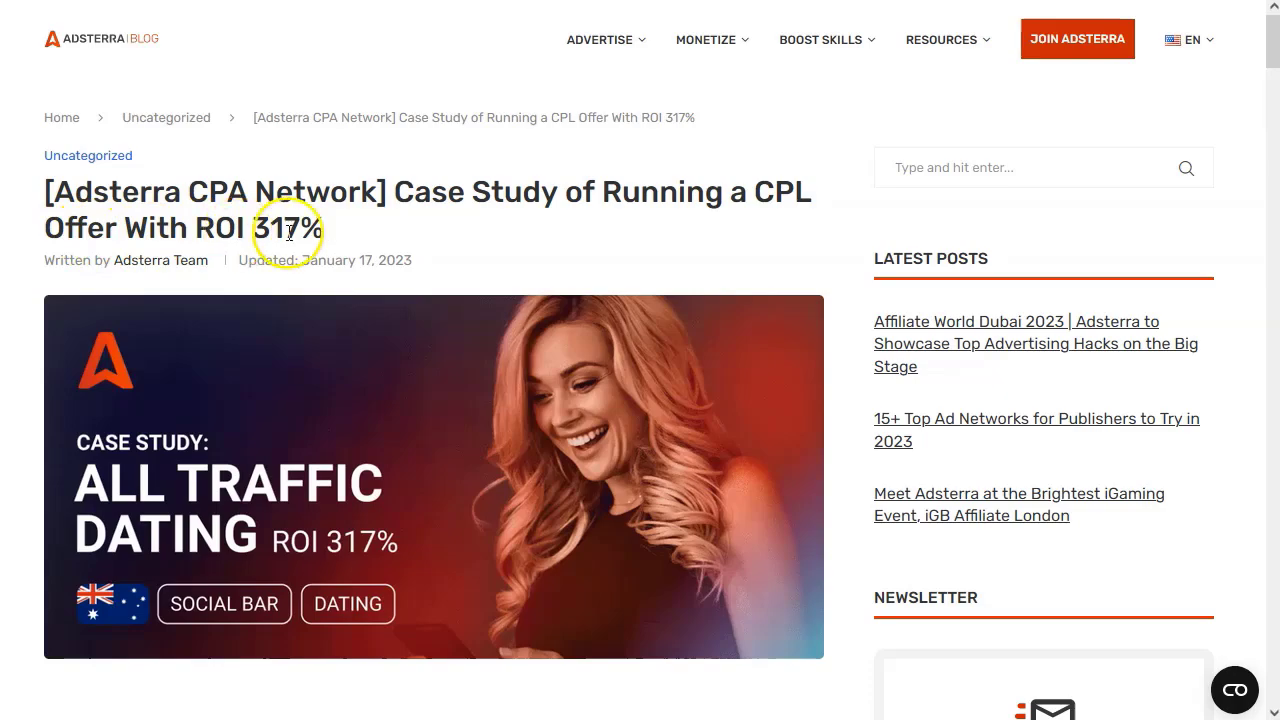
Read the Adsterra CPL dating case study's introduction, case data, offer terms and landing page example.
{"action": "scroll", "coordinate": [277, 349], "scroll_direction": "down", "scroll_amount": 4}
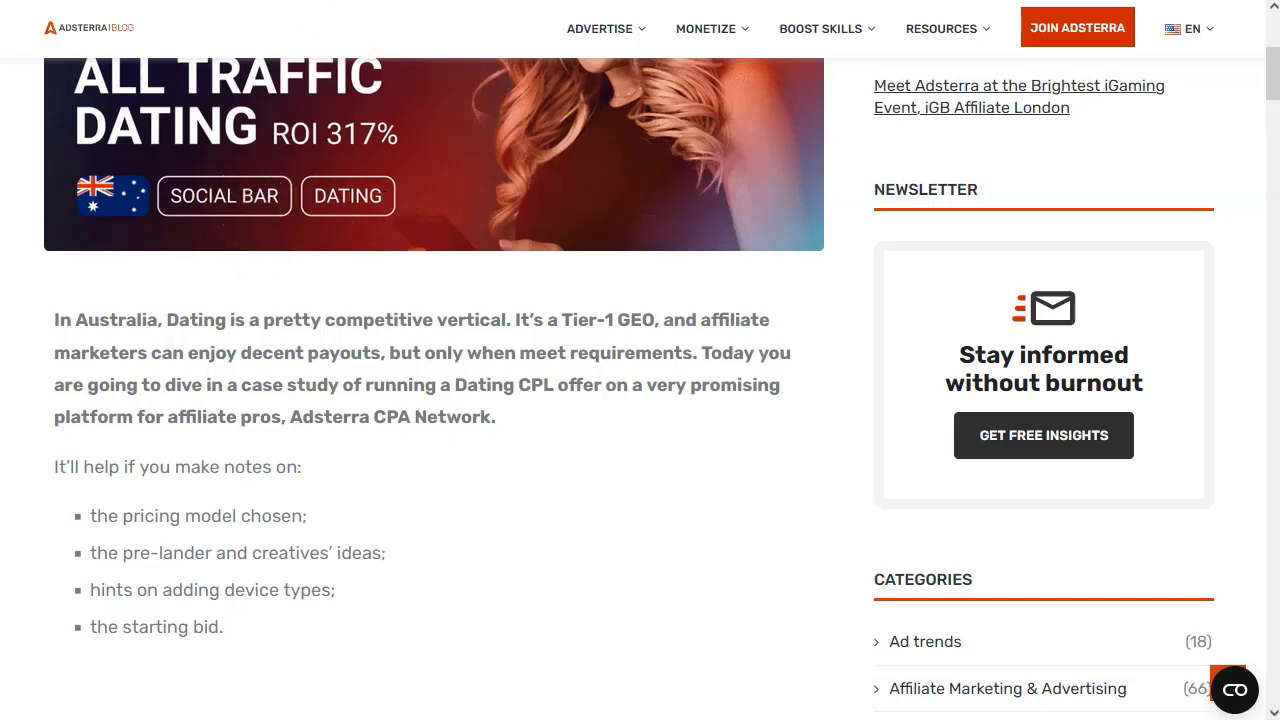
{"action": "scroll", "coordinate": [203, 309], "scroll_direction": "down", "scroll_amount": 6}
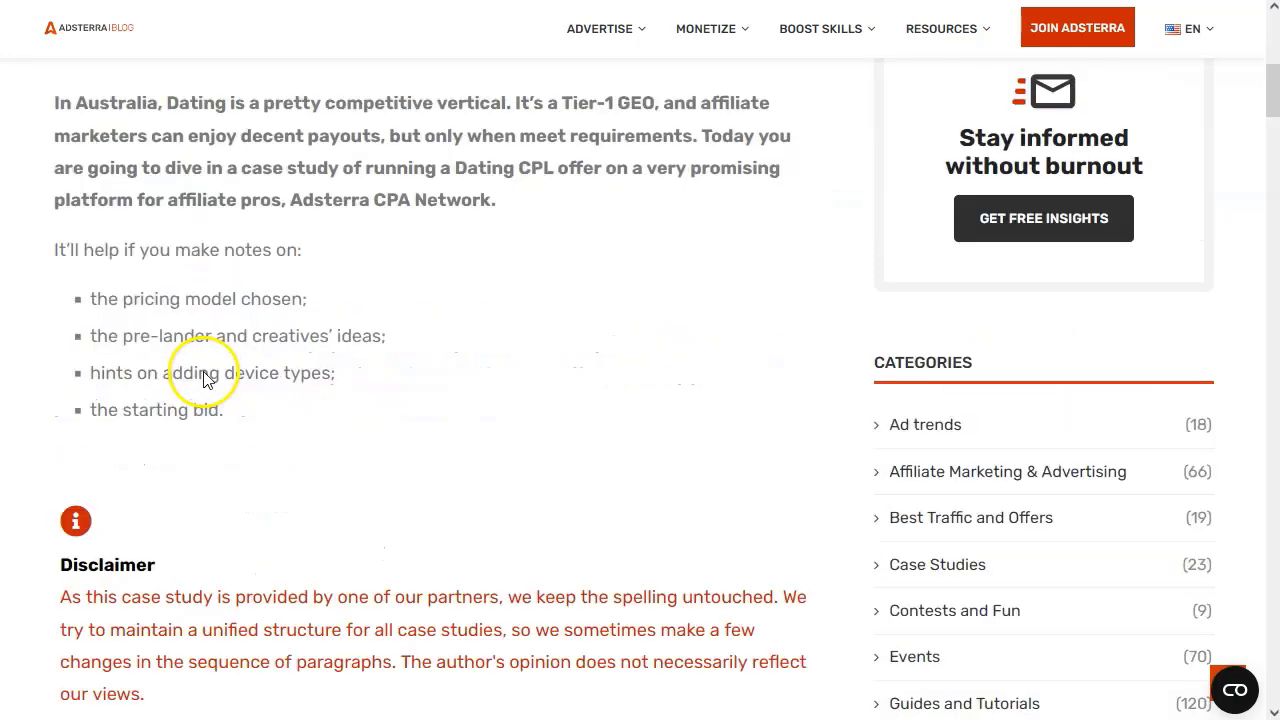
{"action": "scroll", "coordinate": [423, 329], "scroll_direction": "down", "scroll_amount": 2}
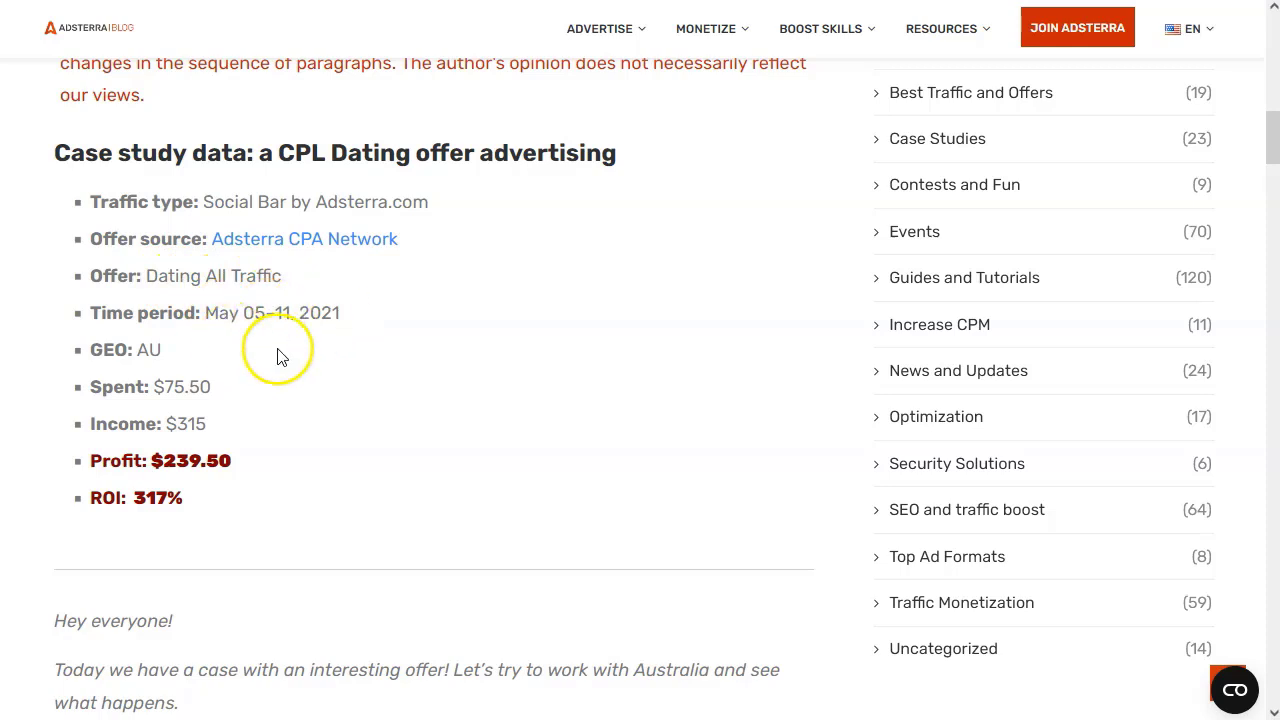
{"action": "scroll", "coordinate": [196, 278], "scroll_direction": "down", "scroll_amount": 1}
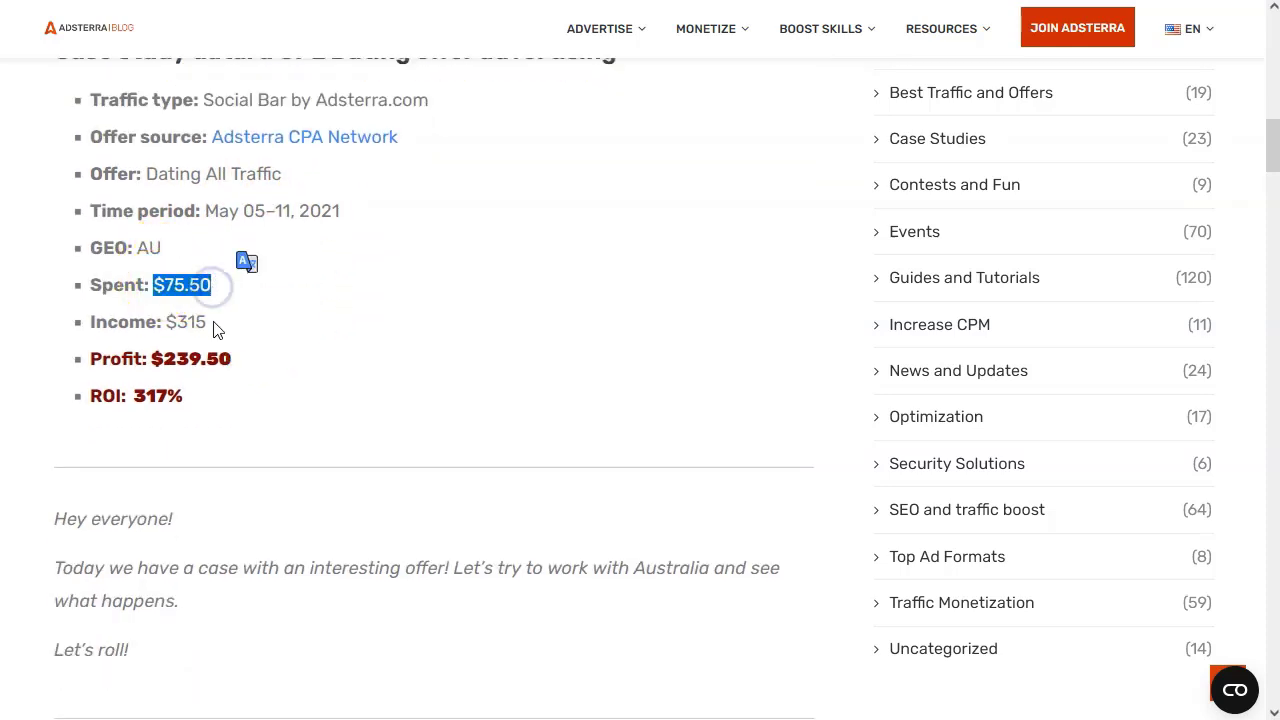
{"action": "left_click_drag", "start_coordinate": [210, 322], "coordinate": [171, 319]}
{"action": "left_click", "coordinate": [276, 376]}
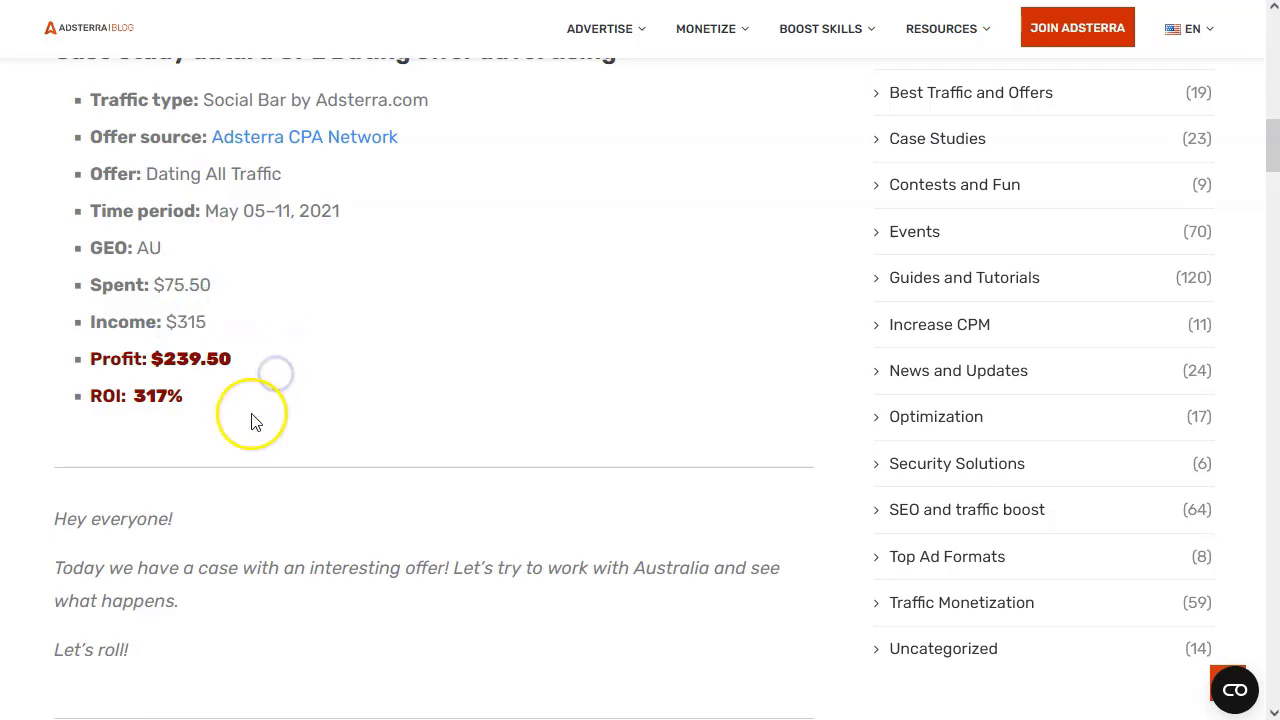
{"action": "scroll", "coordinate": [251, 421], "scroll_direction": "down", "scroll_amount": 7}
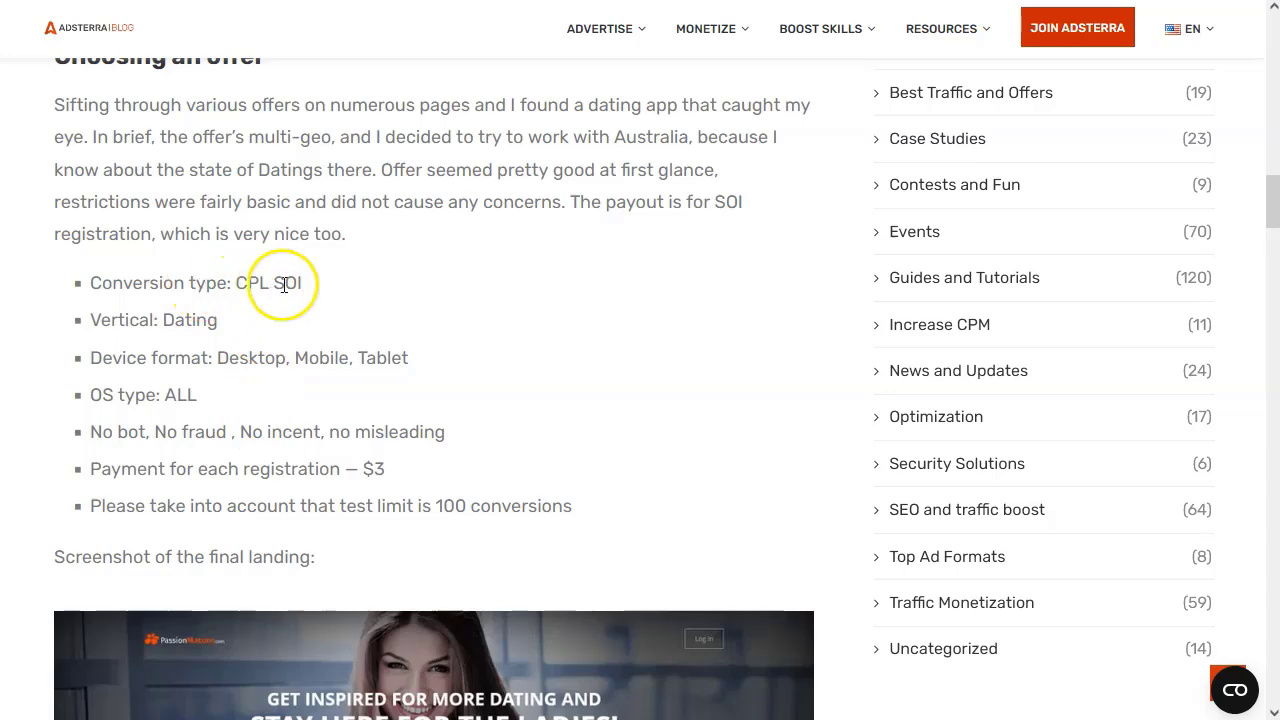
{"action": "scroll", "coordinate": [284, 285], "scroll_direction": "down", "scroll_amount": 2}
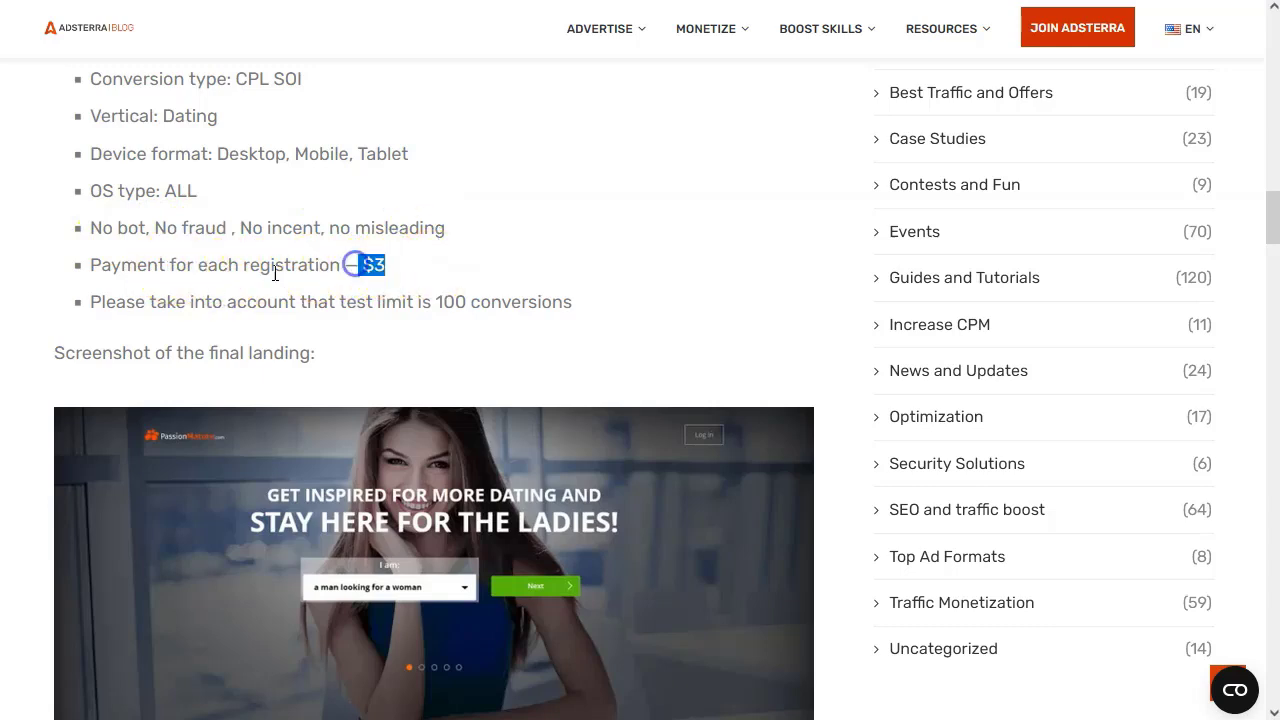
{"action": "left_click", "coordinate": [231, 272]}
{"action": "scroll", "coordinate": [231, 272], "scroll_direction": "down", "scroll_amount": 1}
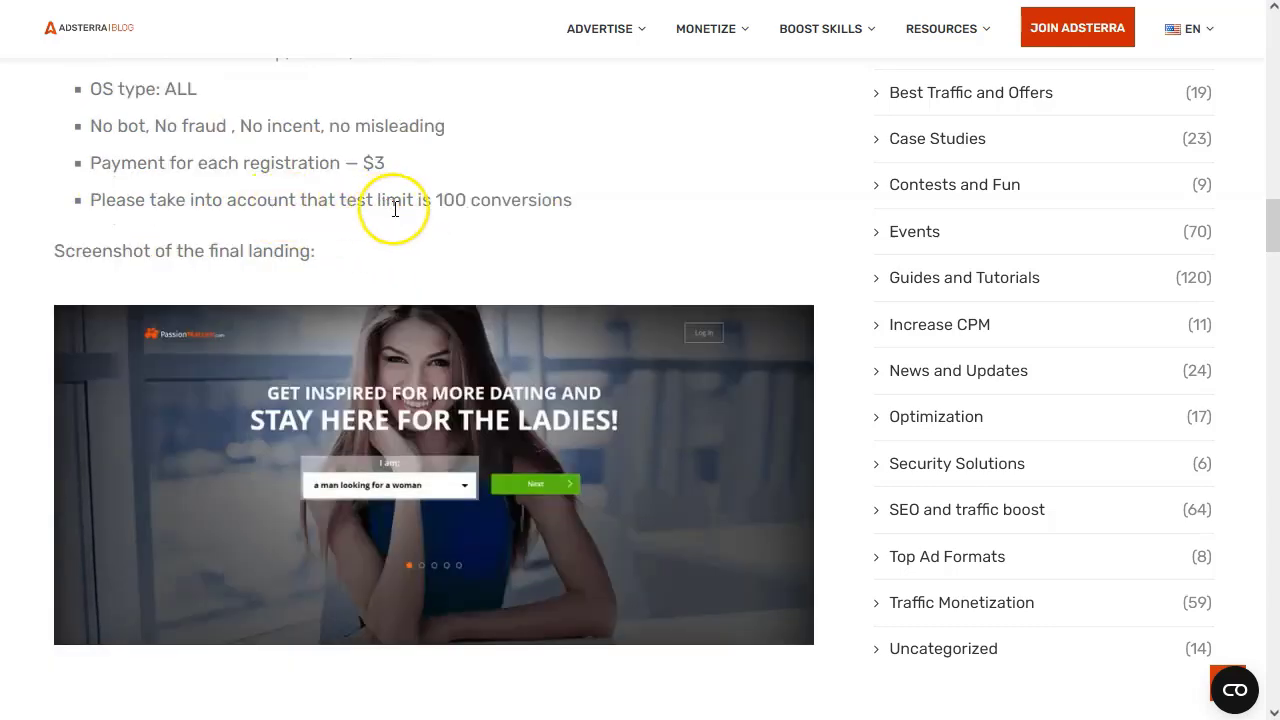
{"action": "scroll", "coordinate": [280, 287], "scroll_direction": "down", "scroll_amount": 2}
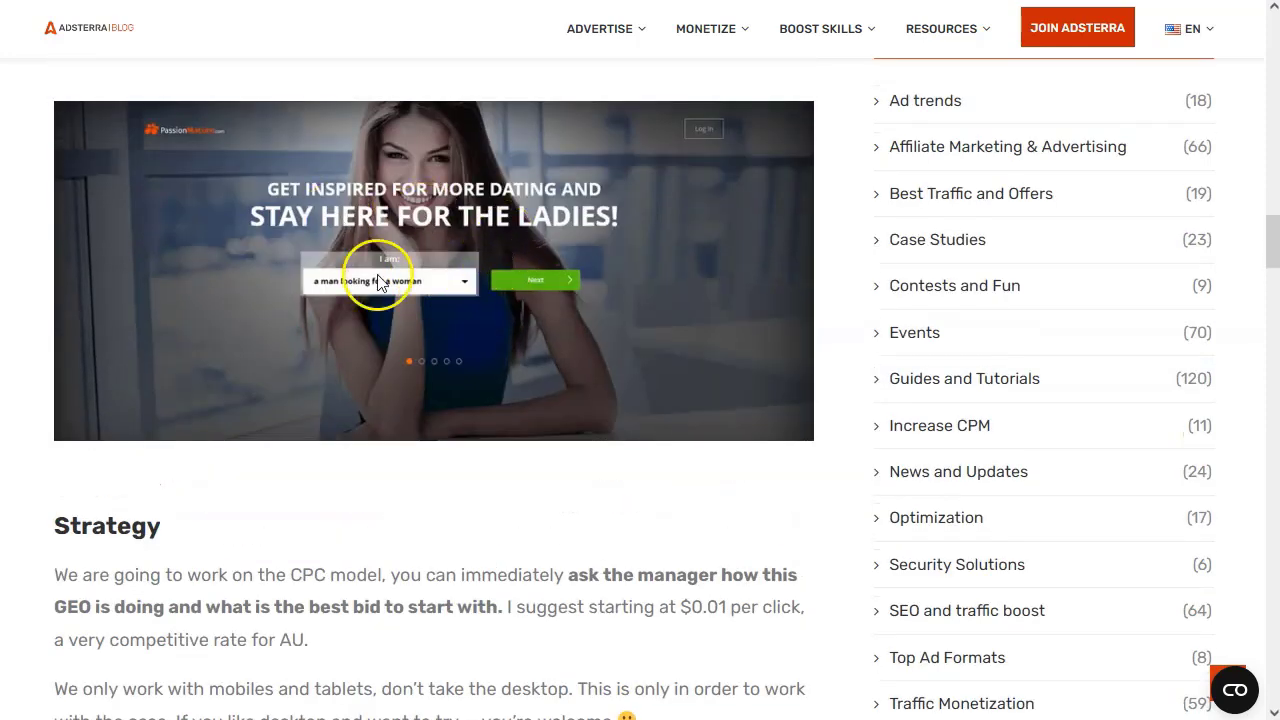
Examine the dating case study's bidding and device strategy, prelander example and Social Bar creatives.
{"action": "scroll", "coordinate": [246, 367], "scroll_direction": "down", "scroll_amount": 5}
{"action": "scroll", "coordinate": [391, 249], "scroll_direction": "up", "scroll_amount": 1}
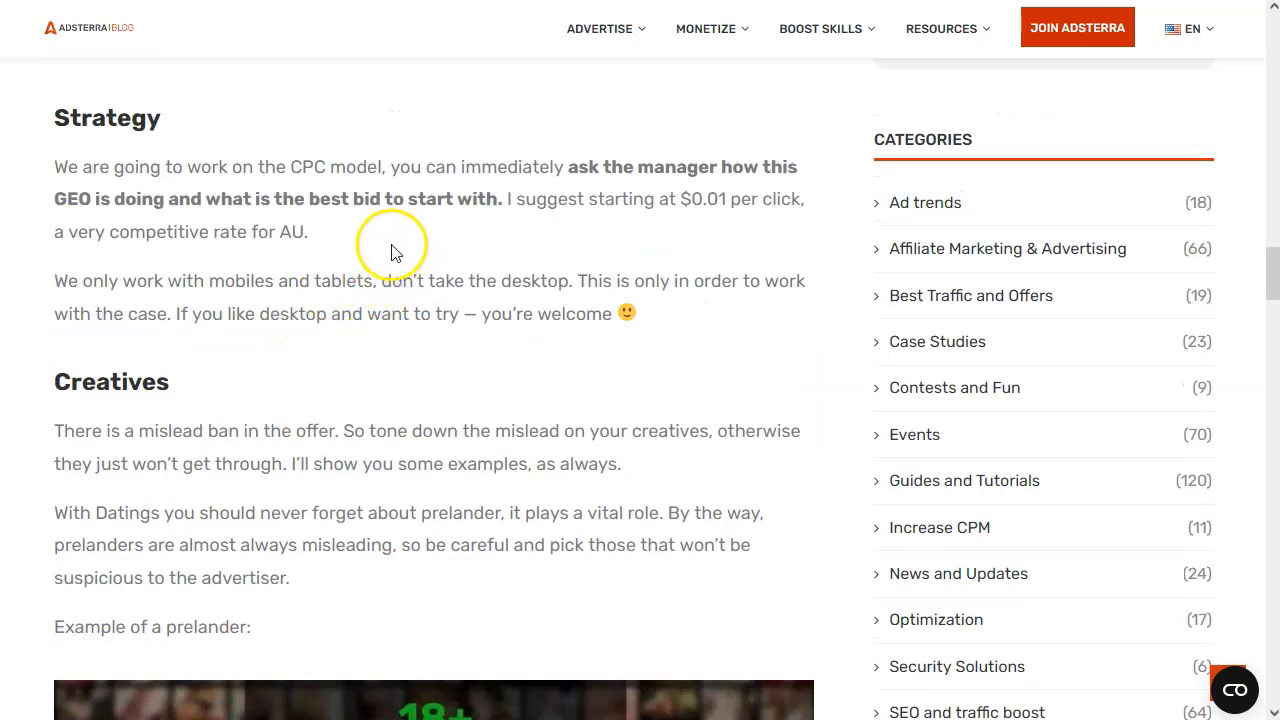
{"action": "scroll", "coordinate": [254, 364], "scroll_direction": "down", "scroll_amount": 1}
{"action": "scroll", "coordinate": [254, 364], "scroll_direction": "down", "scroll_amount": 4}
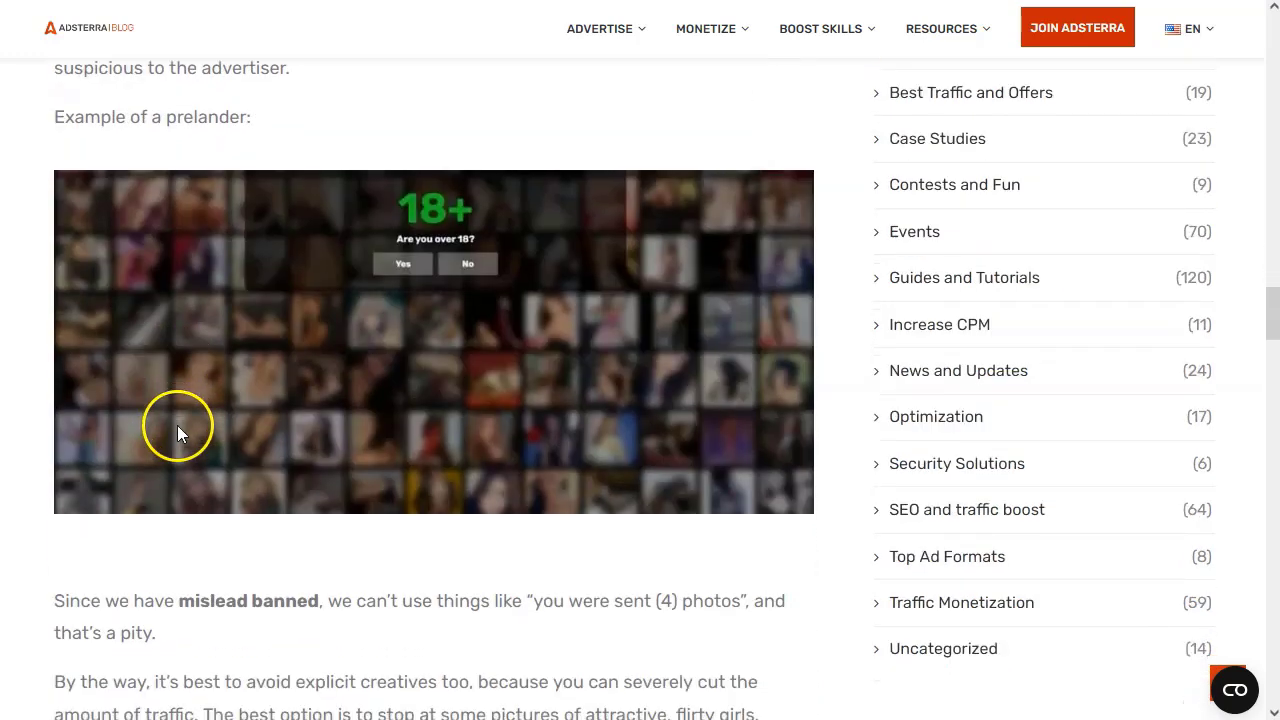
{"action": "scroll", "coordinate": [312, 366], "scroll_direction": "down", "scroll_amount": 4}
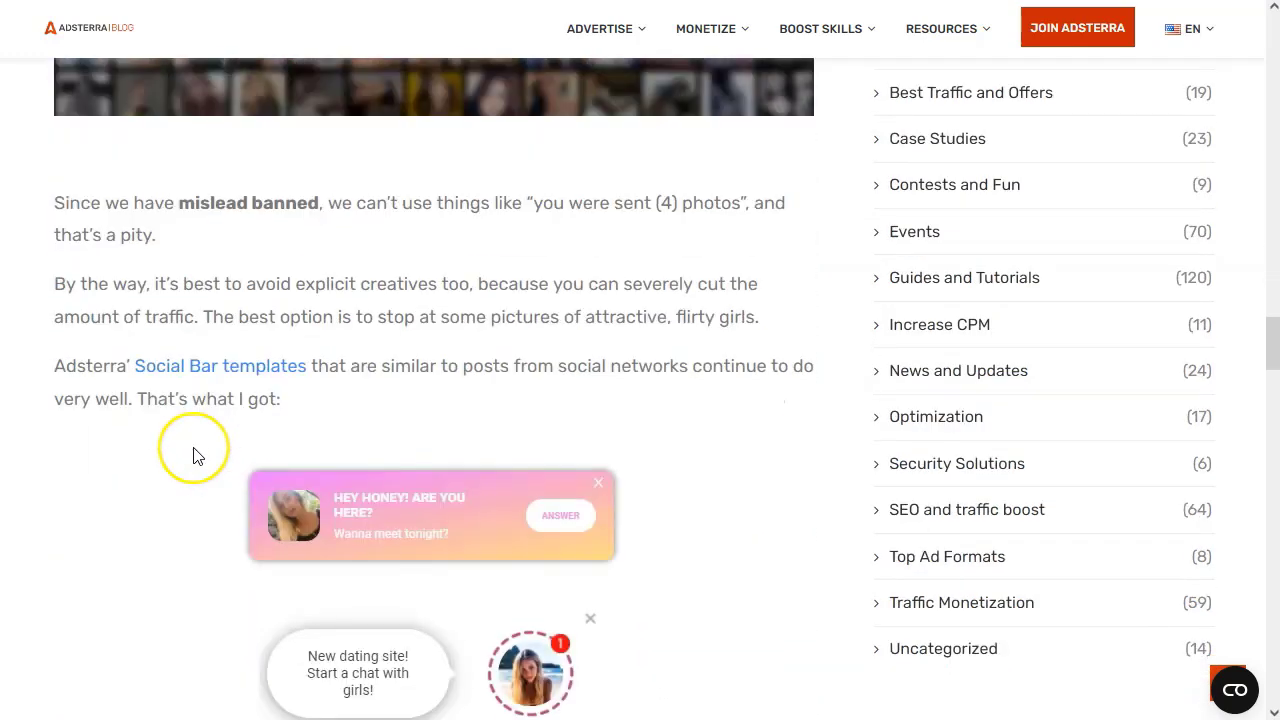
{"action": "scroll", "coordinate": [196, 455], "scroll_direction": "down", "scroll_amount": 1}
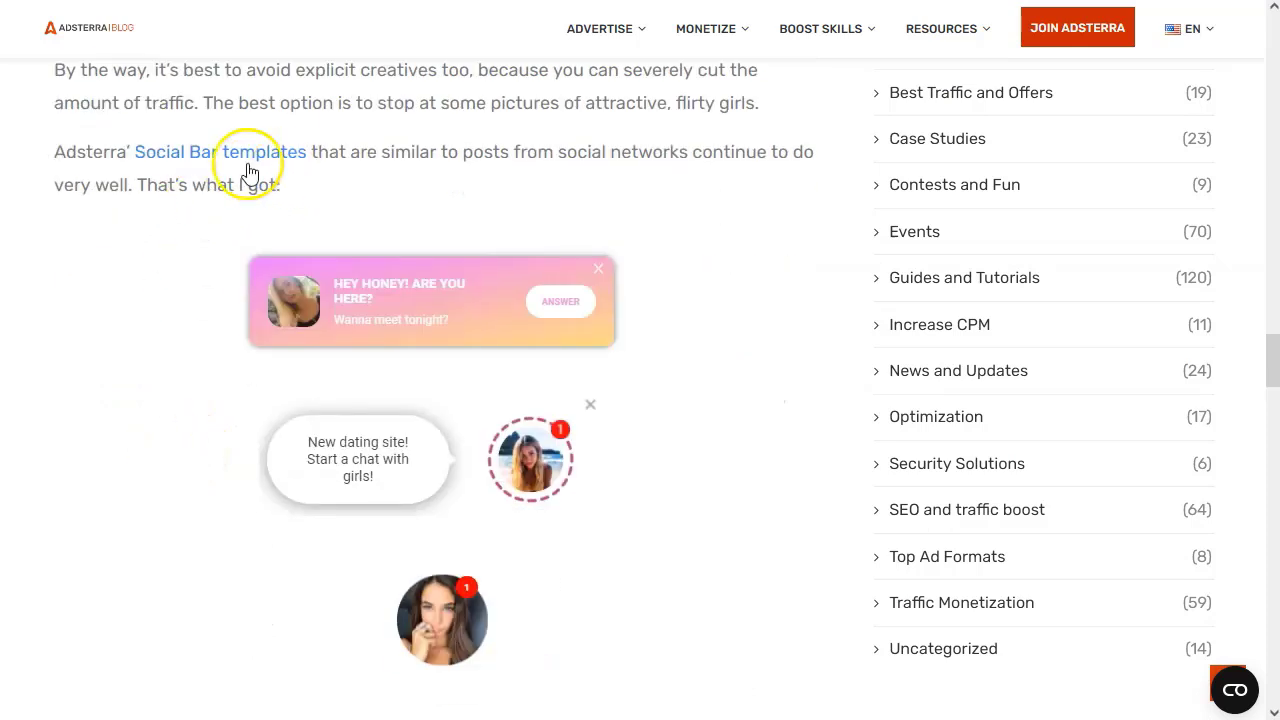
{"action": "scroll", "coordinate": [169, 414], "scroll_direction": "down", "scroll_amount": 1}
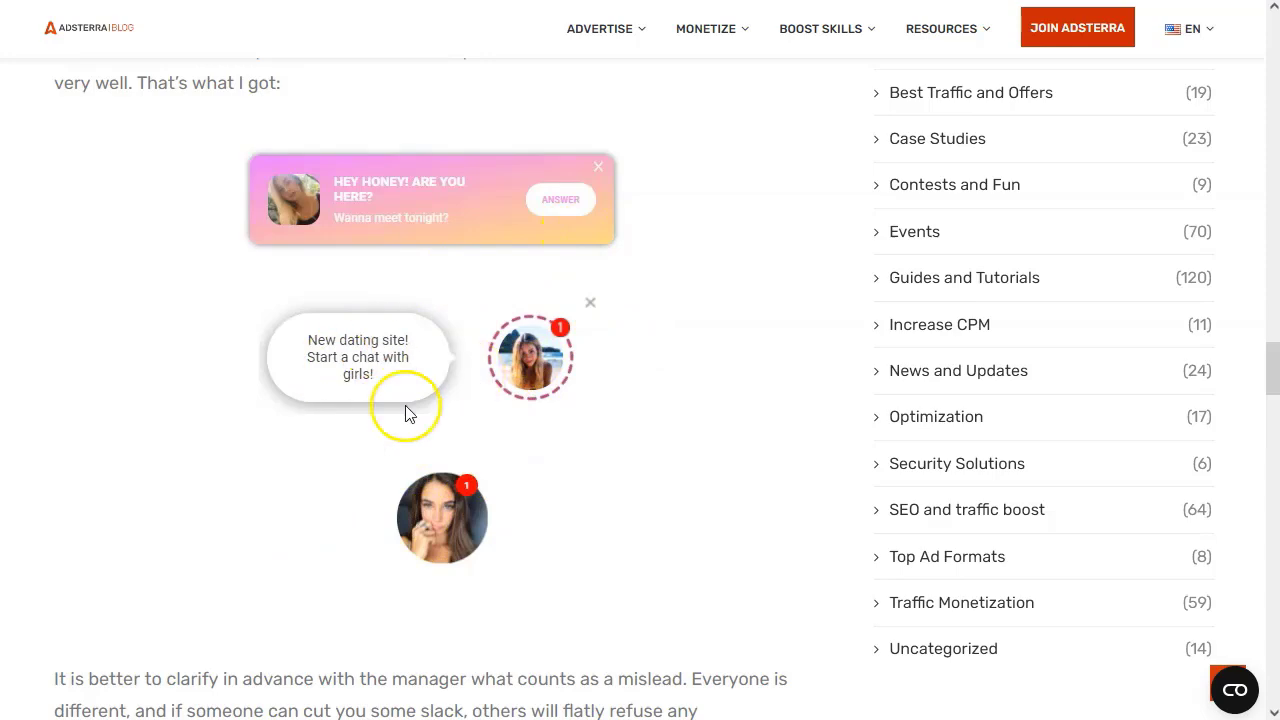
{"action": "scroll", "coordinate": [177, 430], "scroll_direction": "down", "scroll_amount": 4}
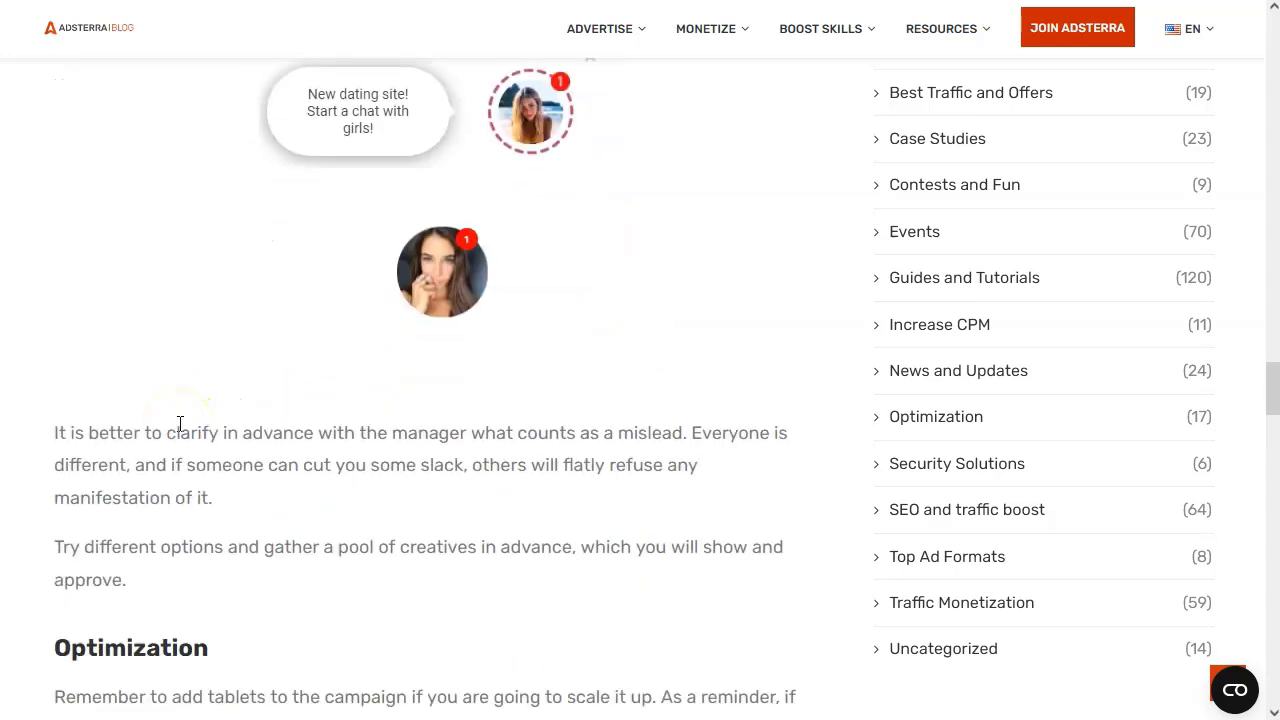
Examine the dating case study's optimization advice, final campaign settings and results table, and return towards the article's start.
{"action": "scroll", "coordinate": [160, 340], "scroll_direction": "down", "scroll_amount": 2}
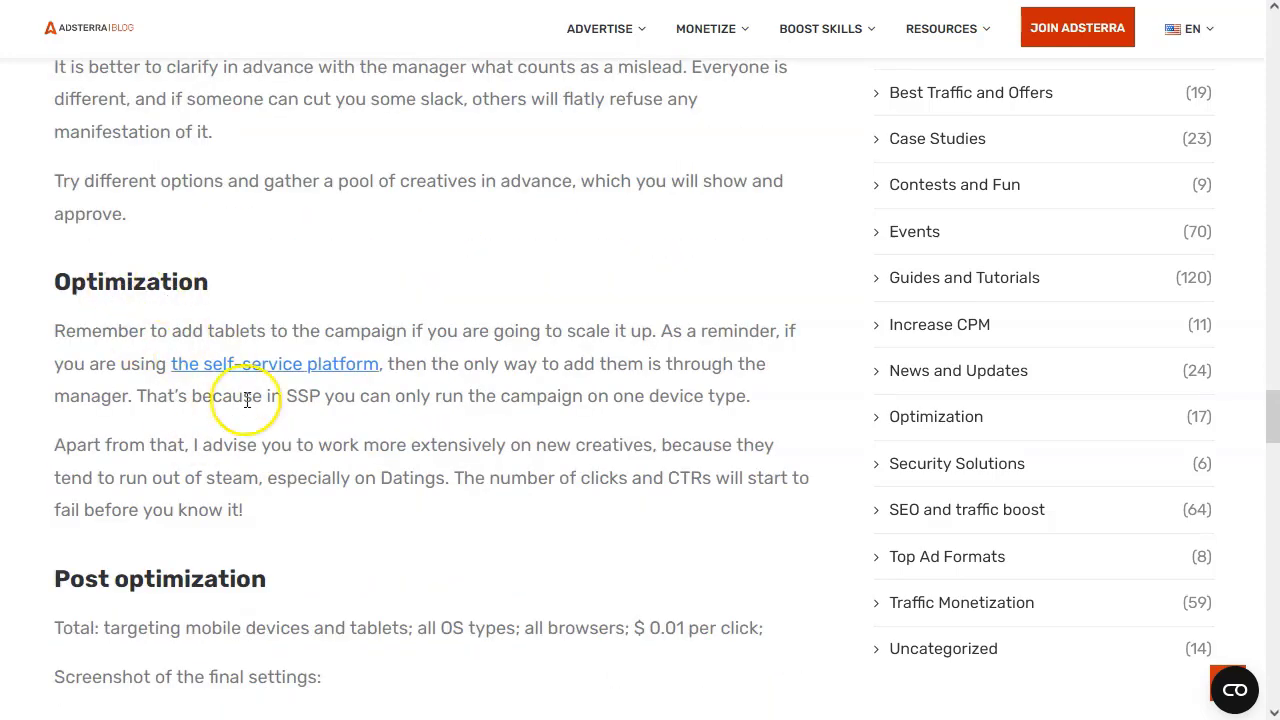
{"action": "scroll", "coordinate": [280, 410], "scroll_direction": "down", "scroll_amount": 2}
{"action": "scroll", "coordinate": [134, 429], "scroll_direction": "down", "scroll_amount": 3}
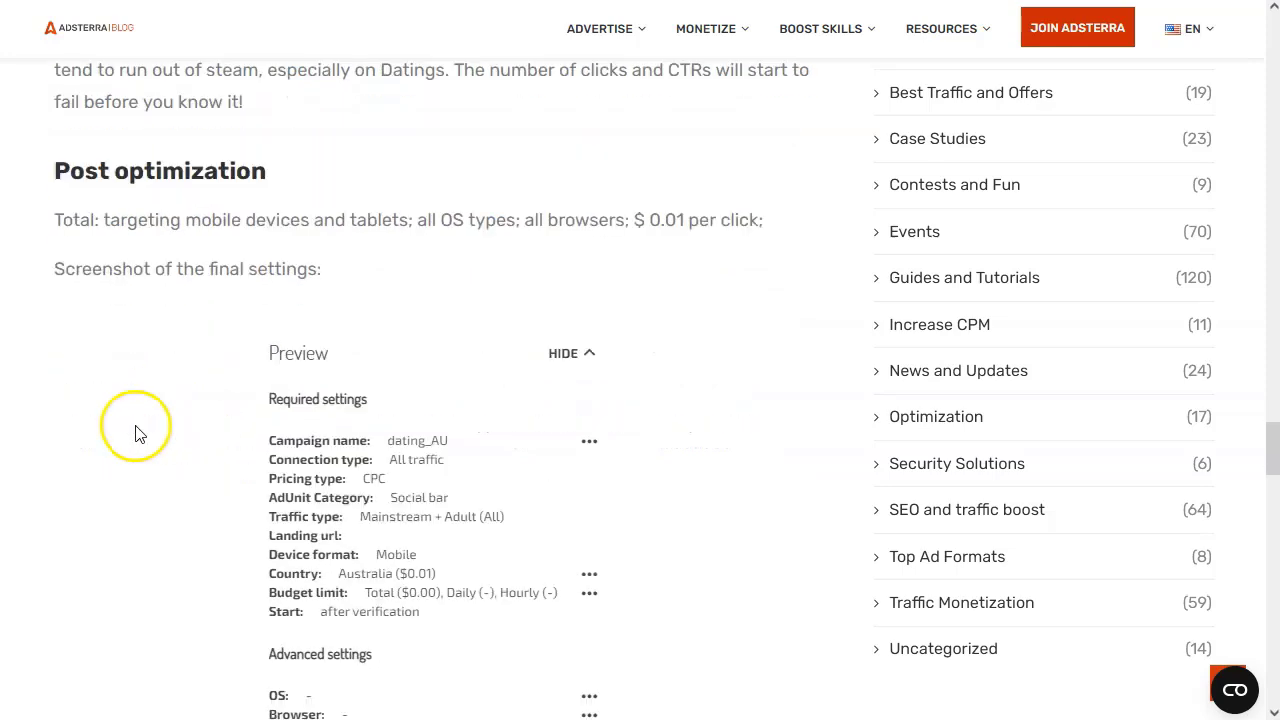
{"action": "scroll", "coordinate": [370, 410], "scroll_direction": "down", "scroll_amount": 4}
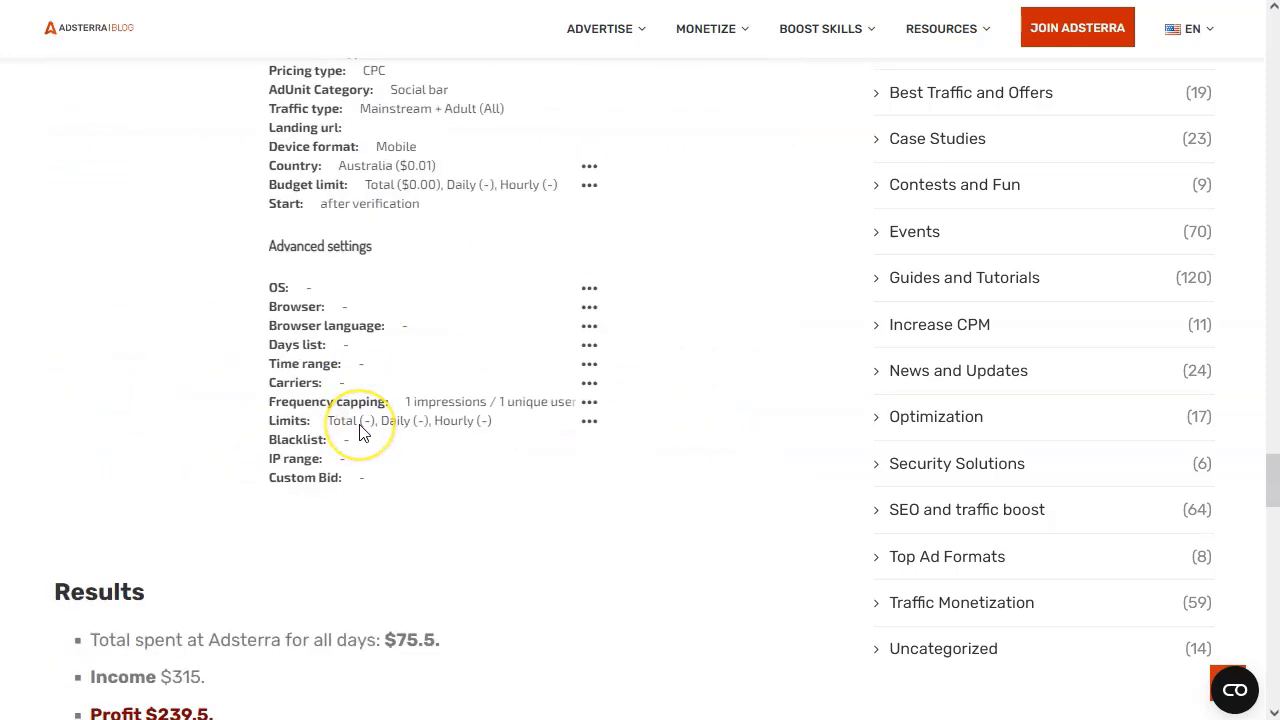
{"action": "scroll", "coordinate": [362, 432], "scroll_direction": "down", "scroll_amount": 5}
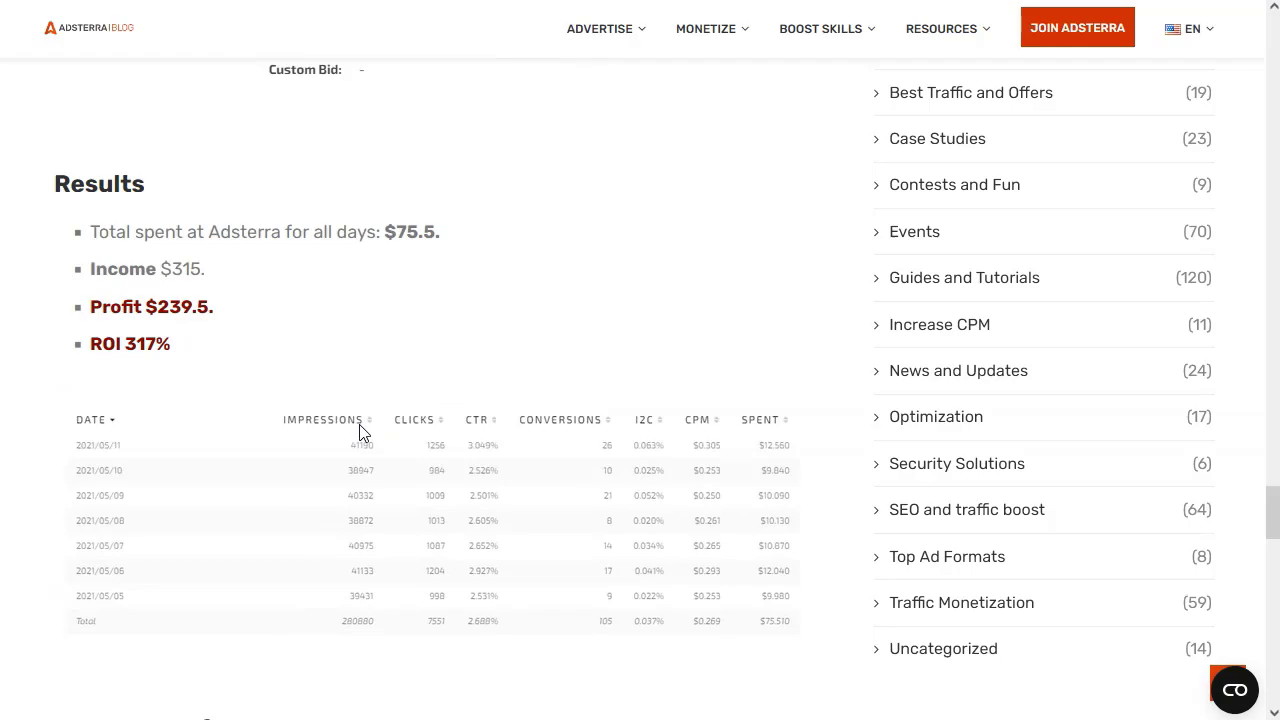
{"action": "scroll", "coordinate": [362, 432], "scroll_direction": "up", "scroll_amount": 20}
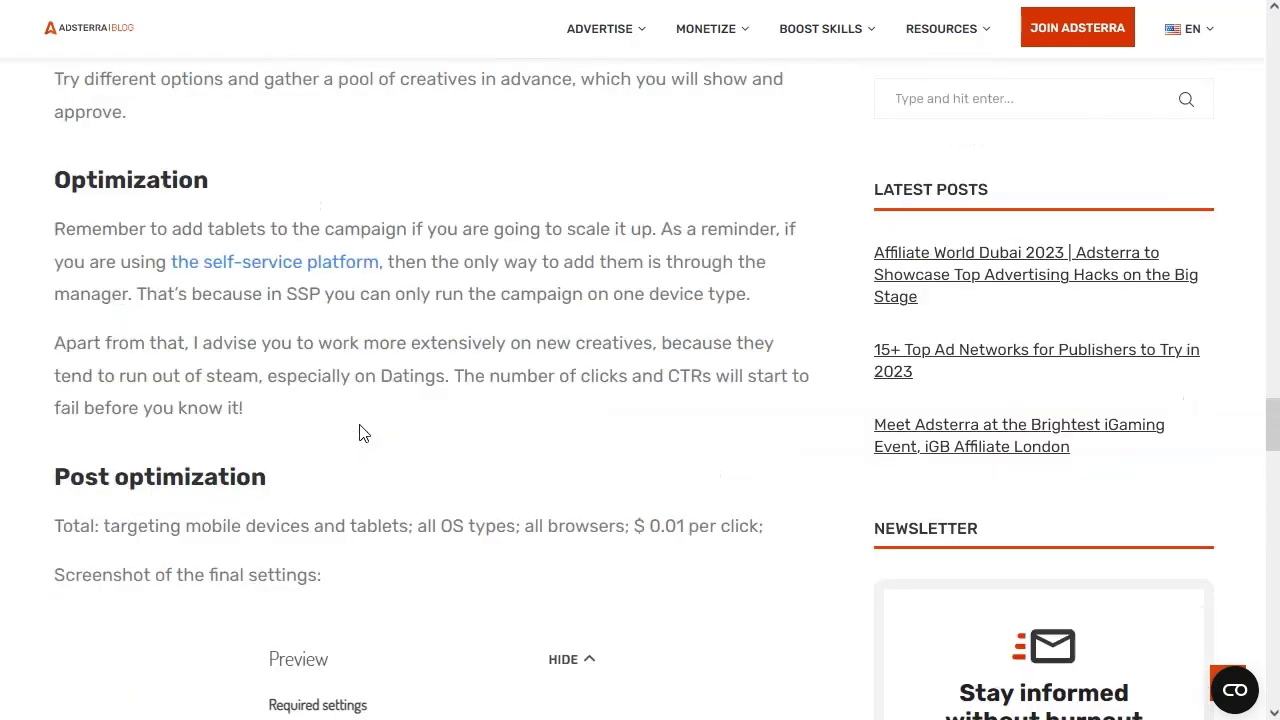
{"action": "scroll", "coordinate": [365, 272], "scroll_direction": "up", "scroll_amount": 15}
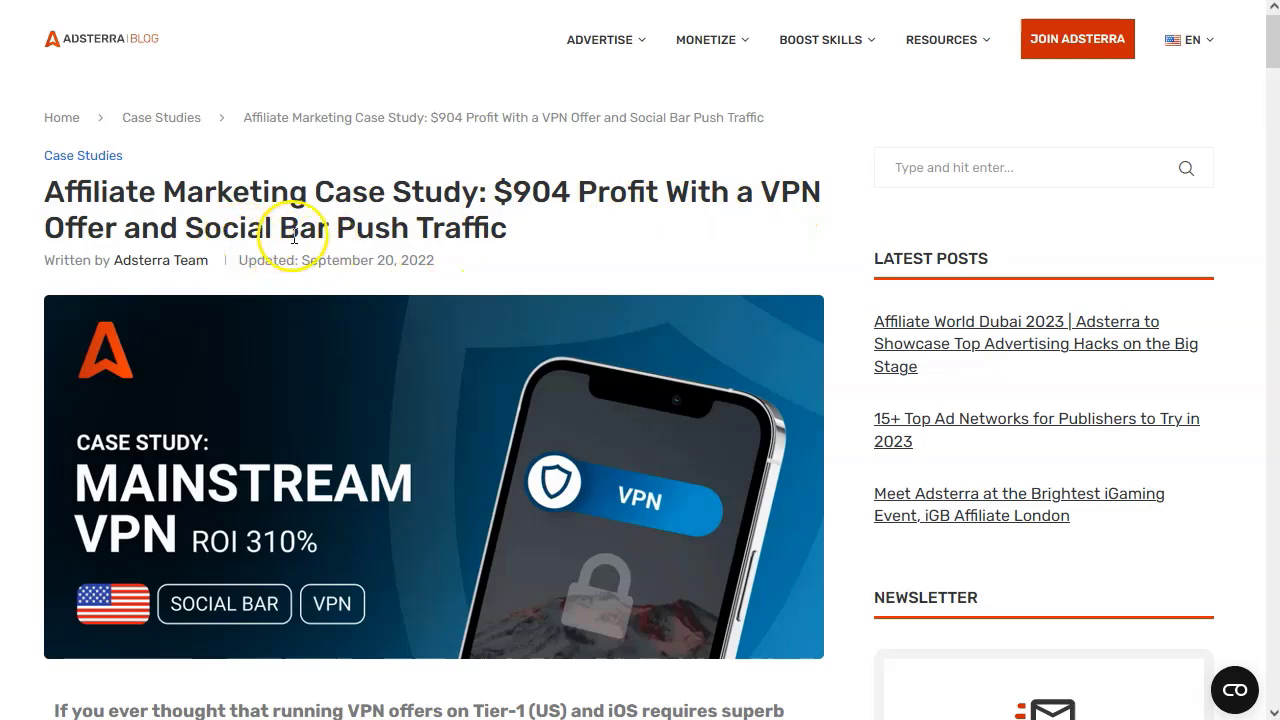
Read the Adsterra VPN case study's introduction, profit data, offer terms and final landing example.
{"action": "scroll", "coordinate": [343, 325], "scroll_direction": "down", "scroll_amount": 2}
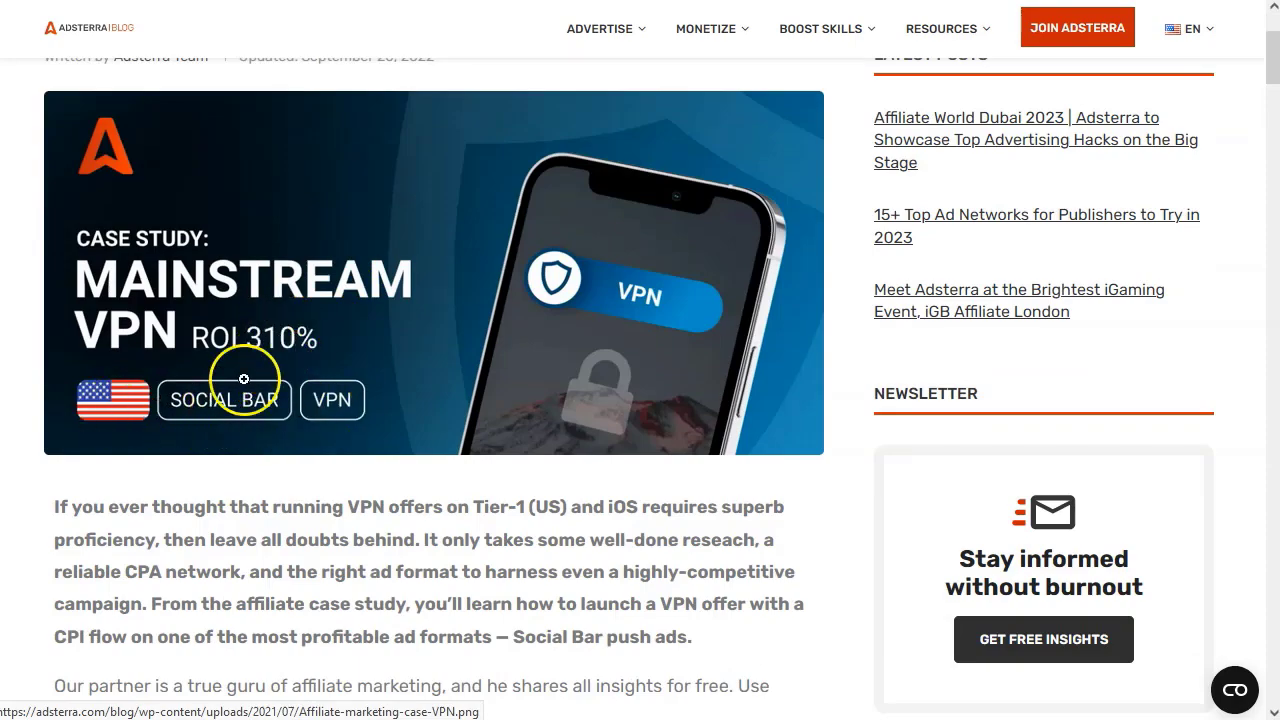
{"action": "scroll", "coordinate": [246, 423], "scroll_direction": "down", "scroll_amount": 9}
{"action": "scroll", "coordinate": [246, 433], "scroll_direction": "down", "scroll_amount": 8}
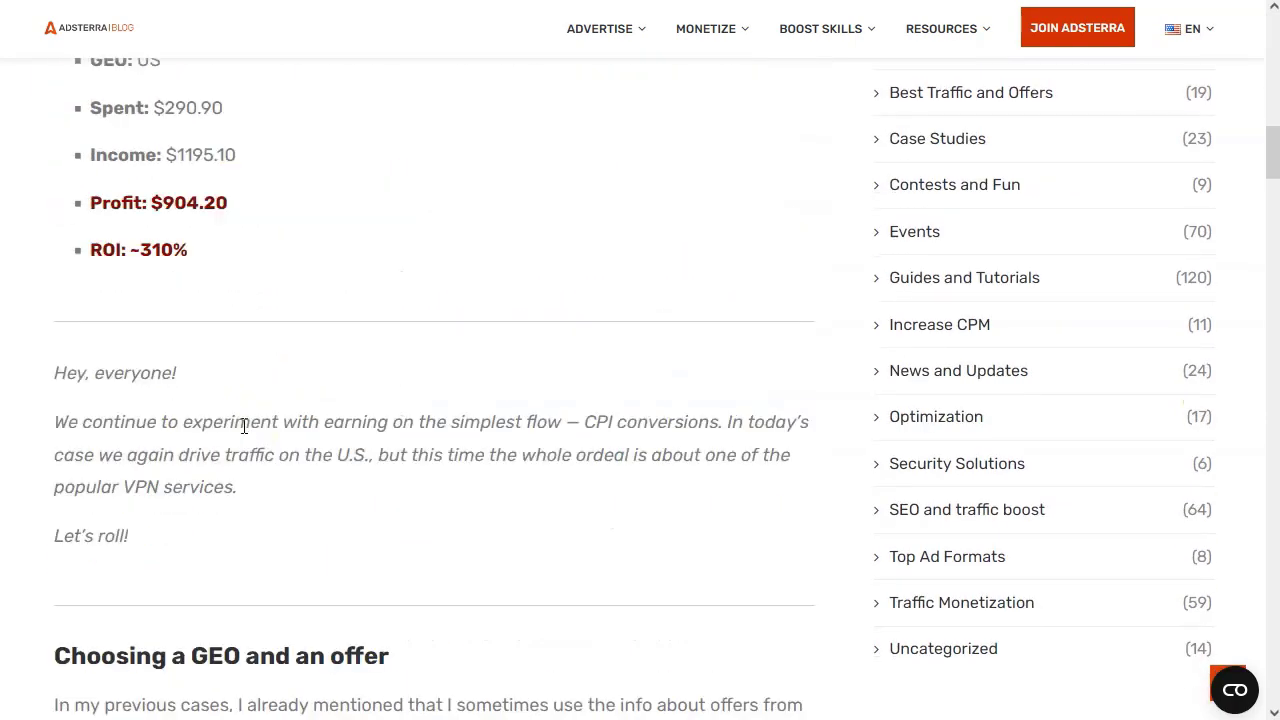
{"action": "scroll", "coordinate": [243, 426], "scroll_direction": "down", "scroll_amount": 3}
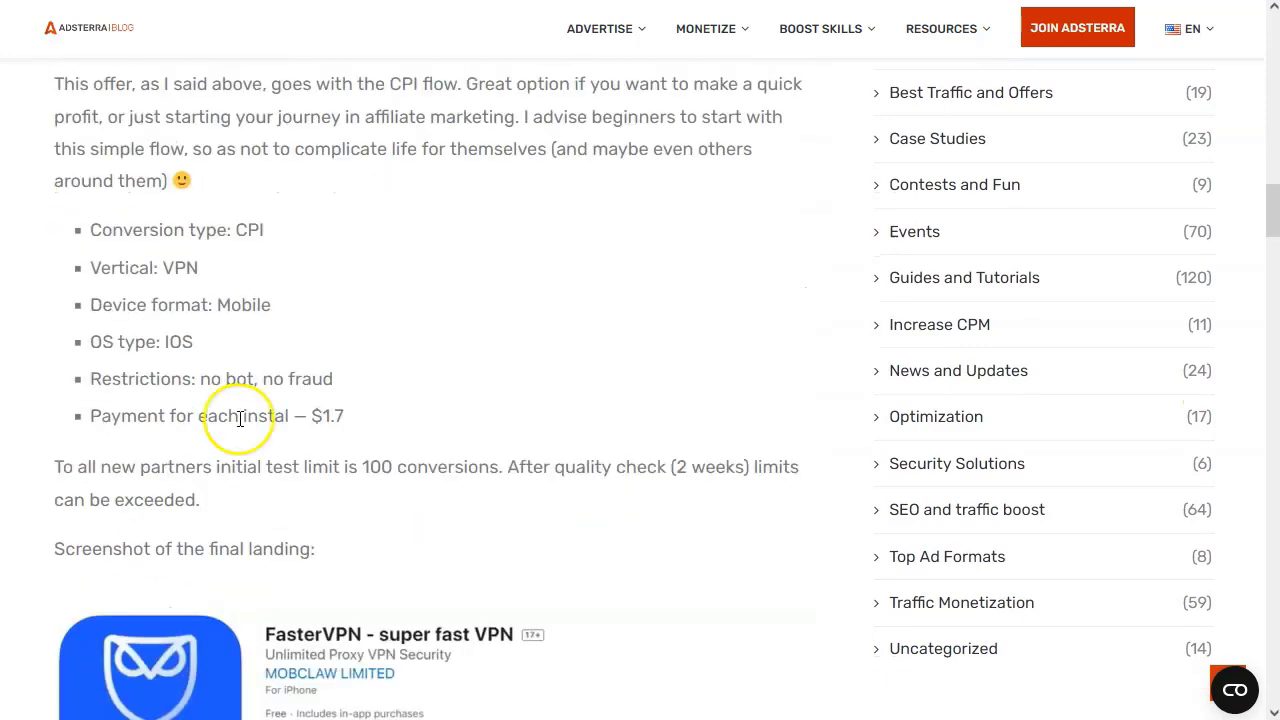
{"action": "scroll", "coordinate": [235, 370], "scroll_direction": "down", "scroll_amount": 3}
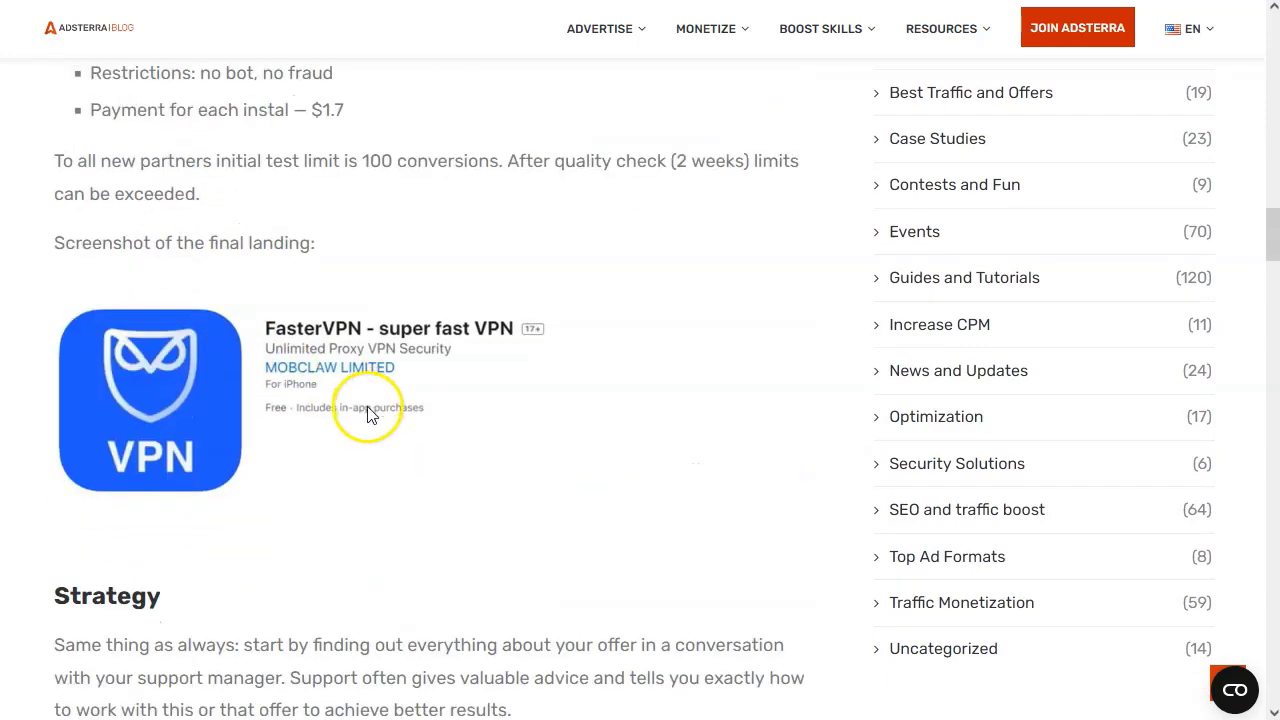
Examine the VPN case study's strategy, Social Bar creative examples, prelander and optimization advice.
{"action": "scroll", "coordinate": [290, 455], "scroll_direction": "down", "scroll_amount": 13}
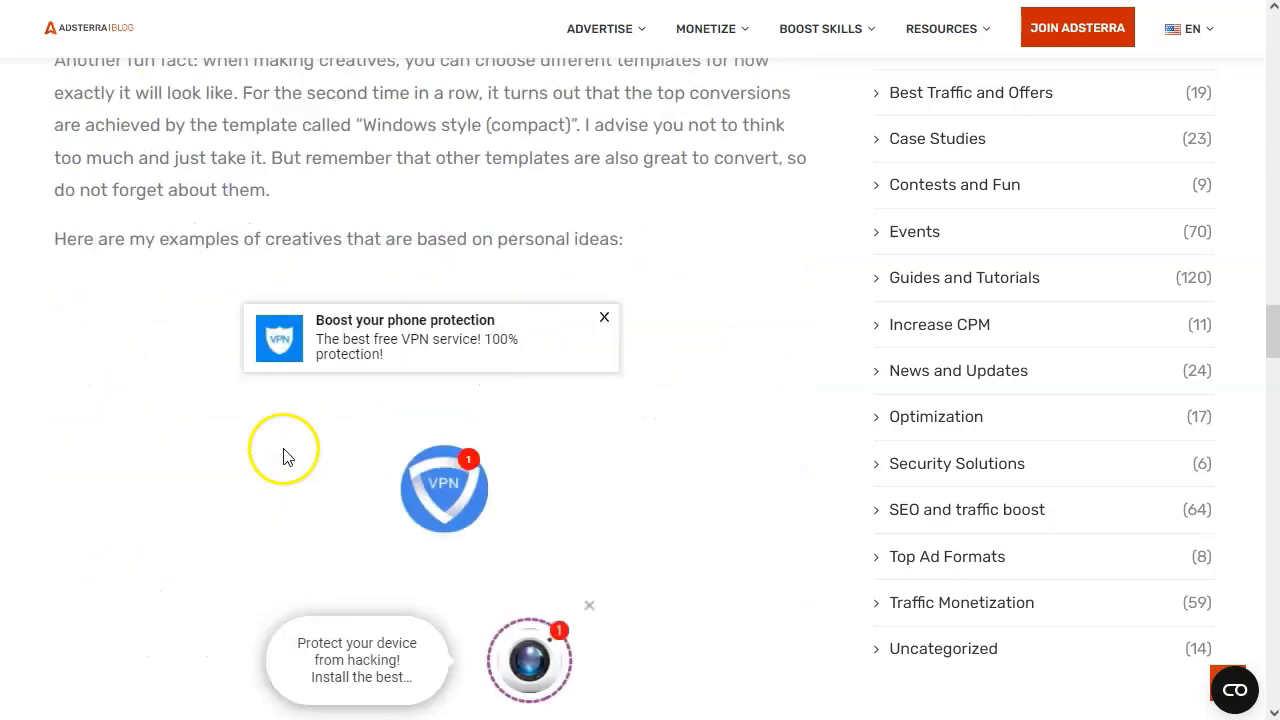
{"action": "scroll", "coordinate": [283, 456], "scroll_direction": "down", "scroll_amount": 3}
{"action": "scroll", "coordinate": [309, 363], "scroll_direction": "down", "scroll_amount": 6}
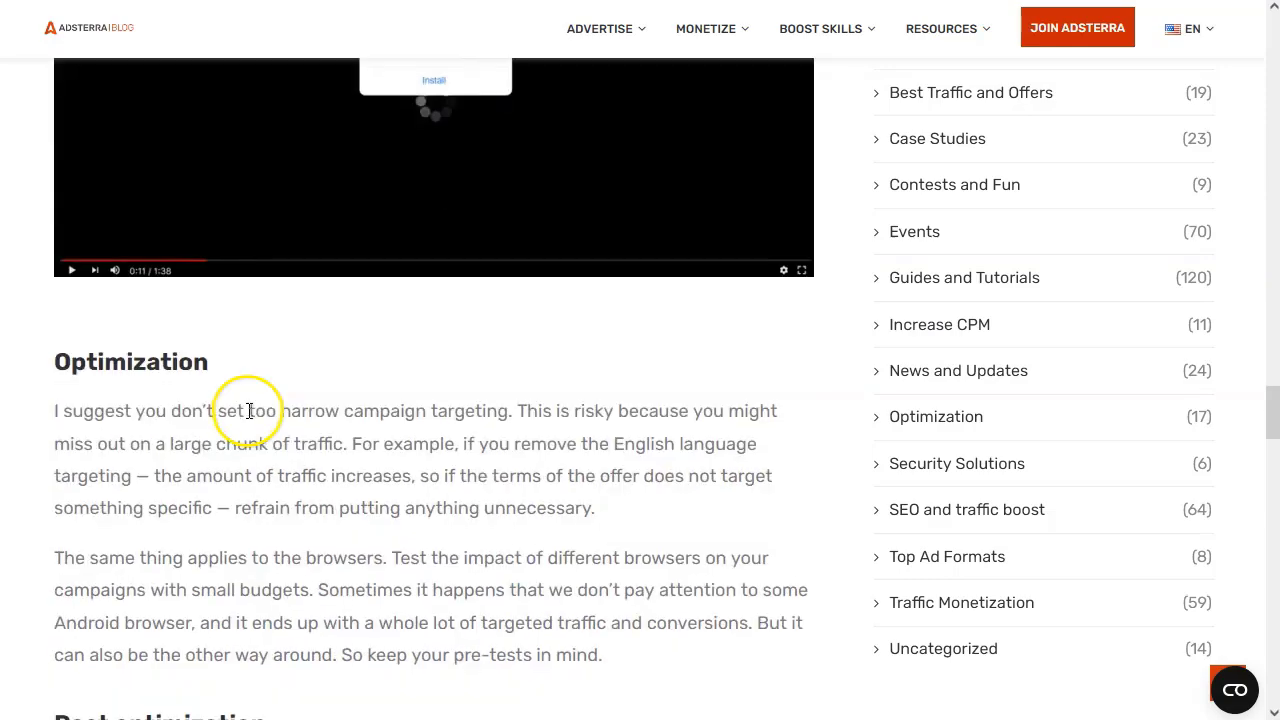
{"action": "scroll", "coordinate": [249, 411], "scroll_direction": "down", "scroll_amount": 18}
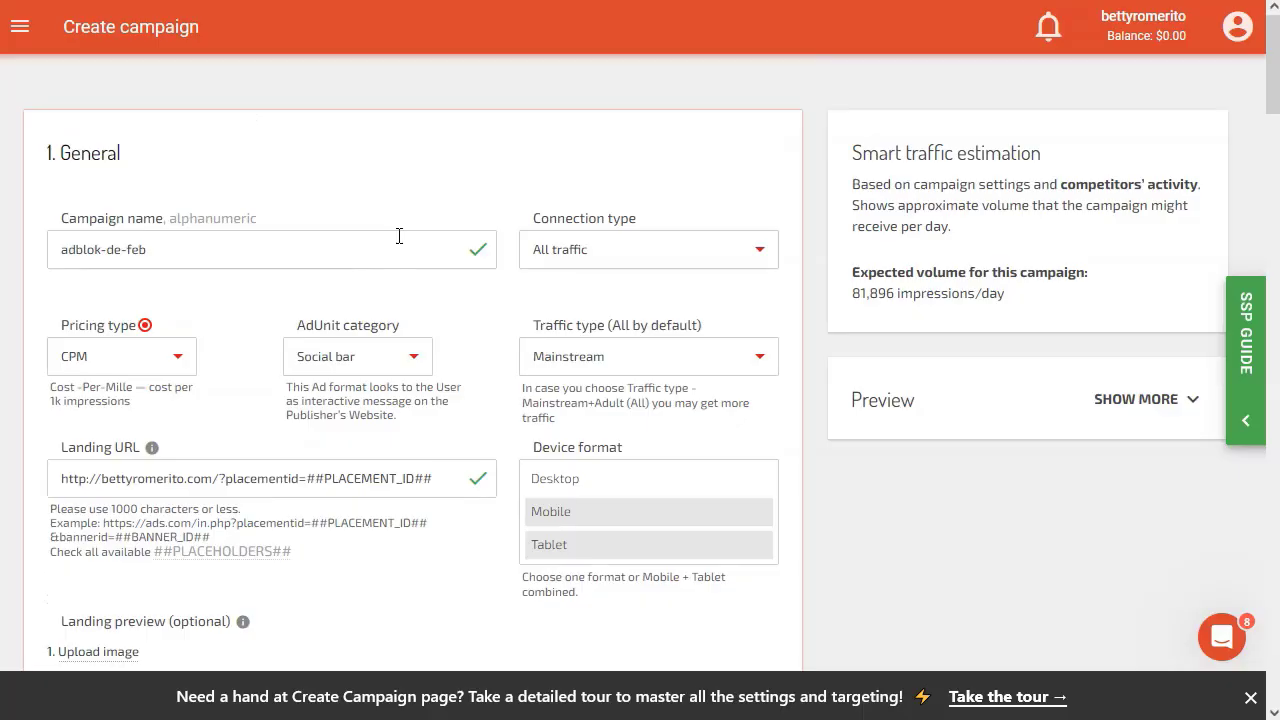
Look through the advertiser account's sections, including Freebies and bonuses and Settings, and open the Finance page.
{"action": "left_click", "coordinate": [21, 24]}
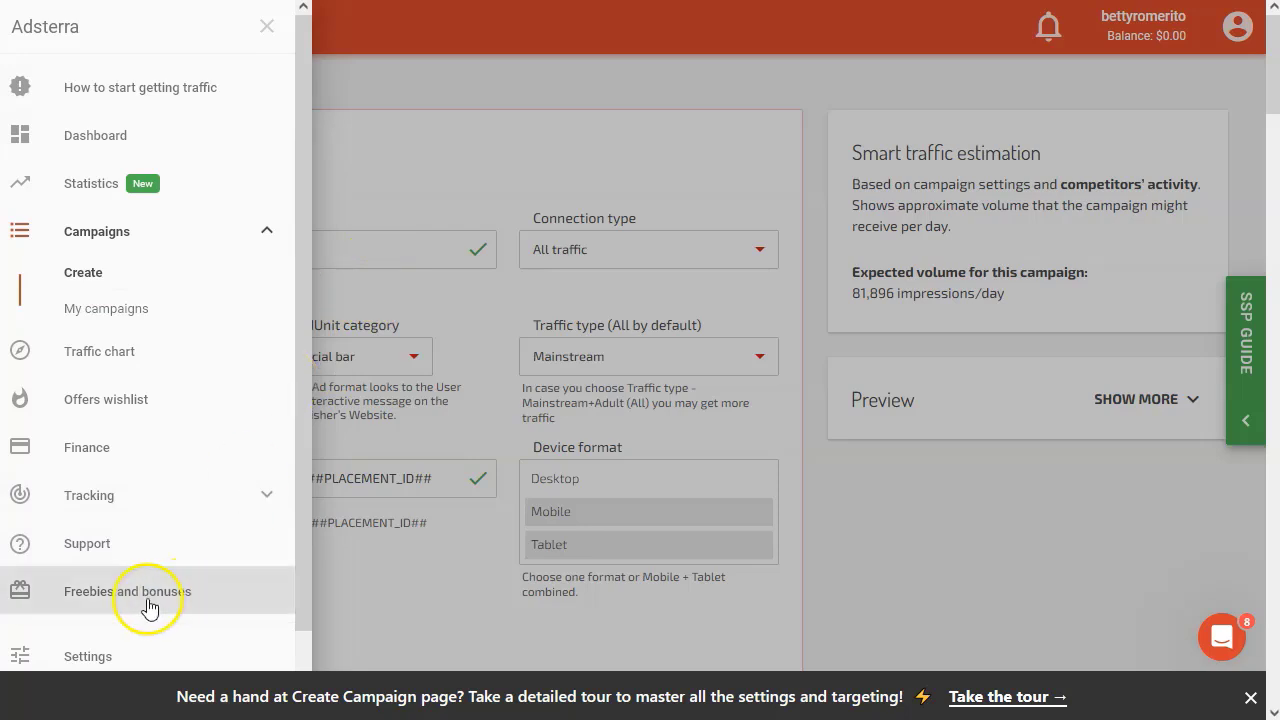
{"action": "scroll", "coordinate": [129, 590], "scroll_direction": "down", "scroll_amount": 1}
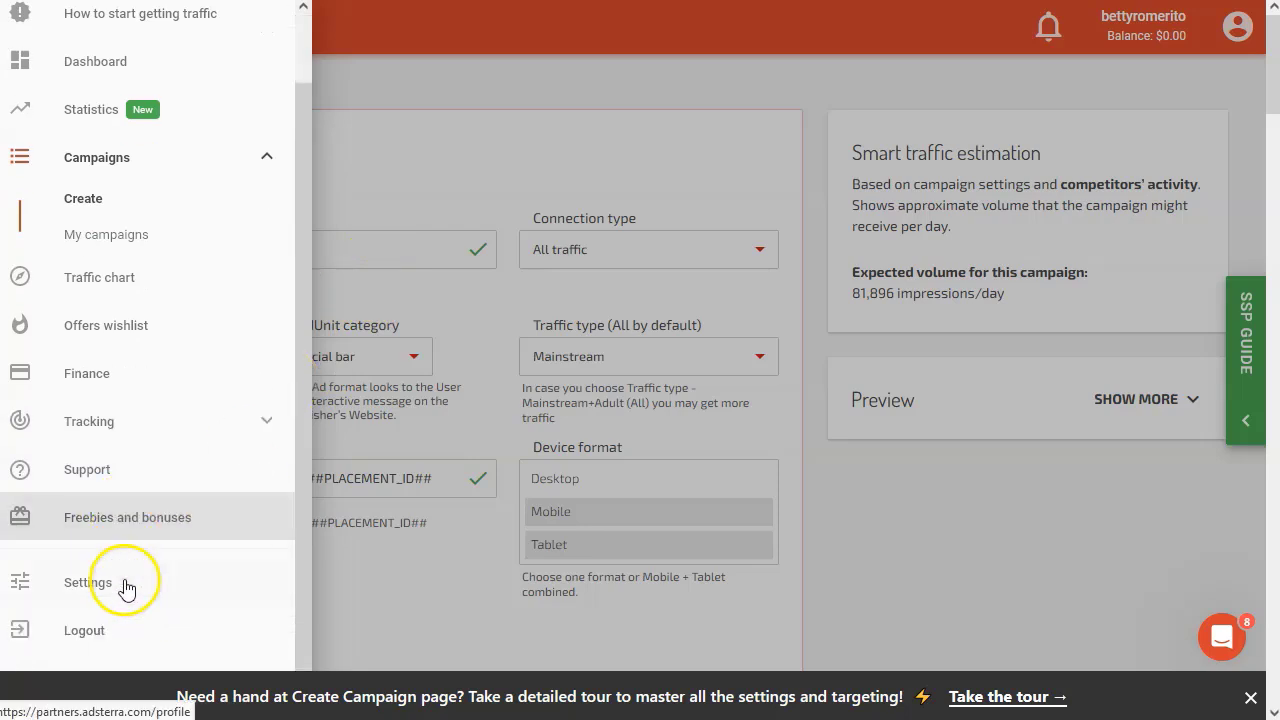
{"action": "scroll", "coordinate": [110, 575], "scroll_direction": "down", "scroll_amount": 1}
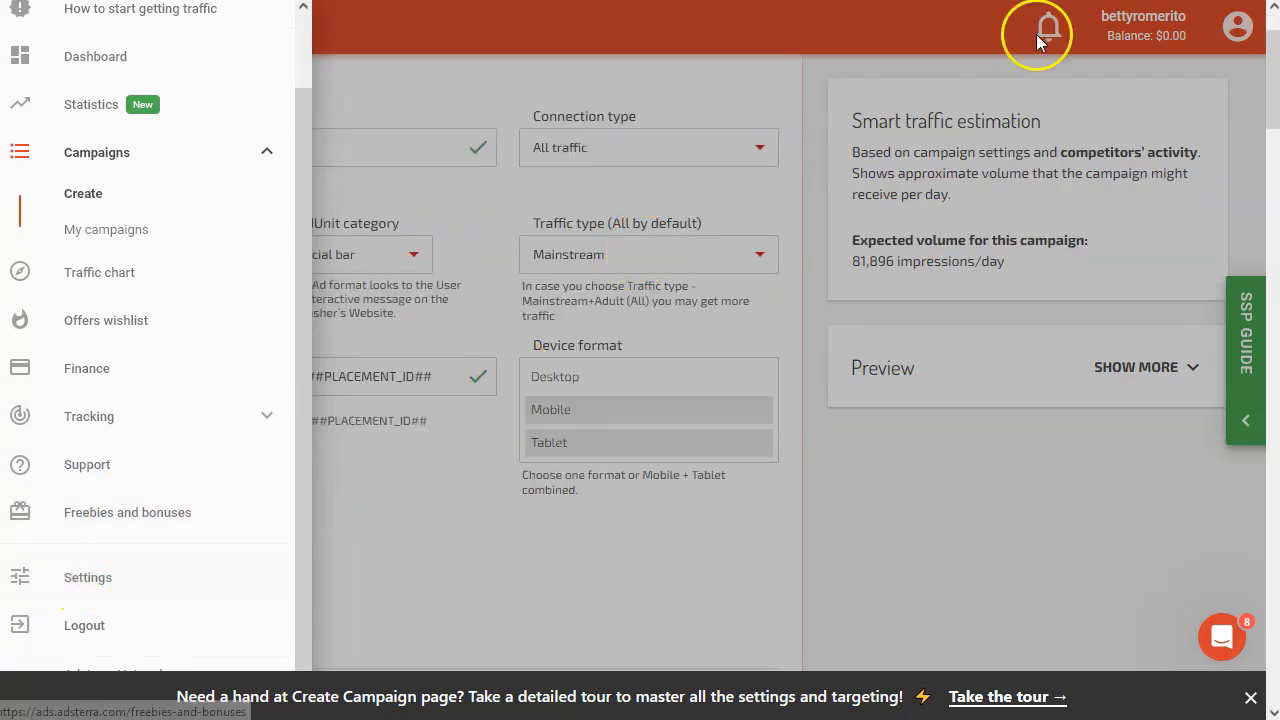
{"action": "left_click", "coordinate": [1160, 35]}
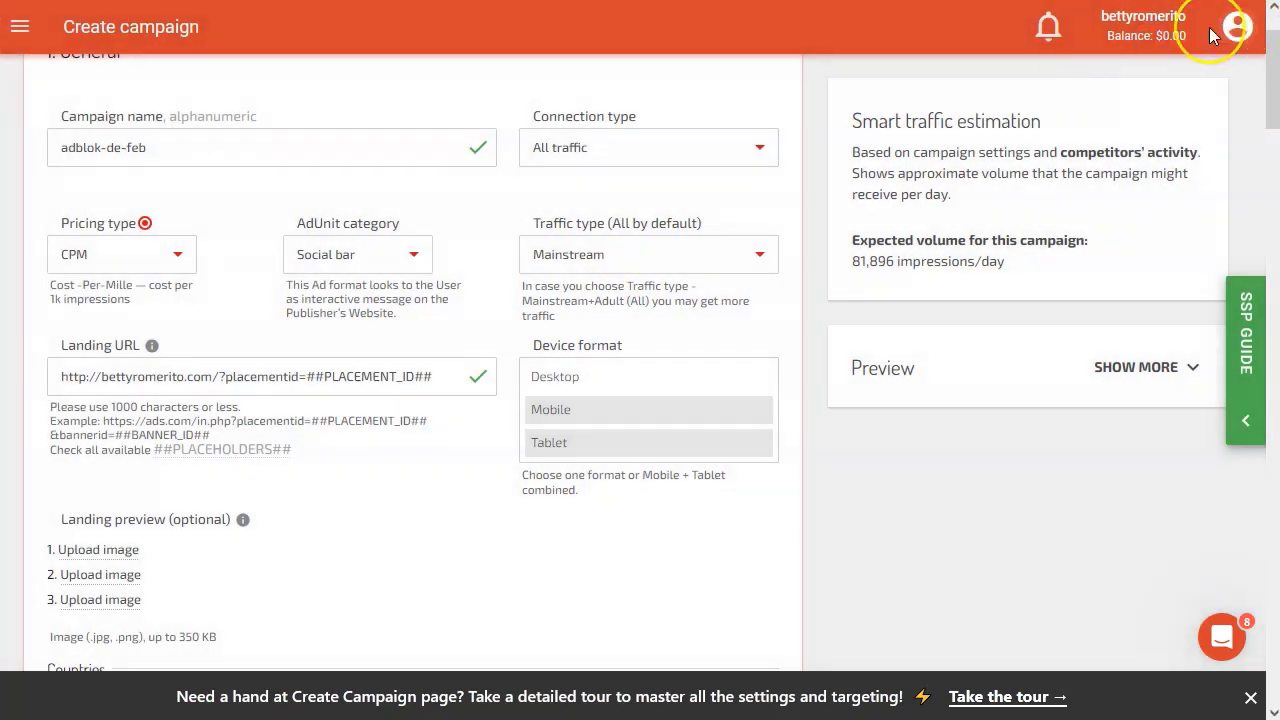
{"action": "left_click", "coordinate": [1145, 47]}
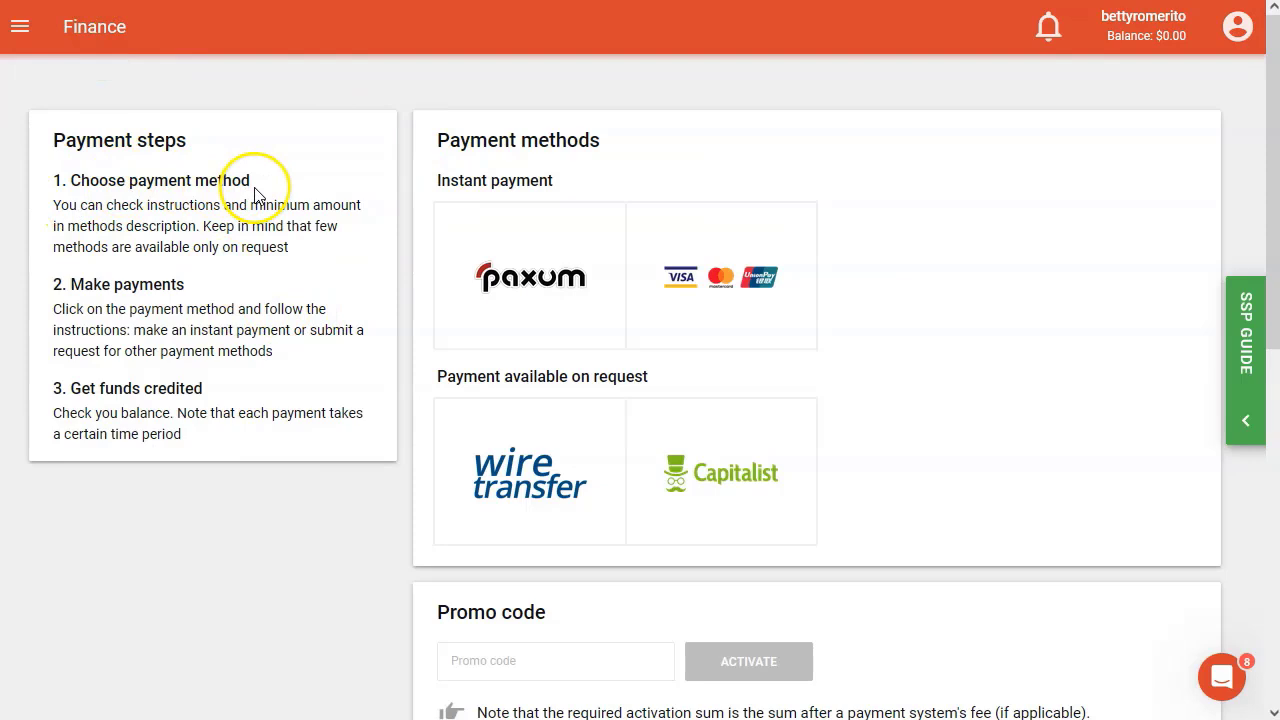
Review the Finance page's instant and on-request payment methods, promo code, documents and payments history.
{"action": "left_click", "coordinate": [543, 284]}
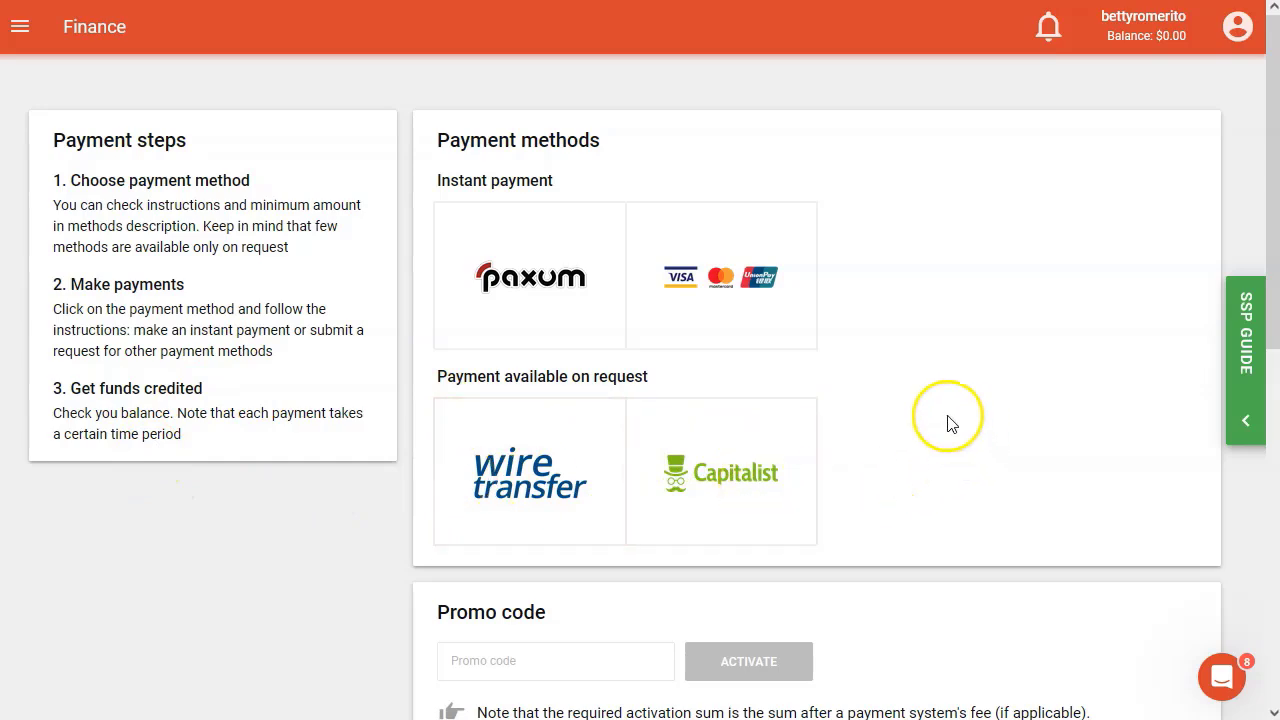
{"action": "scroll", "coordinate": [870, 455], "scroll_direction": "down", "scroll_amount": 3}
{"action": "scroll", "coordinate": [729, 498], "scroll_direction": "up", "scroll_amount": 3}
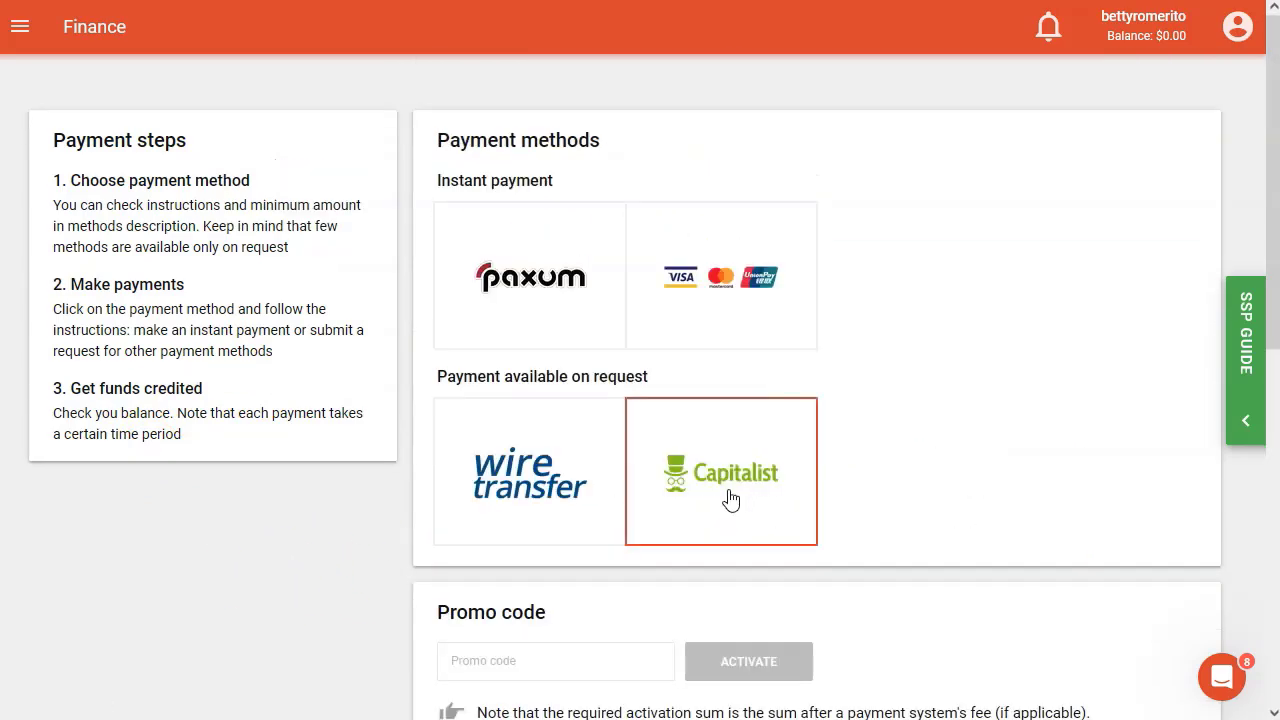
{"action": "scroll", "coordinate": [623, 494], "scroll_direction": "down", "scroll_amount": 5}
{"action": "scroll", "coordinate": [625, 495], "scroll_direction": "down", "scroll_amount": 2}
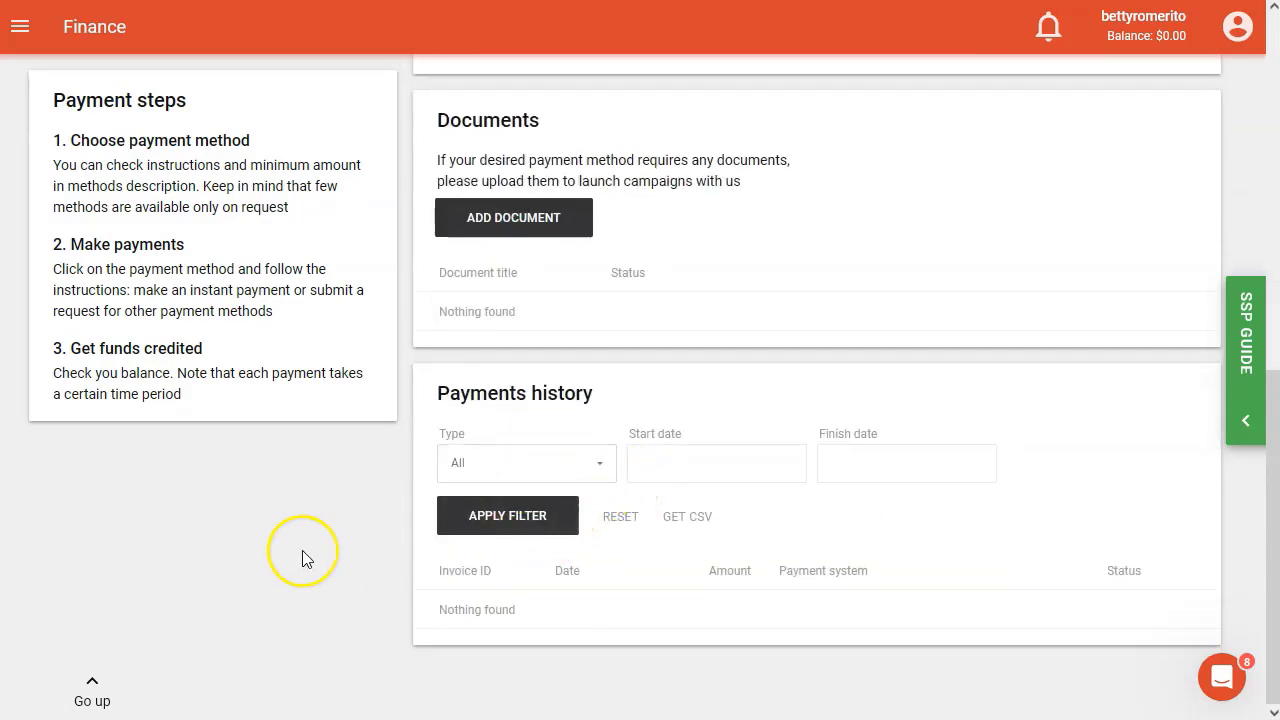
{"action": "scroll", "coordinate": [373, 490], "scroll_direction": "up", "scroll_amount": 5}
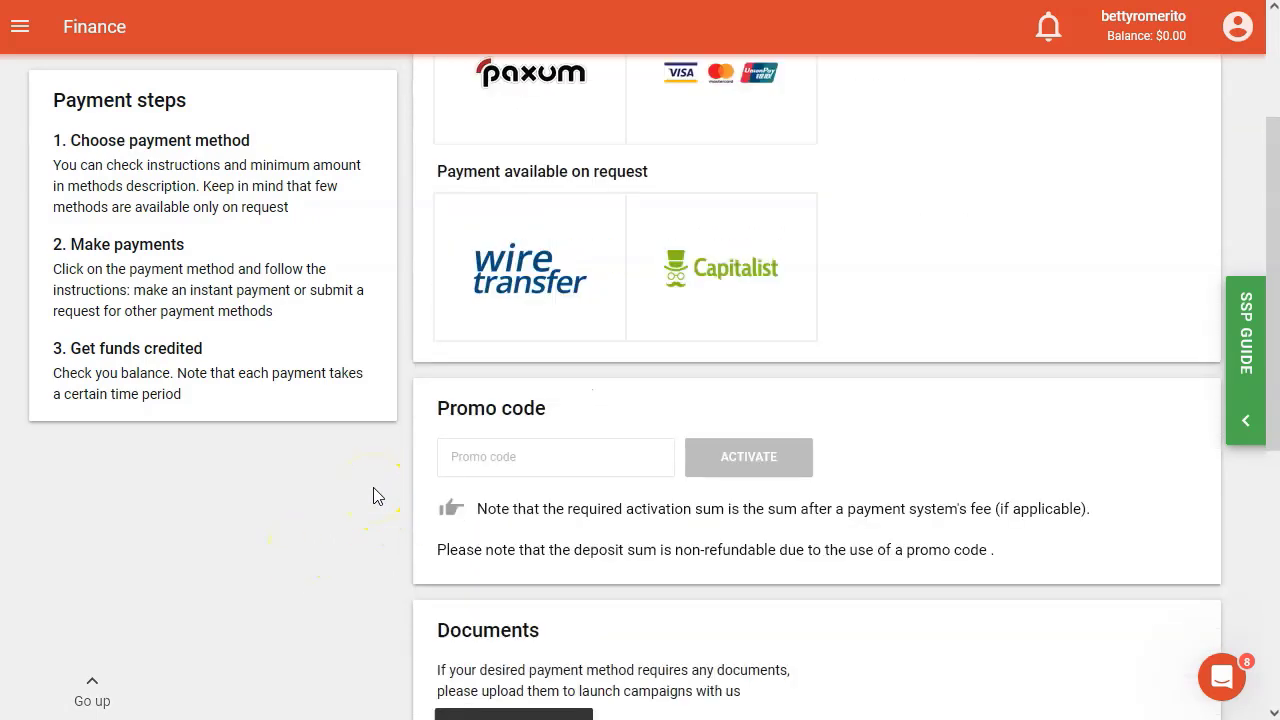
{"action": "scroll", "coordinate": [373, 488], "scroll_direction": "up", "scroll_amount": 2}
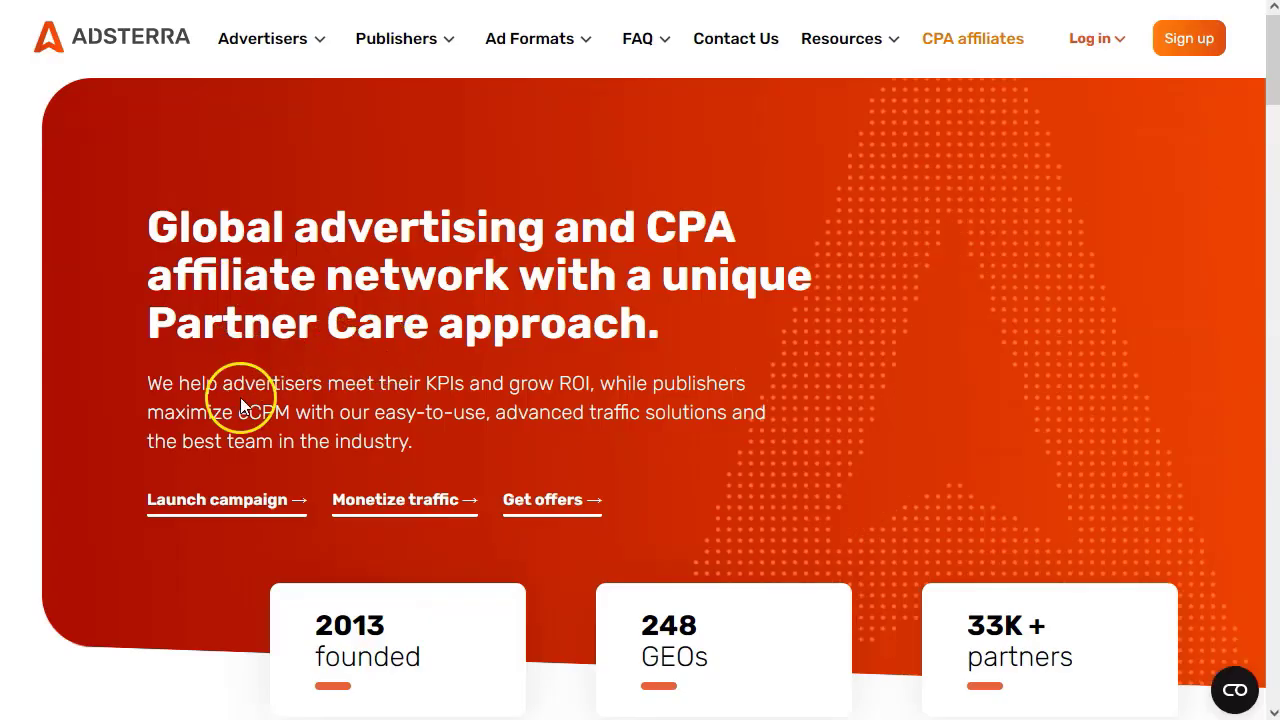
Examine the Adsterra homepage's introduction and its overview of advertisers, publishers and affiliates.
{"action": "scroll", "coordinate": [240, 405], "scroll_direction": "down", "scroll_amount": 9}
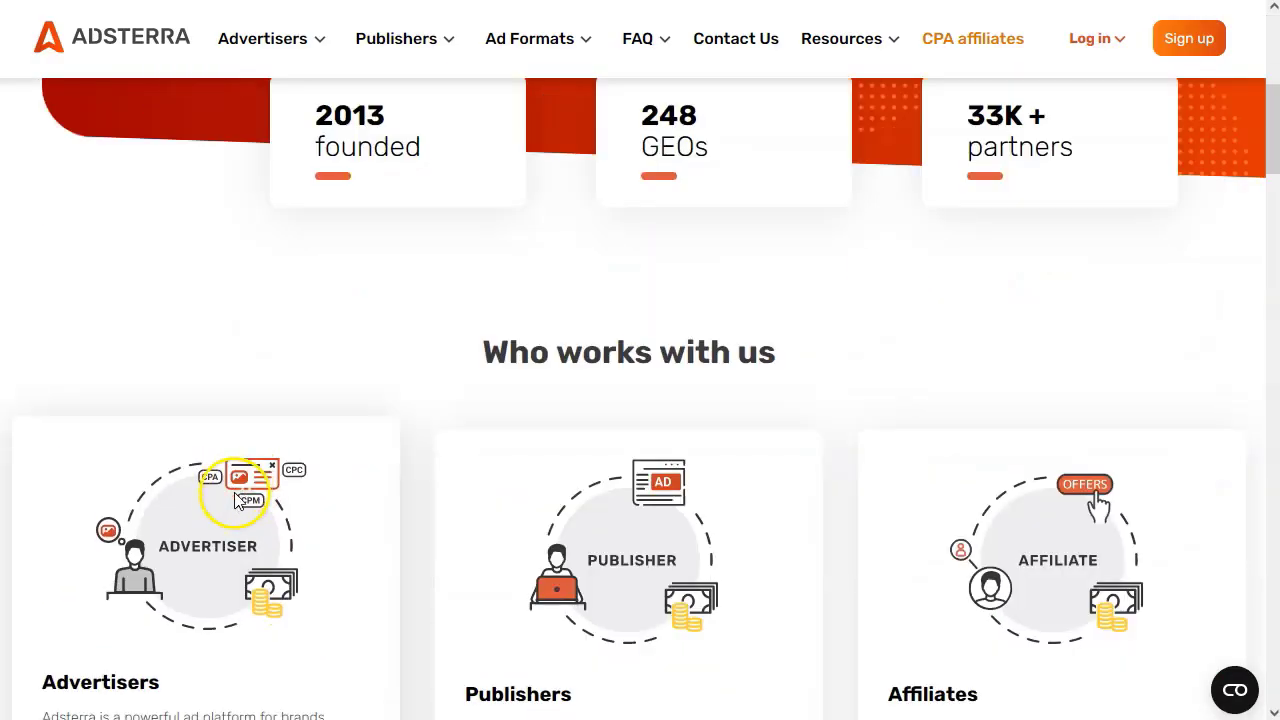